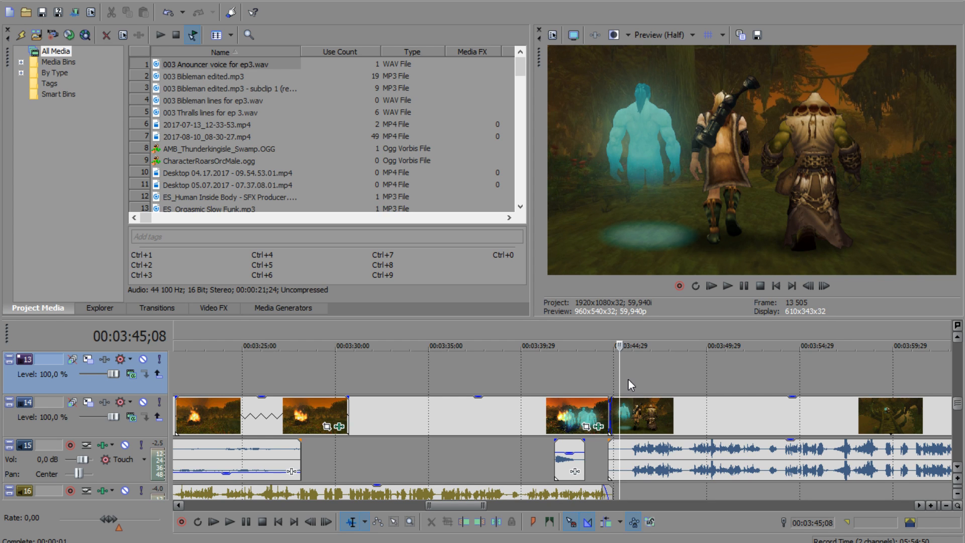
# Step: Play back the ungraded forest walk clip on track 14 from its start through to its end
pyautogui.click(656, 378)
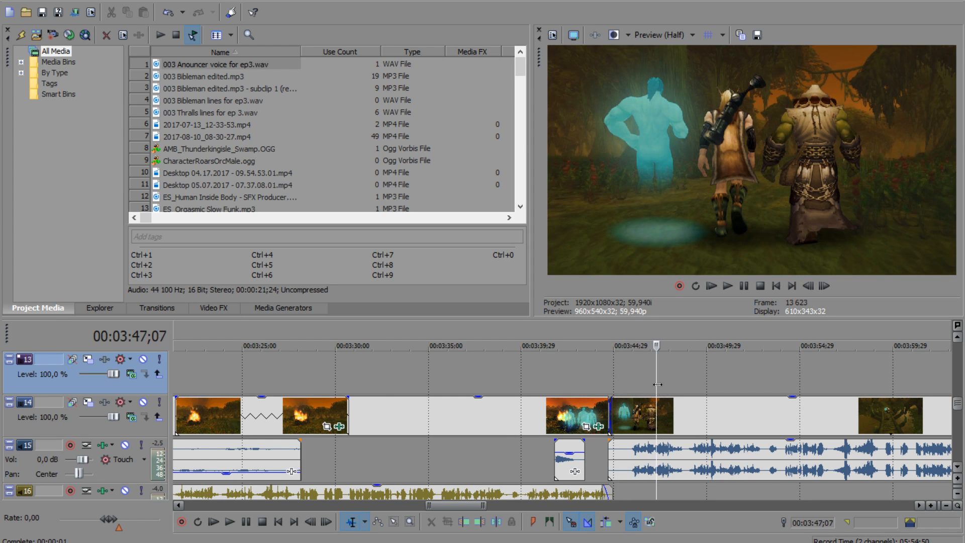
pyautogui.scroll(-2, 525, 425)
pyautogui.scroll(-1, 546, 420)
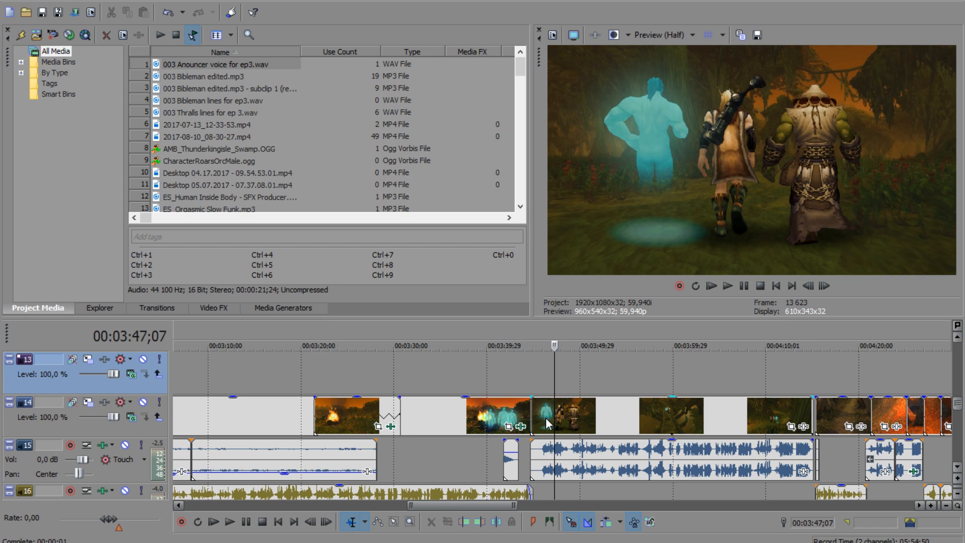
pyautogui.click(534, 383)
pyautogui.click(566, 412)
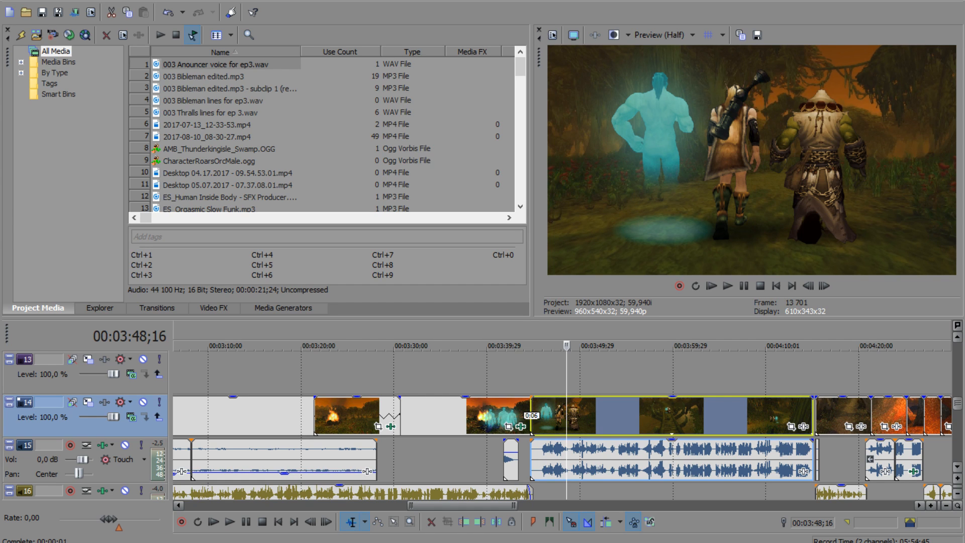
pyautogui.click(551, 383)
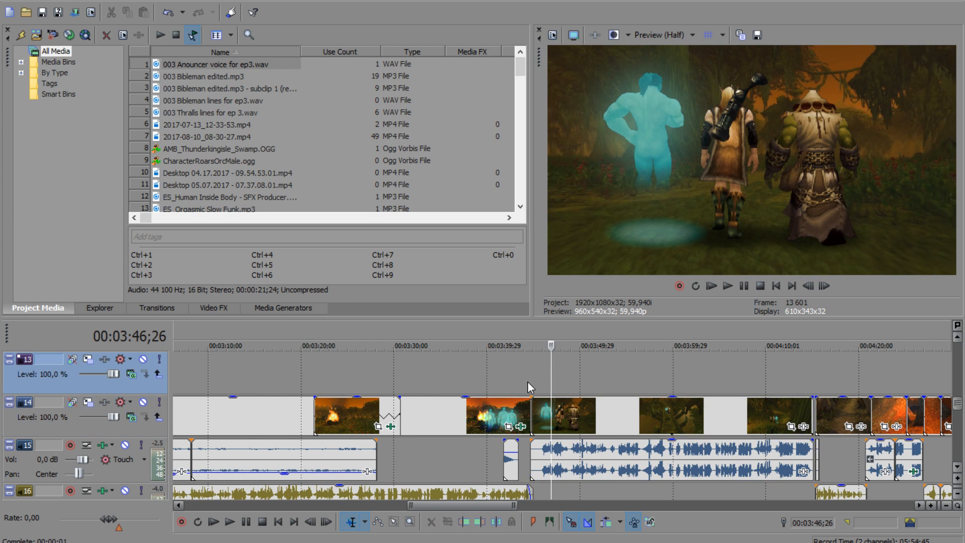
pyautogui.click(532, 382)
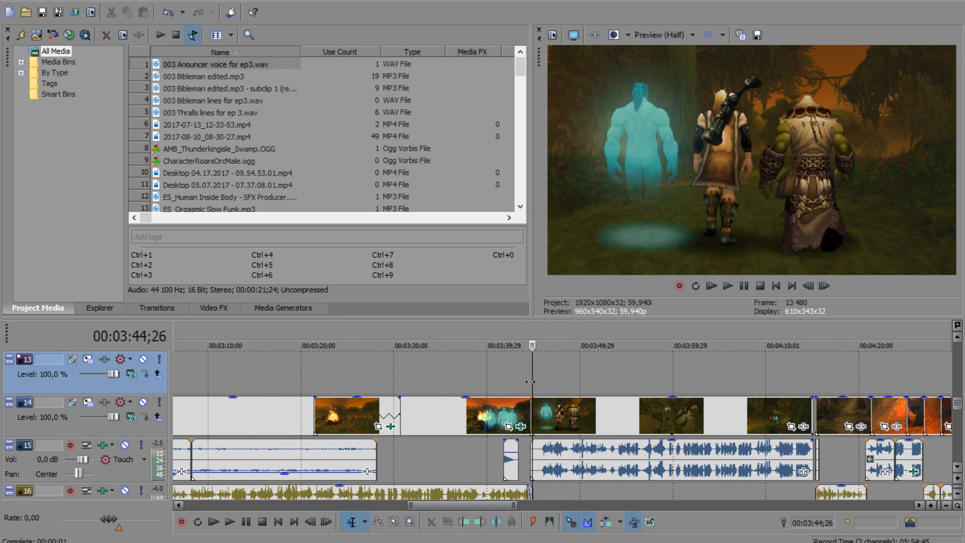
pyautogui.click(725, 285)
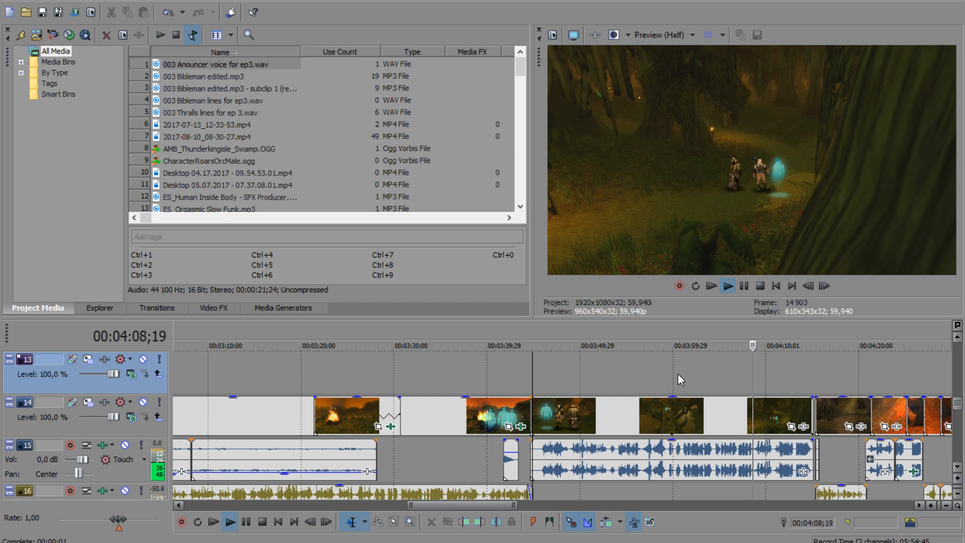
pyautogui.click(746, 290)
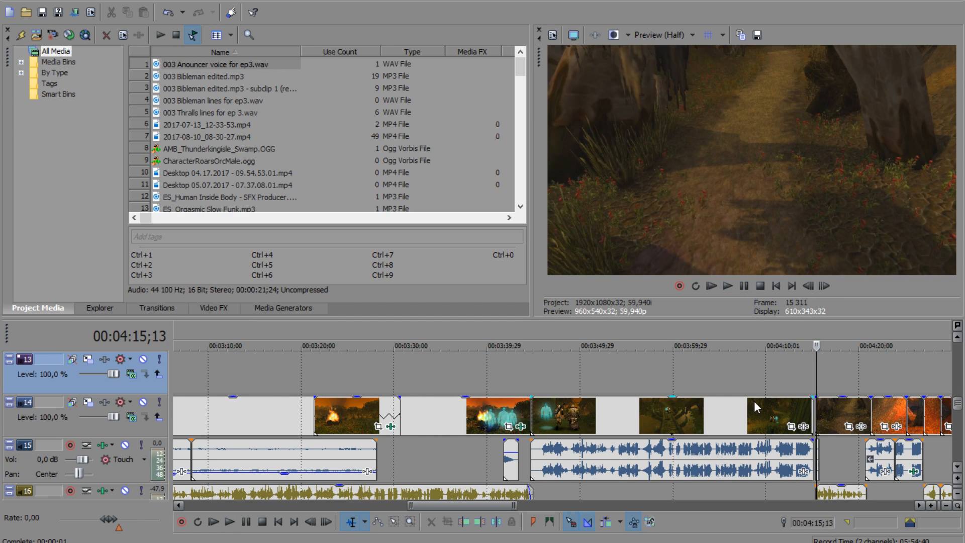
# Step: Open the video event effects of the graded nzoth_intro5final clip and review its Color Curves, Sharpen and Color Balance settings
pyautogui.click(577, 385)
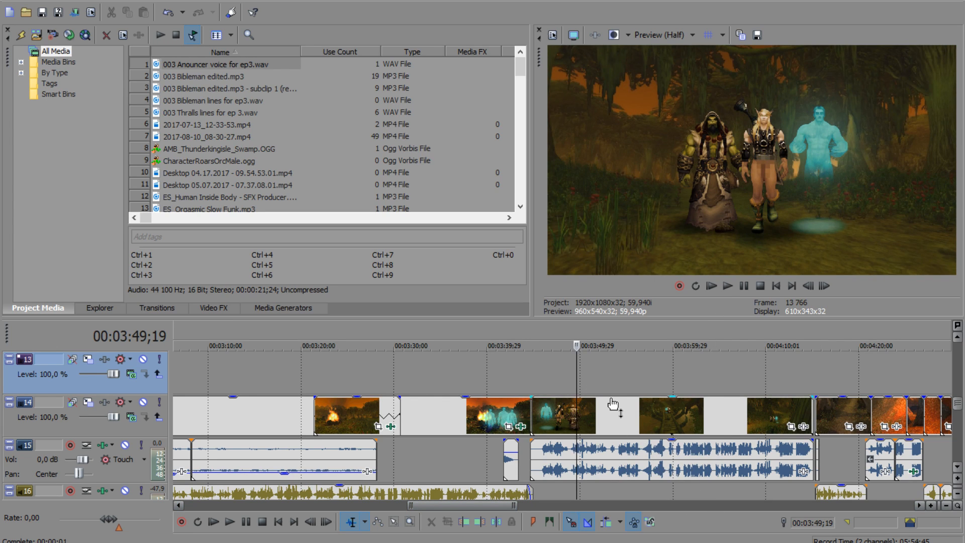
pyautogui.click(553, 385)
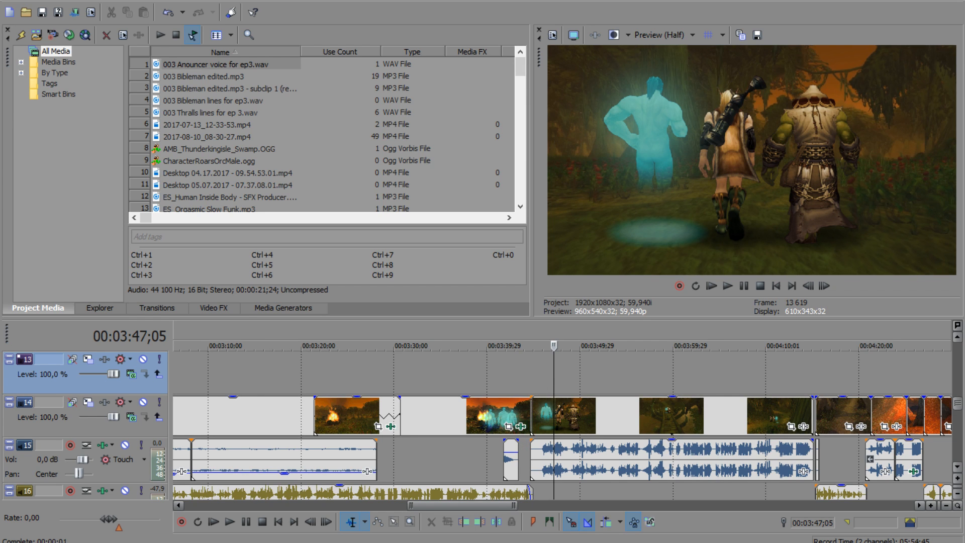
pyautogui.moveTo(0, 10); pyautogui.dragTo(557, 25)
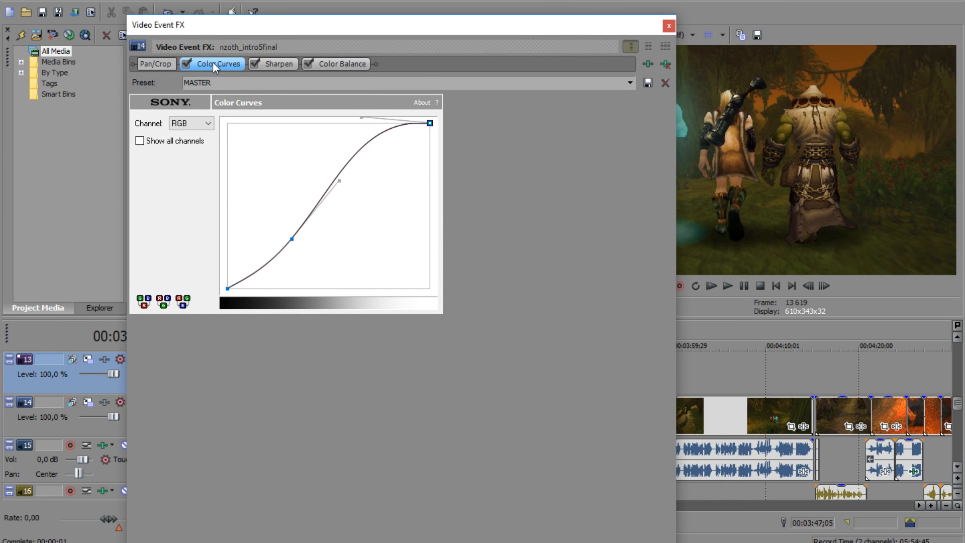
pyautogui.click(274, 64)
pyautogui.click(327, 64)
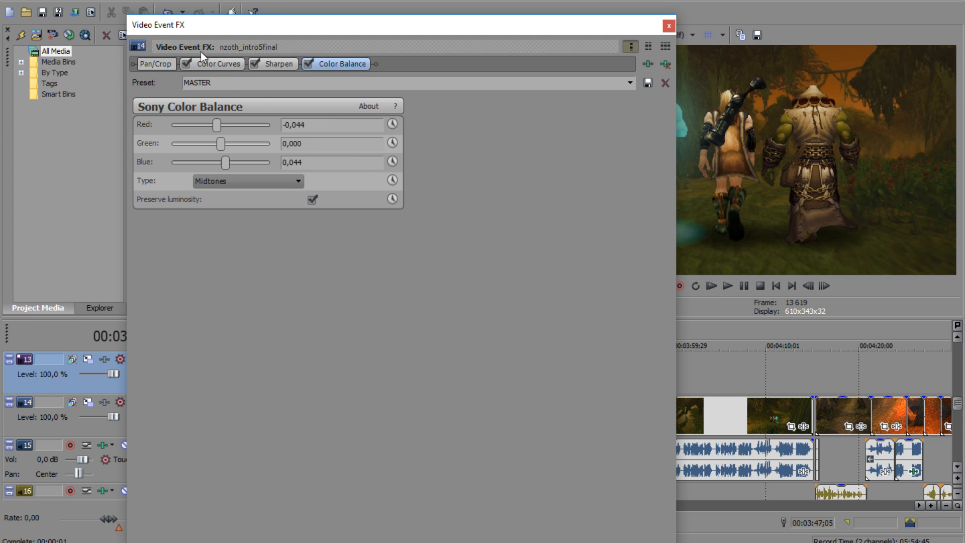
pyautogui.click(217, 62)
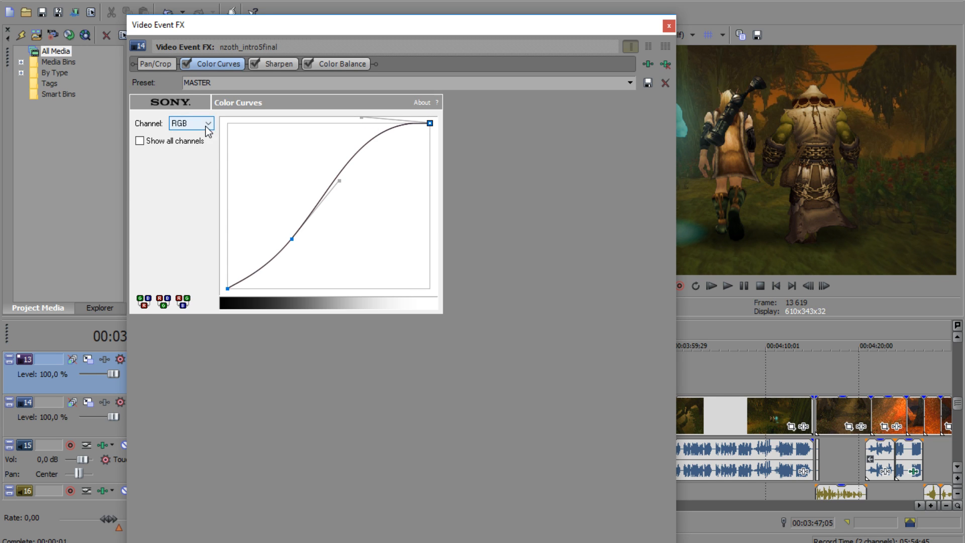
# Step: Switch the Color Curves preset to (Default) and back to MASTER to compare the two curves
pyautogui.click(616, 83)
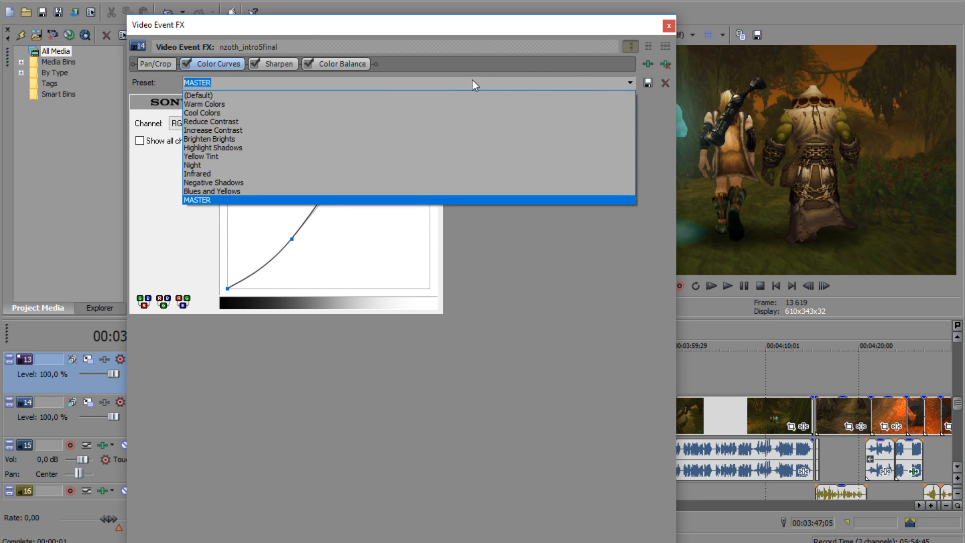
pyautogui.click(288, 95)
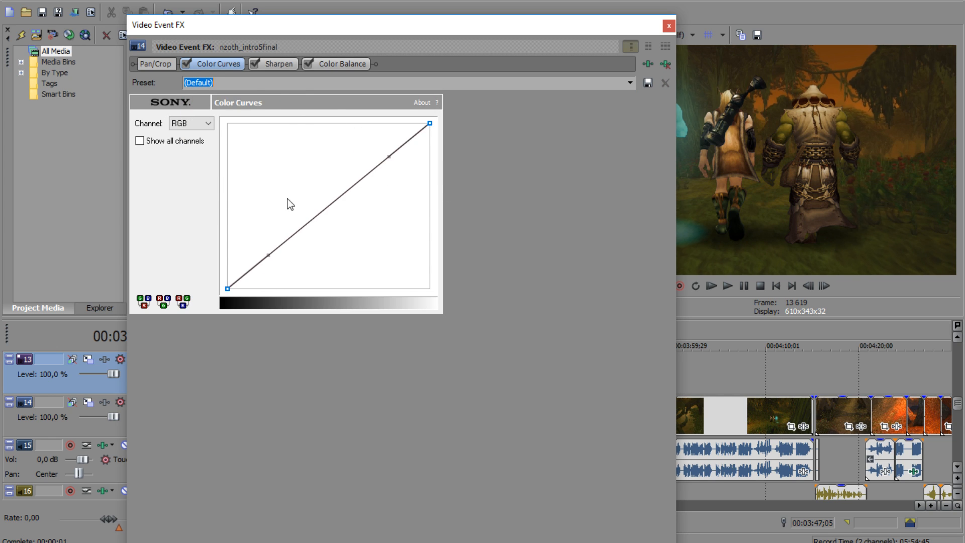
pyautogui.click(632, 83)
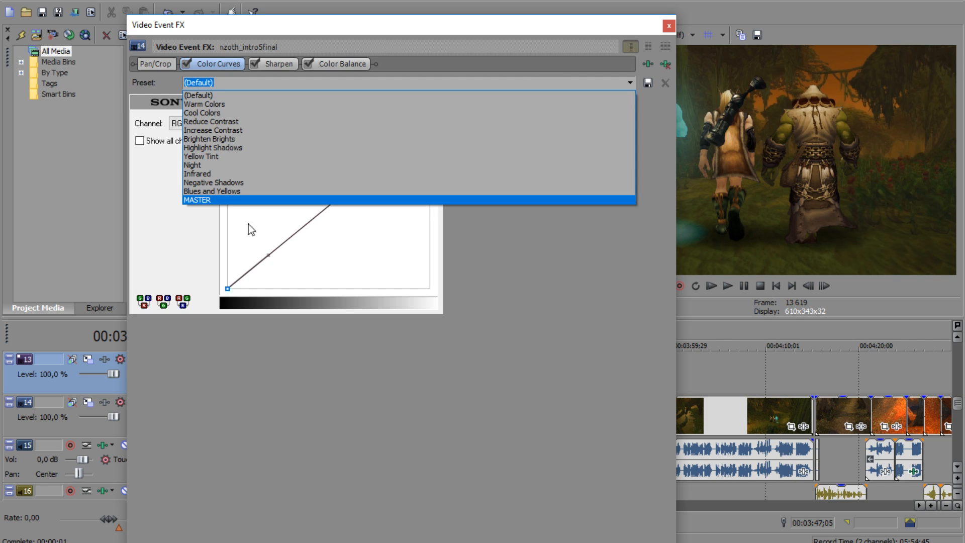
pyautogui.click(251, 200)
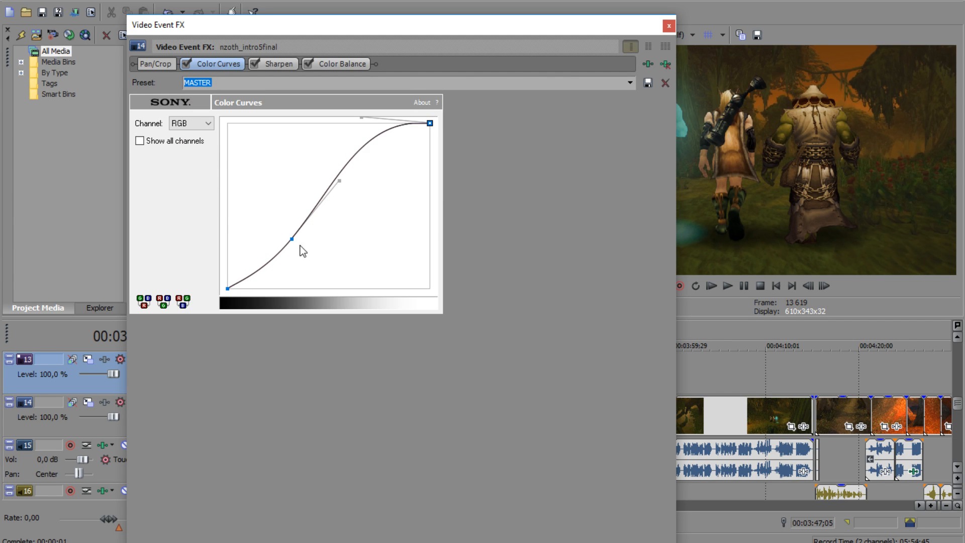
# Step: Review the Sharpen amount and try the Color Balance types Highlights, Midtones and Shadow, ending on Midtones
pyautogui.click(280, 64)
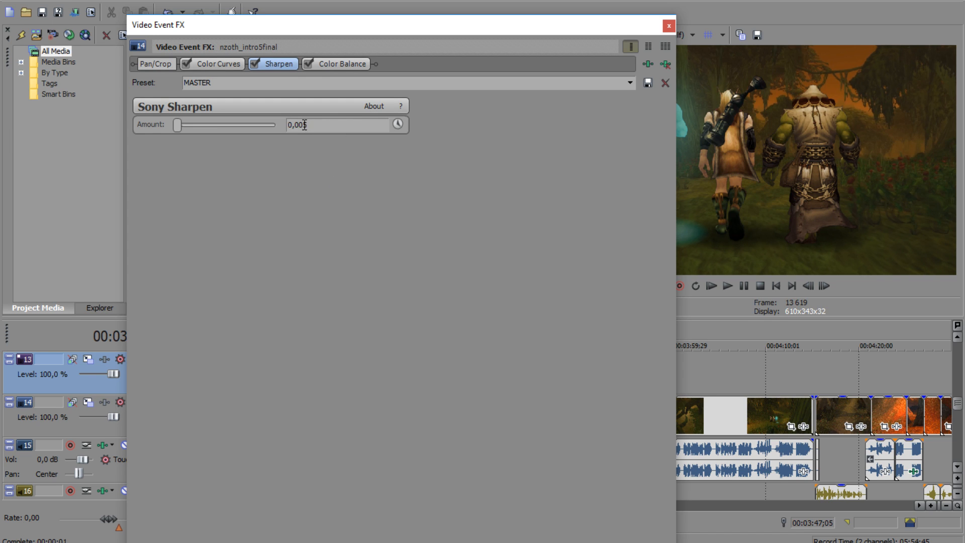
pyautogui.click(346, 64)
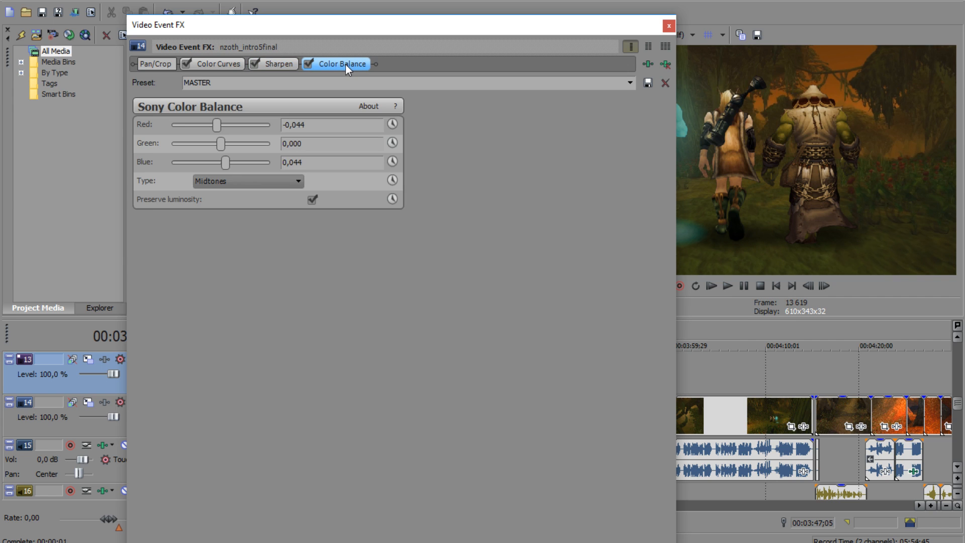
pyautogui.click(298, 181)
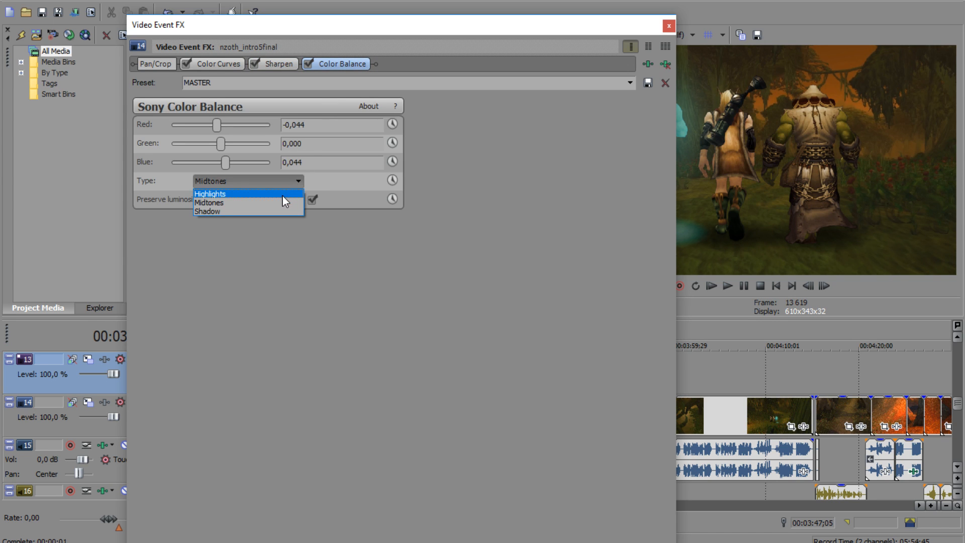
pyautogui.click(283, 196)
pyautogui.click(298, 181)
pyautogui.click(286, 201)
pyautogui.click(298, 181)
pyautogui.click(285, 201)
pyautogui.click(299, 181)
pyautogui.click(282, 210)
pyautogui.click(299, 181)
pyautogui.click(277, 201)
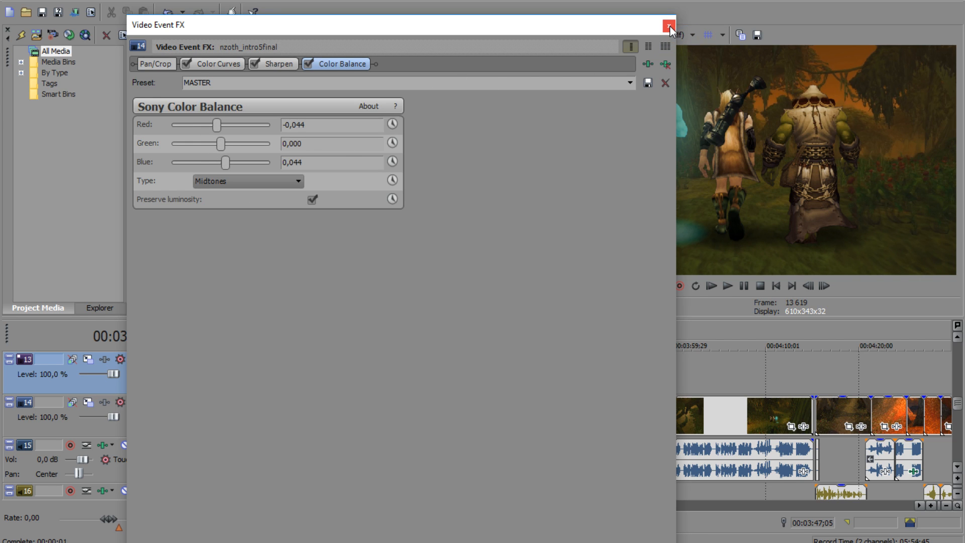
# Step: Look through the available Color Balance presets and close the event effects window
pyautogui.click(624, 85)
pyautogui.click(630, 82)
pyautogui.press('Escape')
pyautogui.click(669, 26)
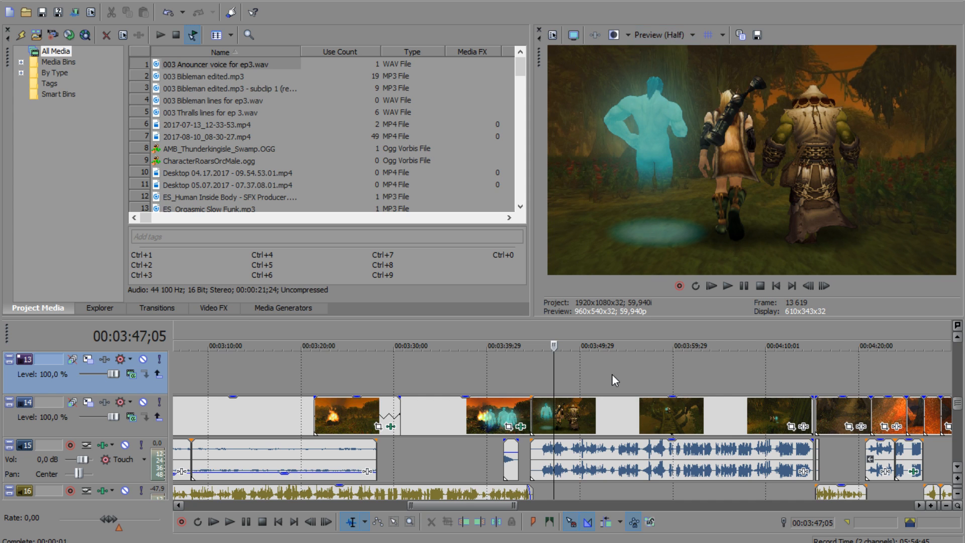
# Step: Copy the graded nzoth_intro5final clip and paste its event attributes onto the ungraded forest walk clip that follows it on track 14
pyautogui.click(578, 419)
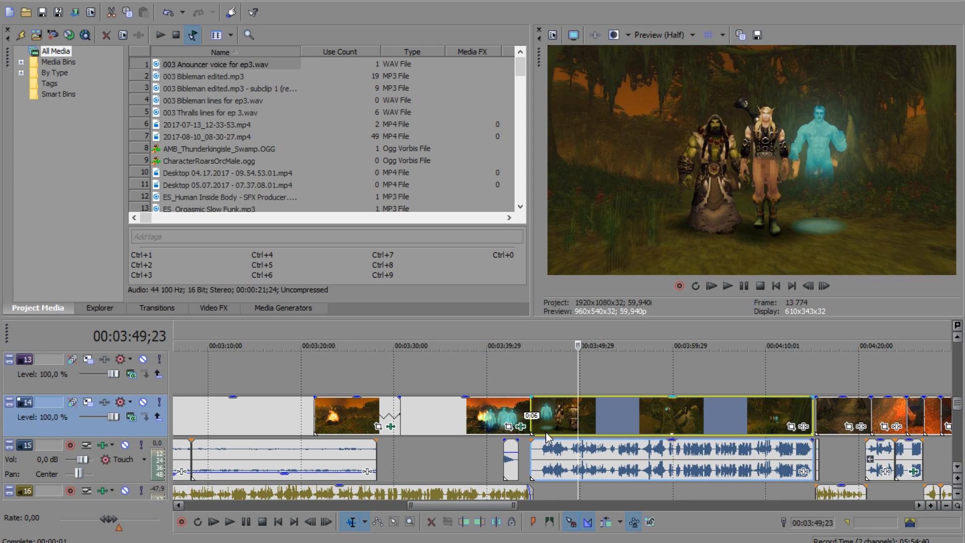
pyautogui.click(499, 414)
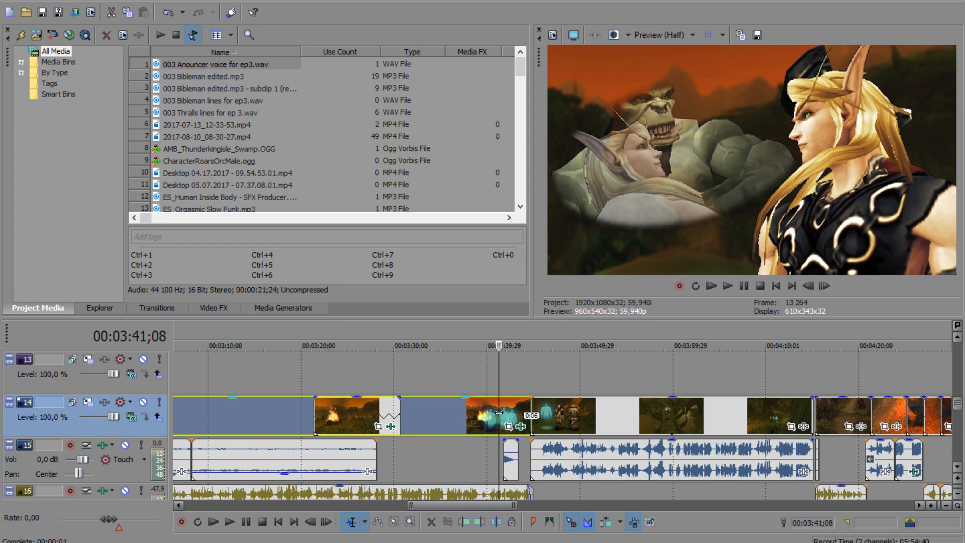
pyautogui.click(563, 414)
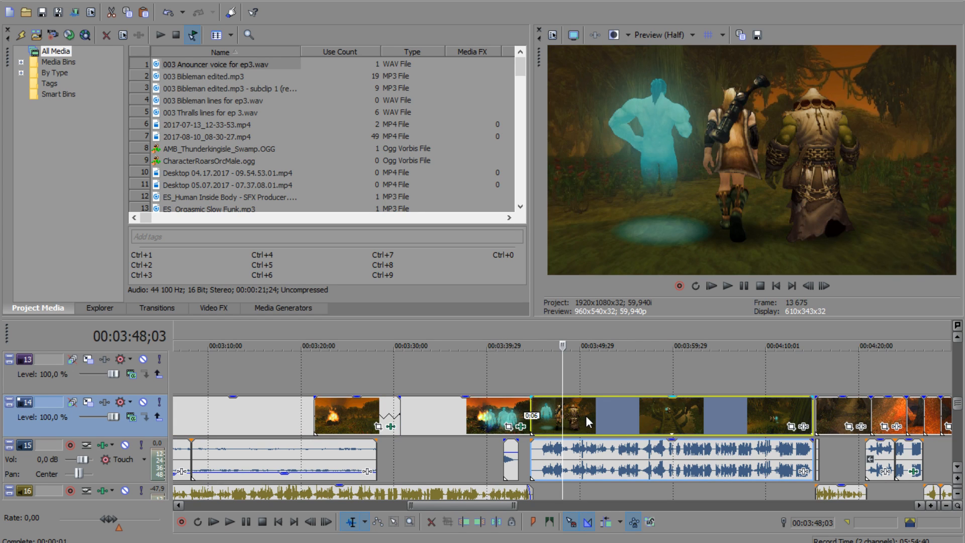
pyautogui.rightClick(586, 415)
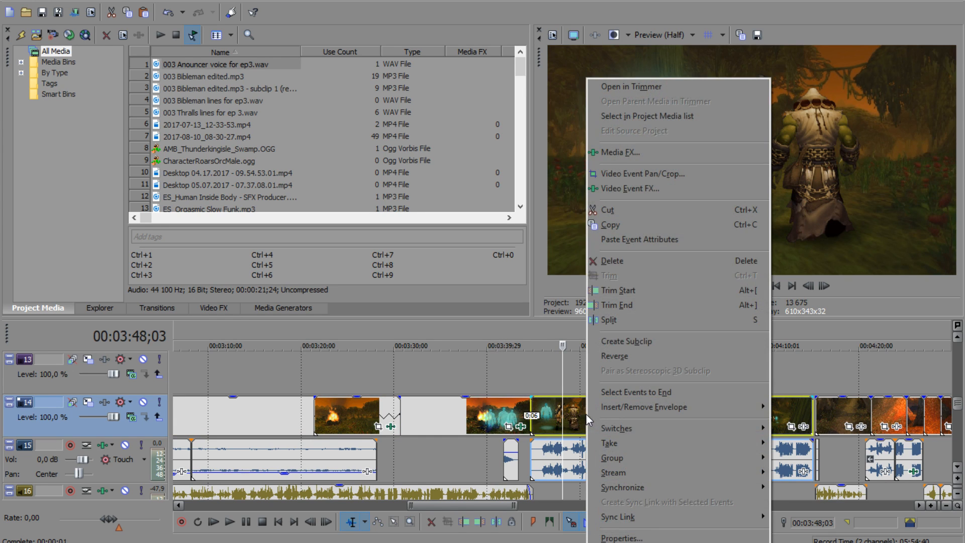
pyautogui.click(627, 241)
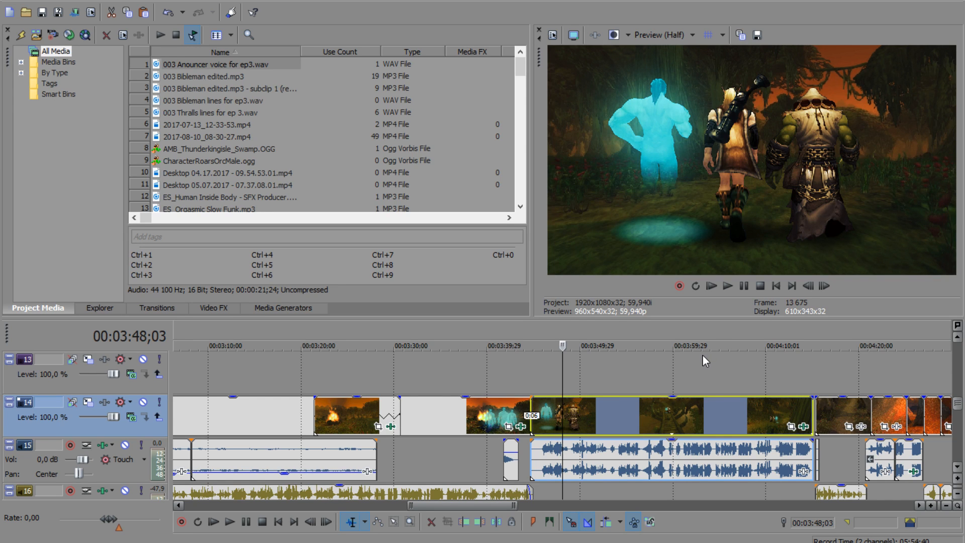
pyautogui.rightClick(593, 415)
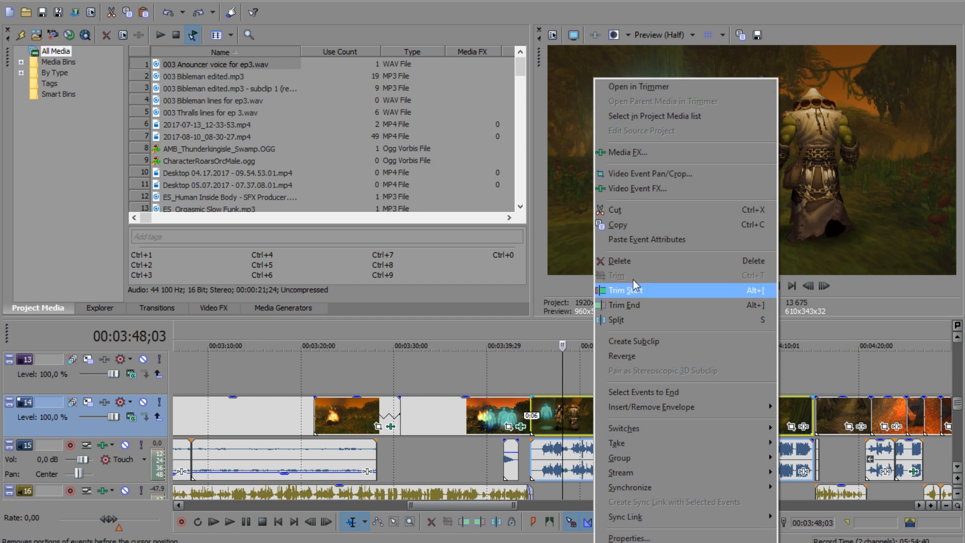
pyautogui.click(649, 240)
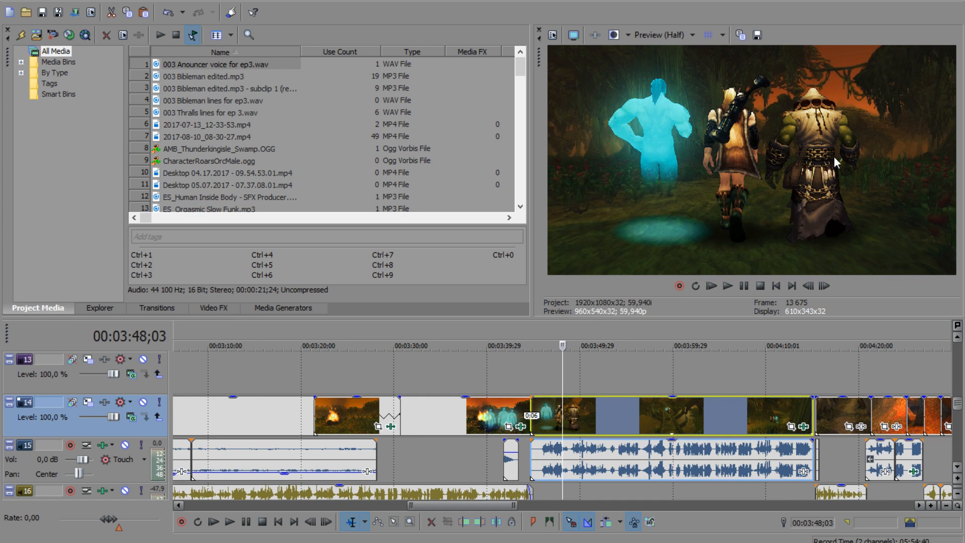
# Step: Play the graded forest walk clip from its start and pause after several seconds
pyautogui.click(626, 386)
pyautogui.click(536, 385)
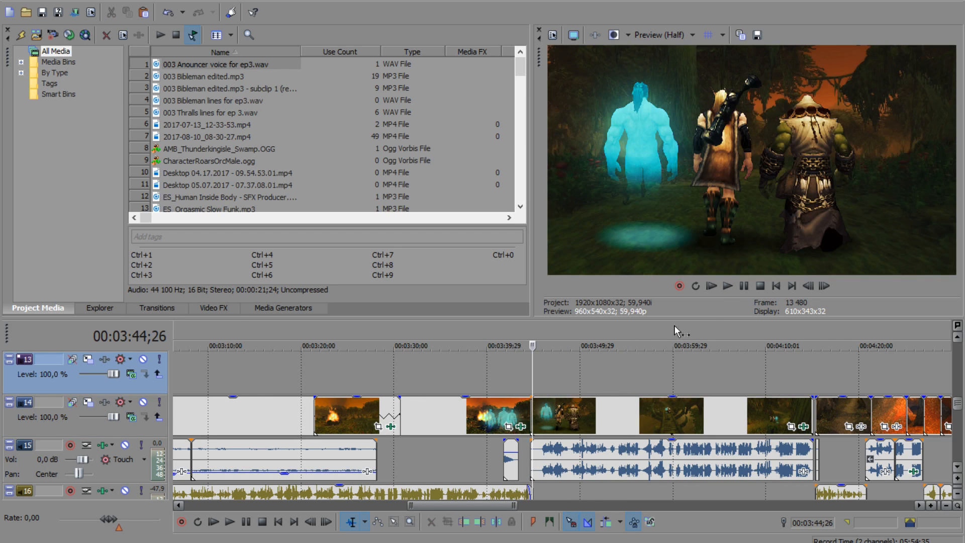
pyautogui.press('space')
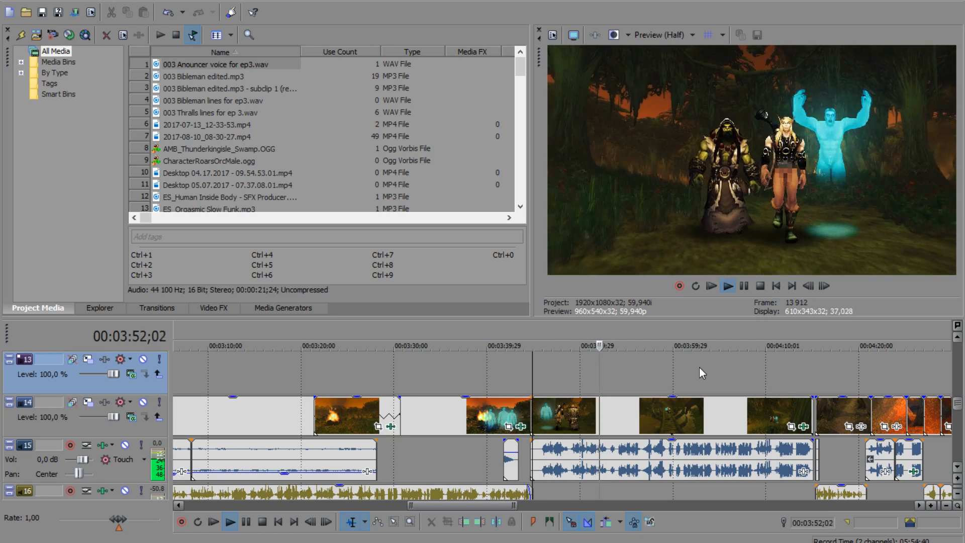
pyautogui.click(744, 286)
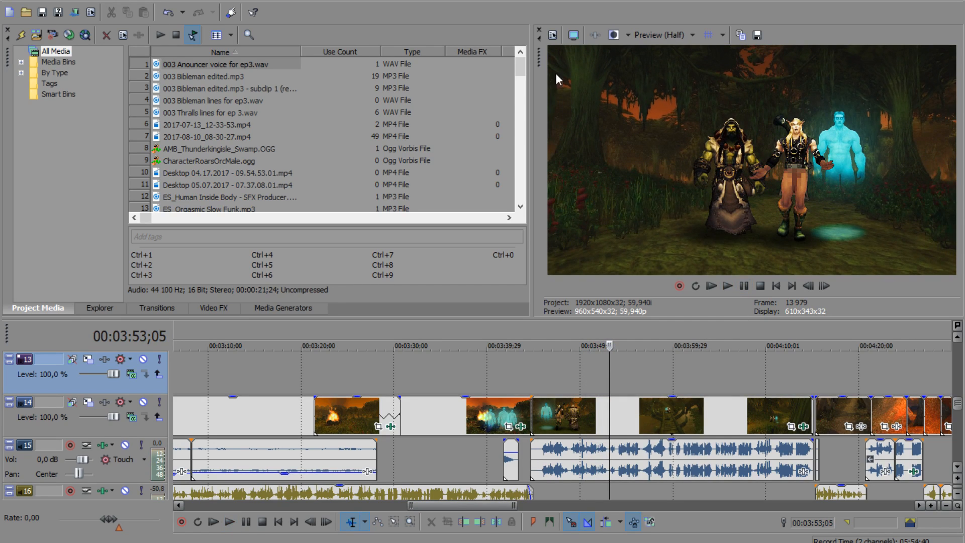
# Step: Float the video preview at a larger size, redo the last Paste Event Attributes to compare the grading, and dock the preview again
pyautogui.moveTo(538, 54); pyautogui.dragTo(42, 5)
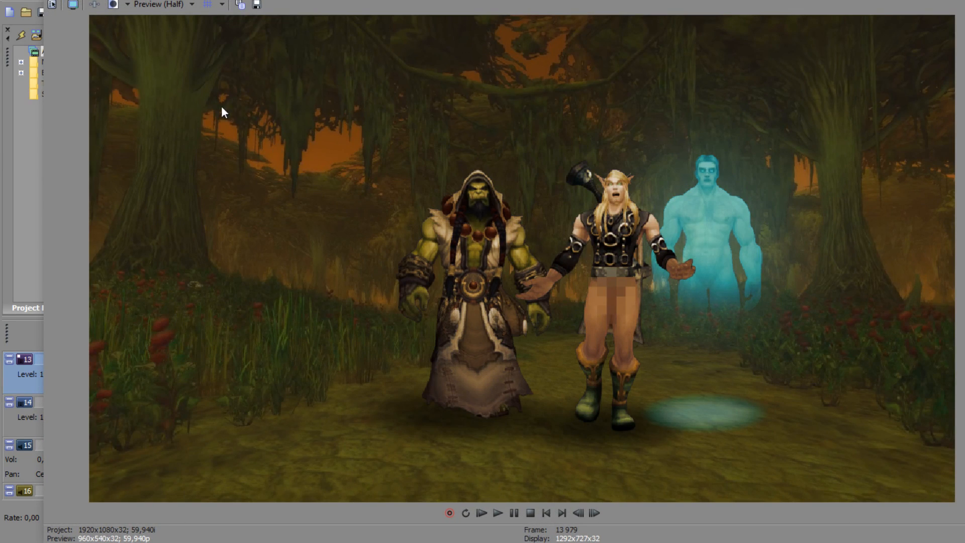
pyautogui.click(33, 1)
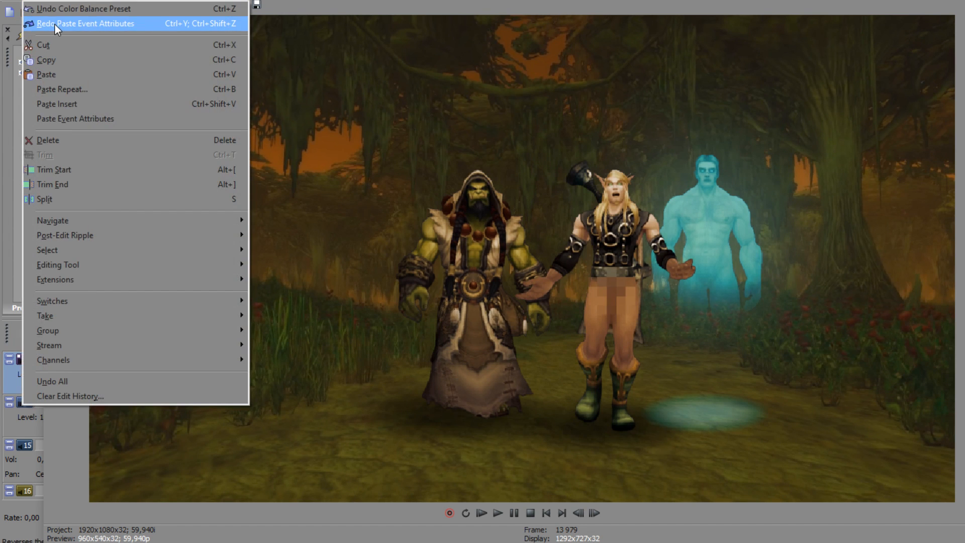
pyautogui.click(54, 23)
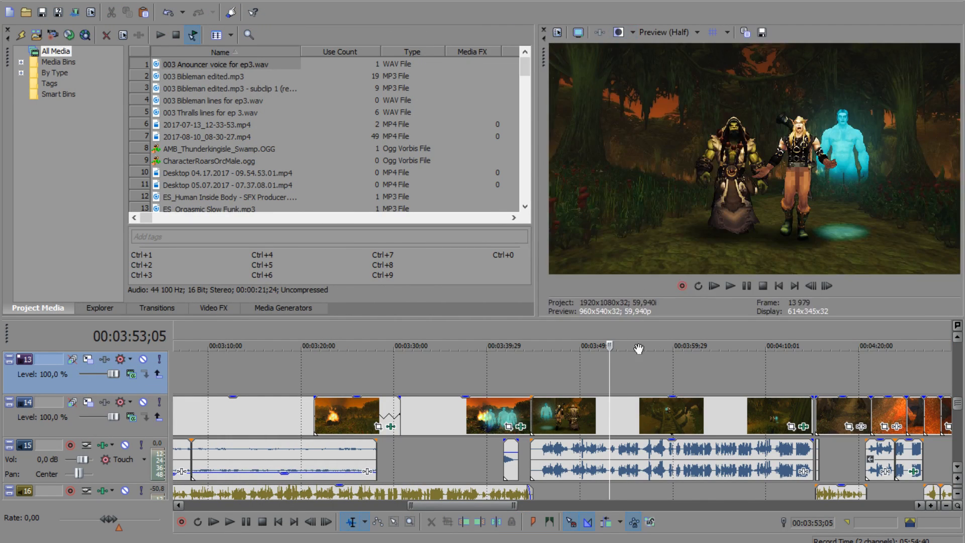
pyautogui.click(632, 376)
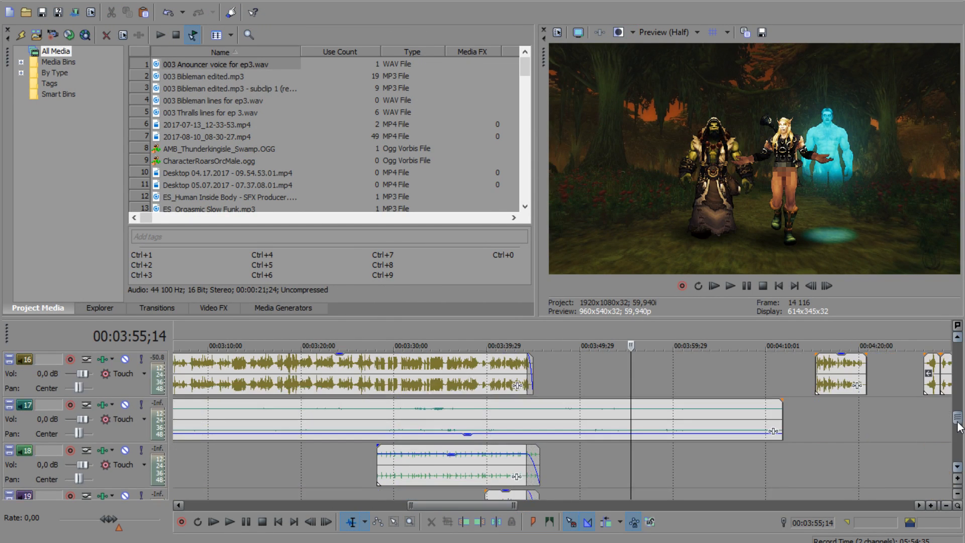
# Step: Extend the AMB_Thunderkingisle_Swamp ambience clip on track 17 to about 00:04:20 and check its event properties
pyautogui.scroll(-2, 959, 410)
pyautogui.moveTo(785, 457); pyautogui.dragTo(870, 456)
pyautogui.rightClick(603, 454)
pyautogui.click(636, 443)
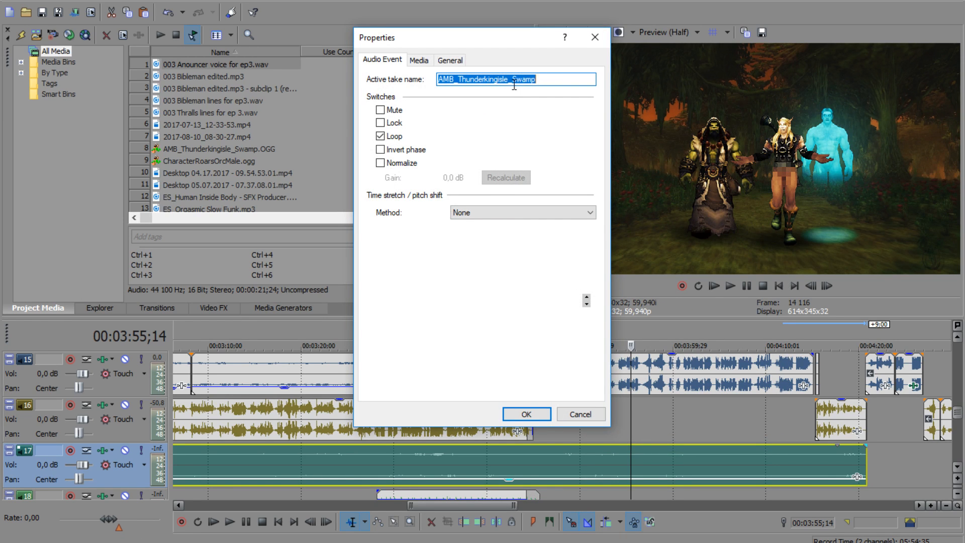
pyautogui.click(595, 37)
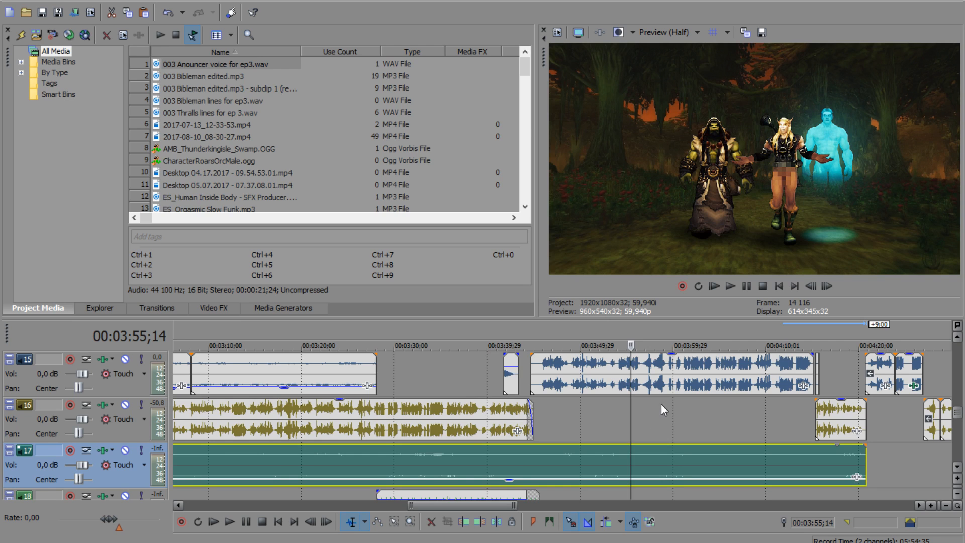
# Step: Lower the volume of the long audio event on track 15 to silence and play a short stretch beneath it
pyautogui.moveTo(674, 362); pyautogui.dragTo(672, 420)
pyautogui.click(599, 422)
pyautogui.click(730, 288)
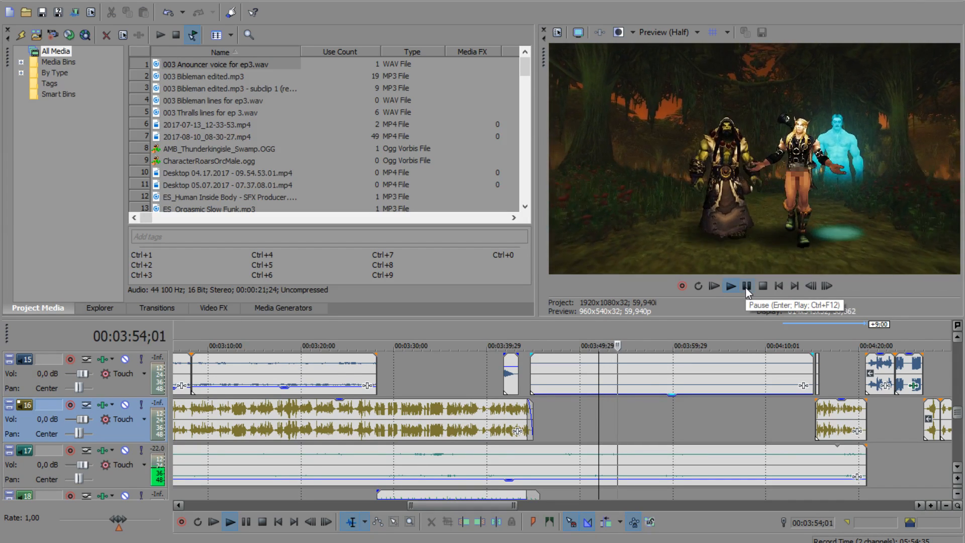
pyautogui.click(746, 288)
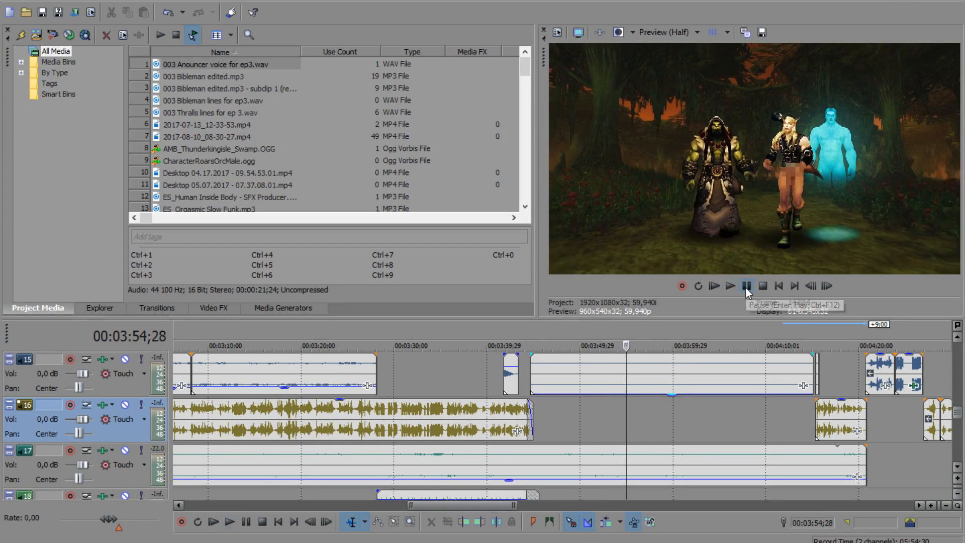
# Step: Move the cursor to 00:03:45;20 and look through the footsteps and sound media bins
pyautogui.click(542, 424)
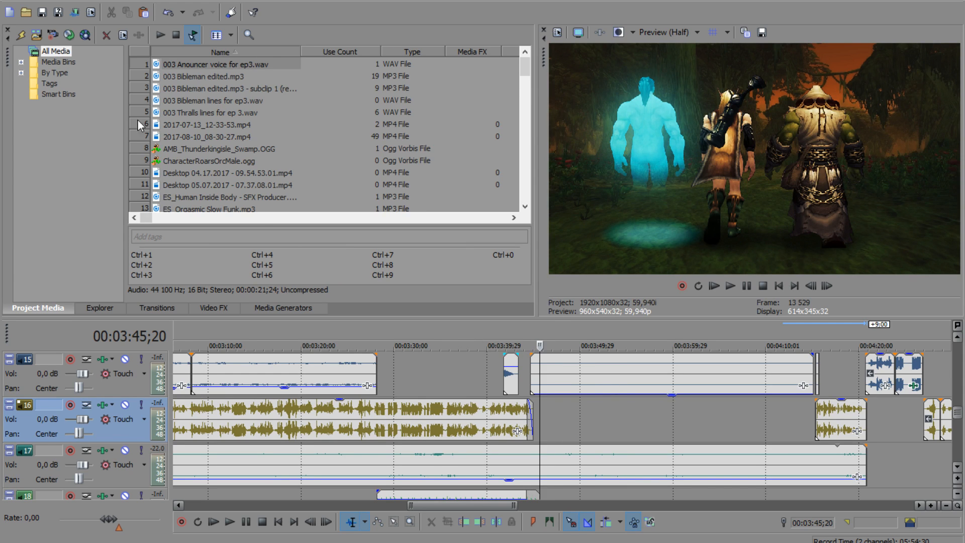
pyautogui.click(22, 63)
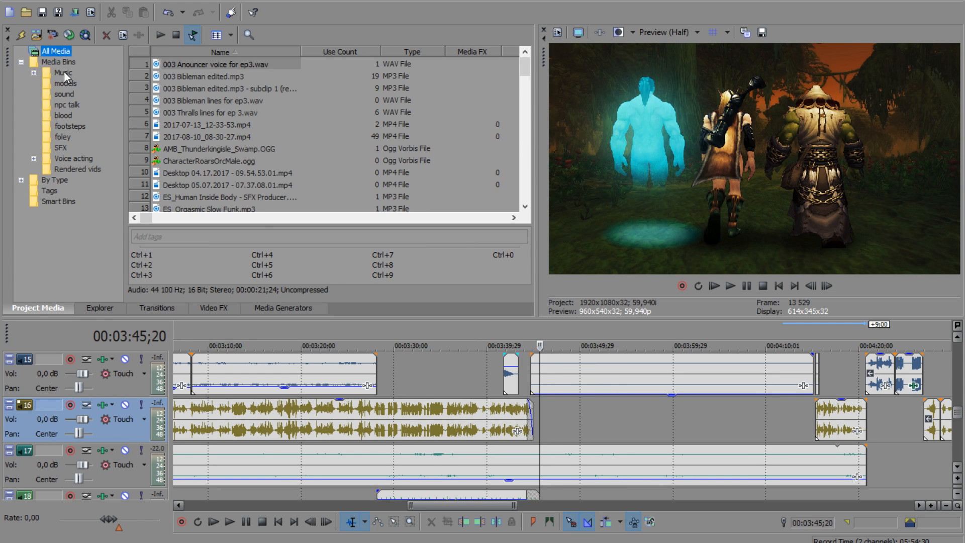
pyautogui.click(63, 137)
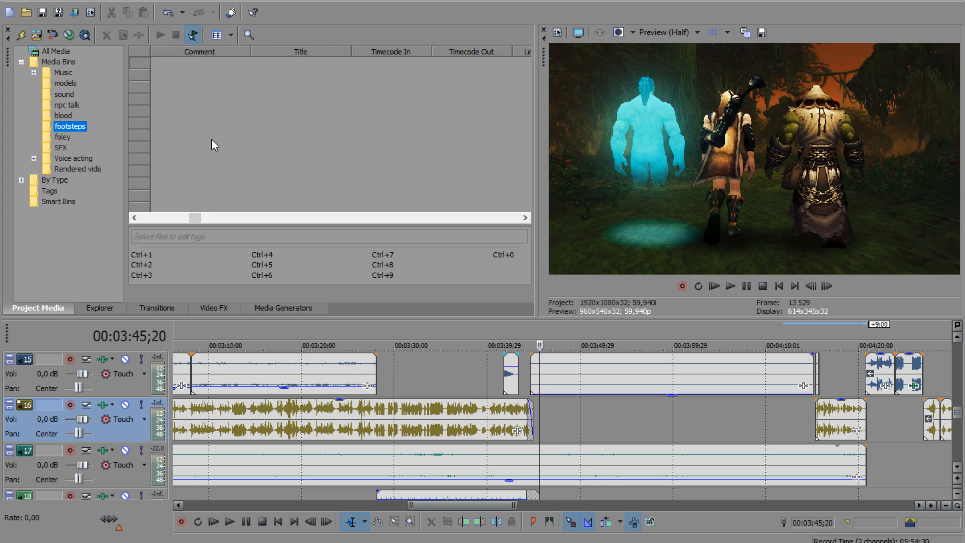
pyautogui.click(62, 94)
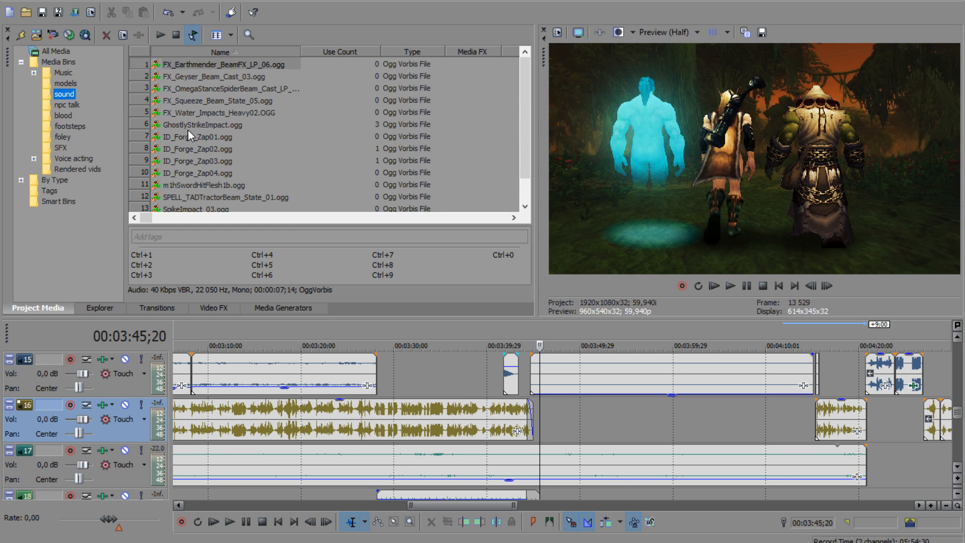
pyautogui.click(42, 13)
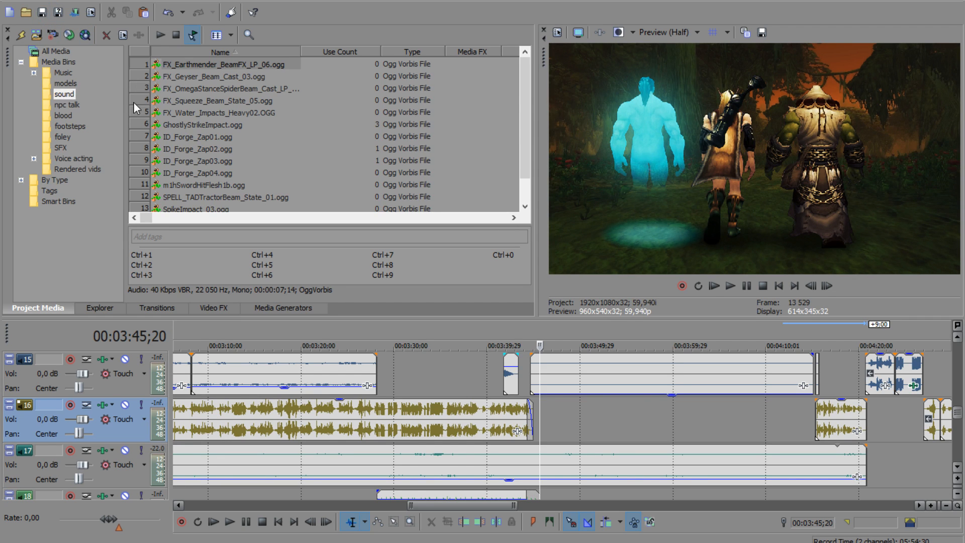
# Step: Start importing media and search the Sound folder for "*footstep"
pyautogui.click(14, 2)
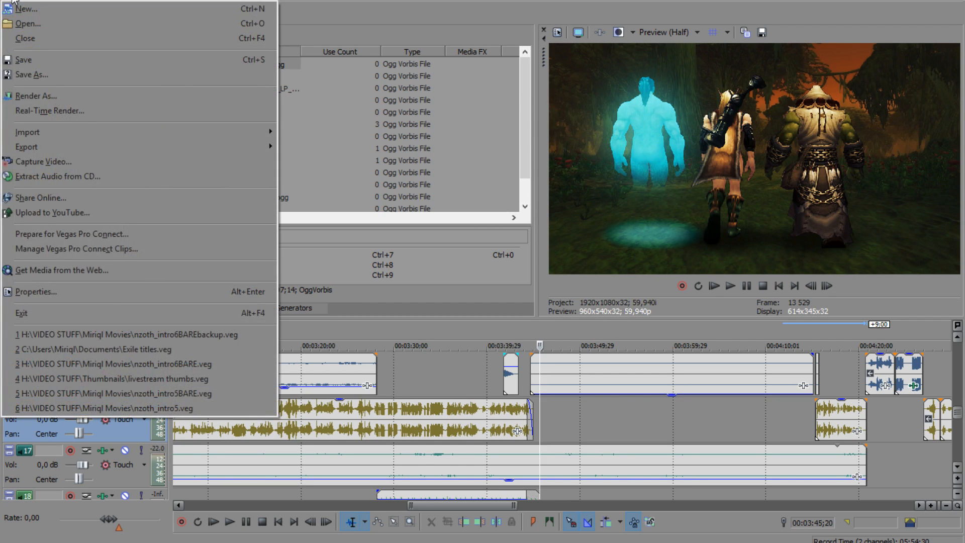
pyautogui.moveTo(22, 2)
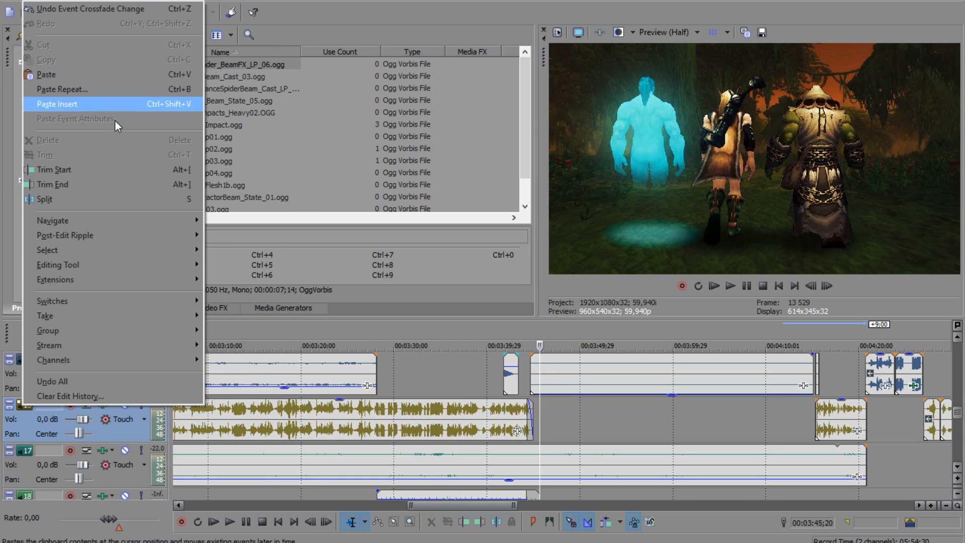
pyautogui.moveTo(270, 132)
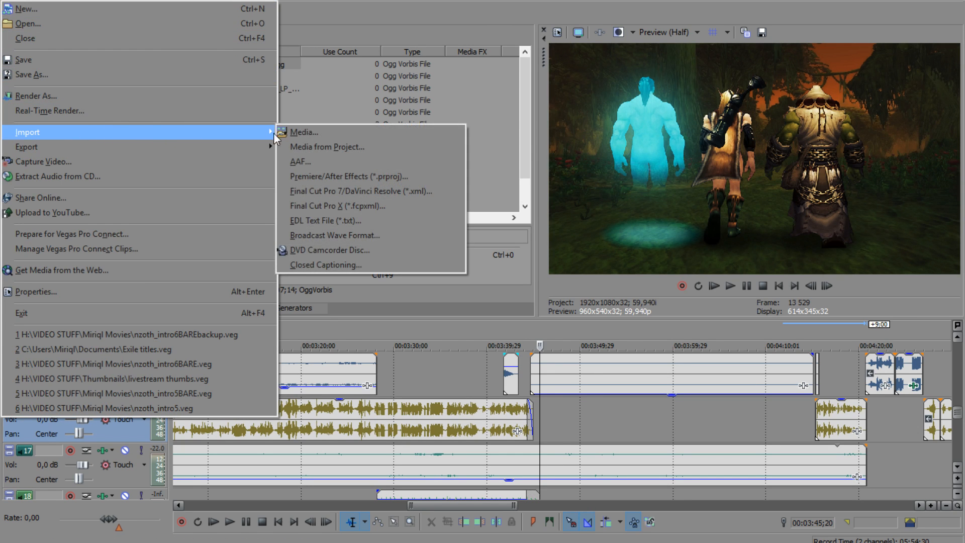
pyautogui.click(306, 133)
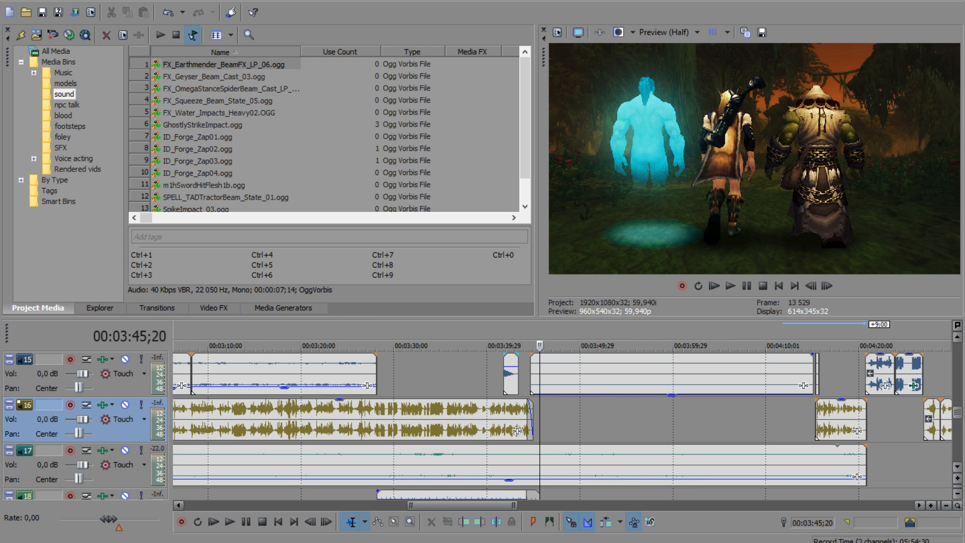
pyautogui.hotkey('ctrl', 'i')
pyautogui.moveTo(222, 62); pyautogui.dragTo(216, 61)
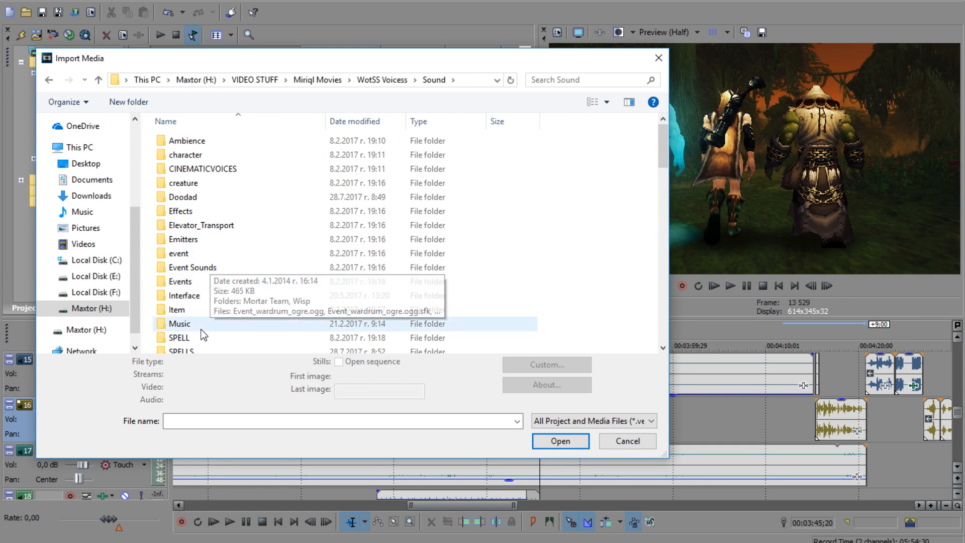
pyautogui.click(587, 80)
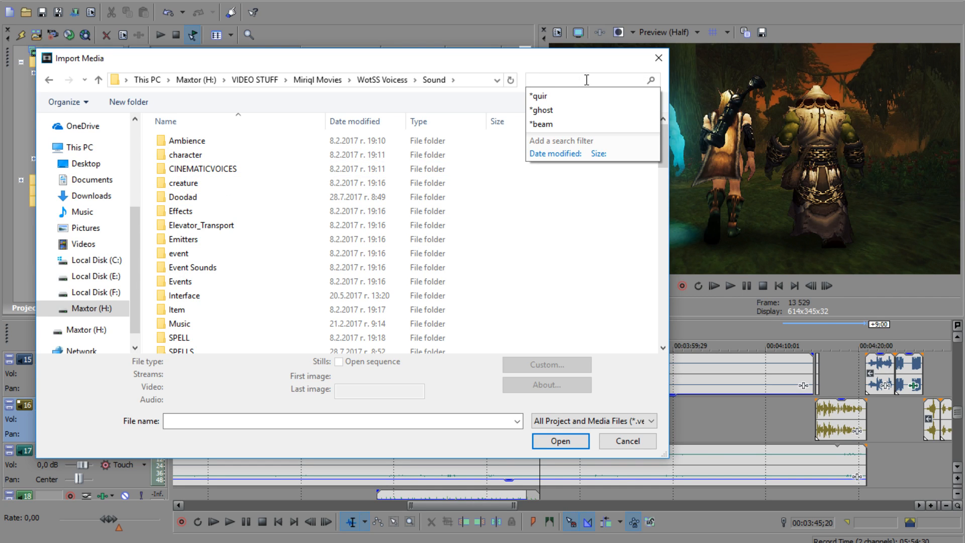
pyautogui.write('*')
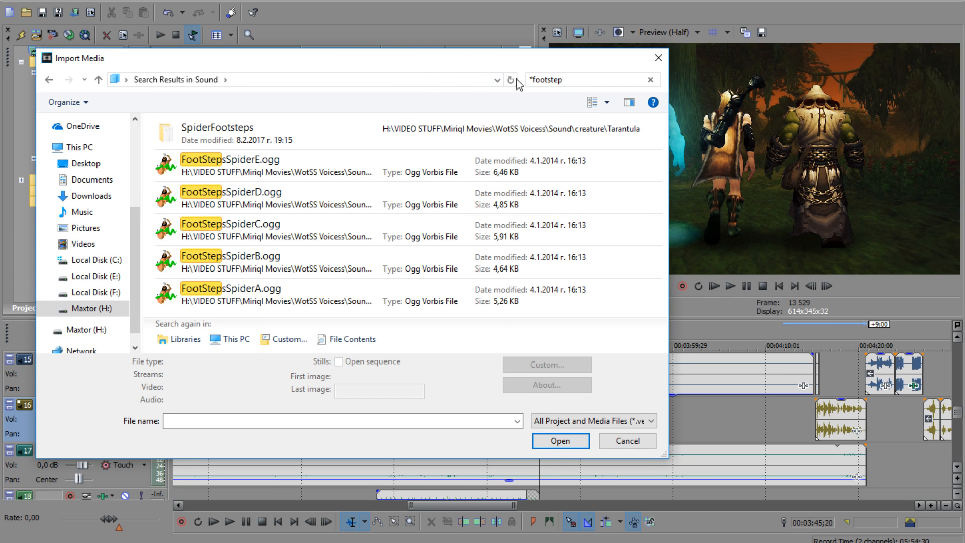
pyautogui.scroll(-5, 406, 249)
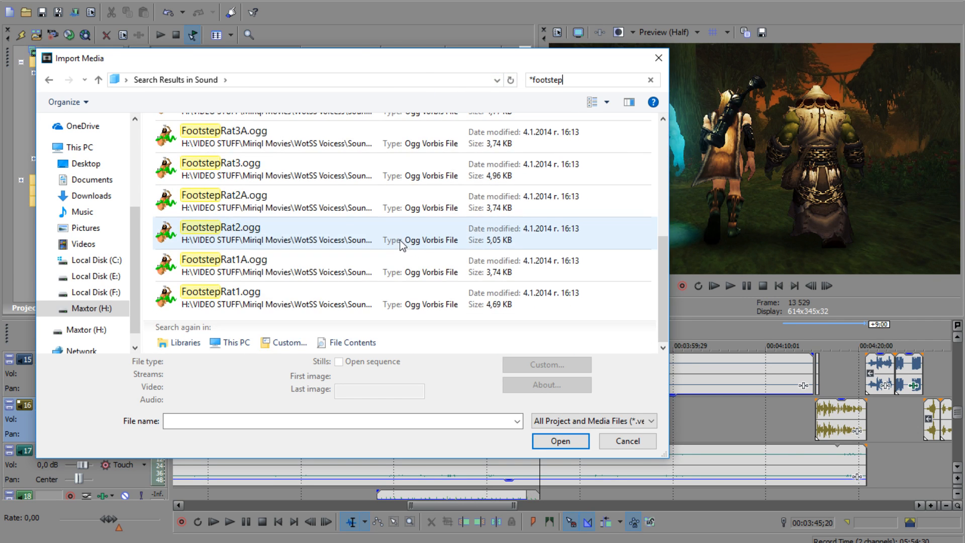
pyautogui.scroll(5, 392, 242)
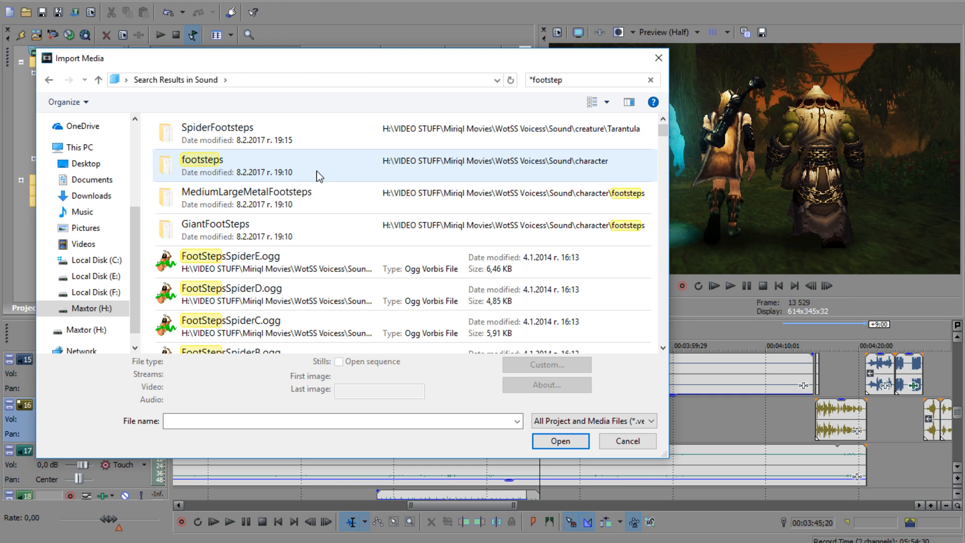
# Step: Import the files mFootMediumLargeDirtA.ogg through mFootMediumLargeDirtI.ogg from the character footsteps folder
pyautogui.doubleClick(262, 177)
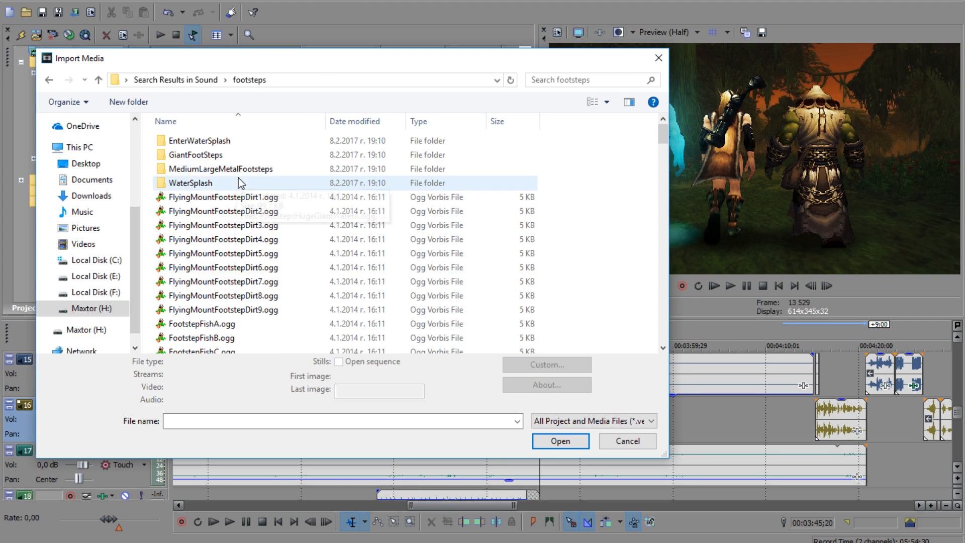
pyautogui.click(290, 243)
pyautogui.scroll(-12, 285, 255)
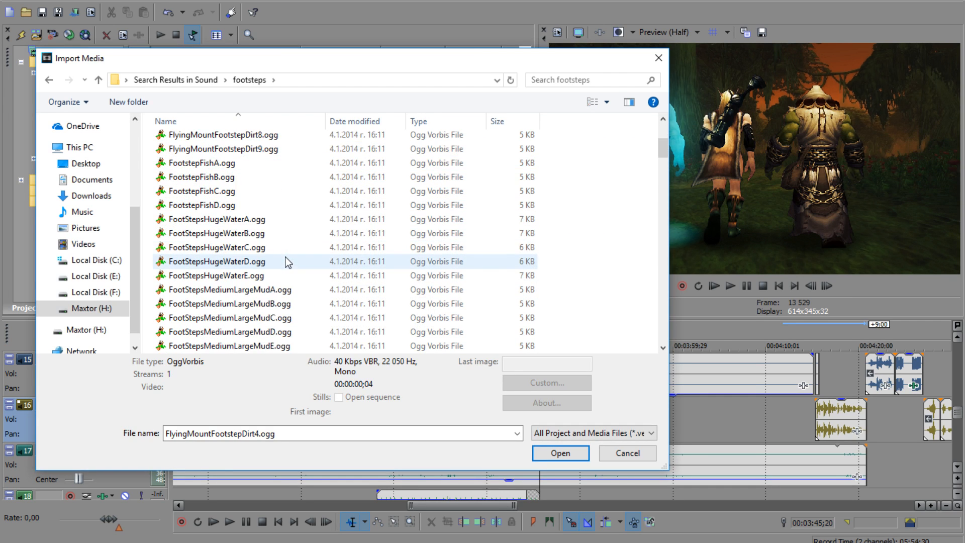
pyautogui.scroll(-12, 285, 258)
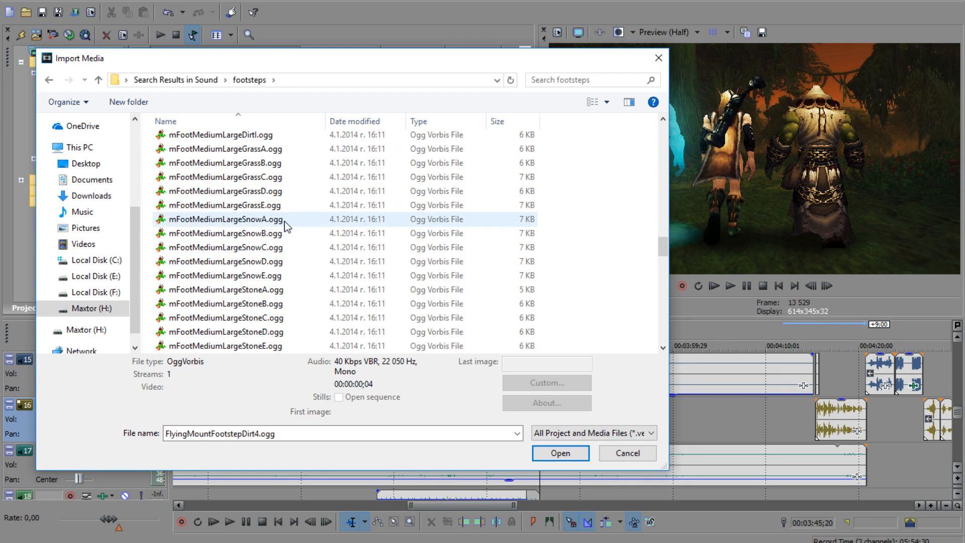
pyautogui.scroll(1, 282, 201)
pyautogui.scroll(3, 279, 194)
pyautogui.click(274, 180)
pyautogui.keyDown('shift'); pyautogui.click(273, 293); pyautogui.keyUp('shift')
pyautogui.click(560, 453)
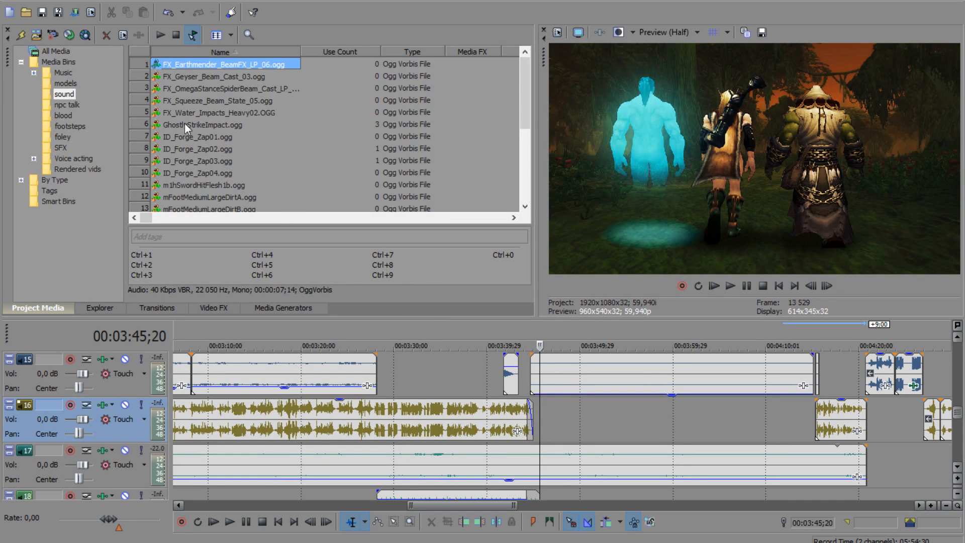
# Step: Move the nine imported mFootMediumLargeDirt files from the sound bin to the footsteps bin and open that bin
pyautogui.scroll(-3, 276, 130)
pyautogui.click(227, 100)
pyautogui.scroll(-1, 258, 132)
pyautogui.keyDown('shift'); pyautogui.click(240, 160); pyautogui.keyUp('shift')
pyautogui.moveTo(203, 111); pyautogui.dragTo(76, 128)
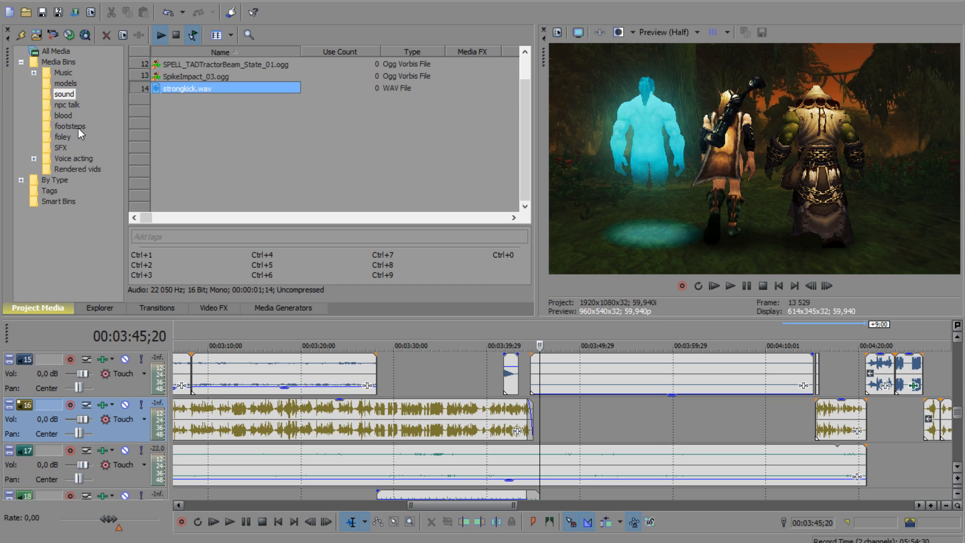
pyautogui.click(76, 129)
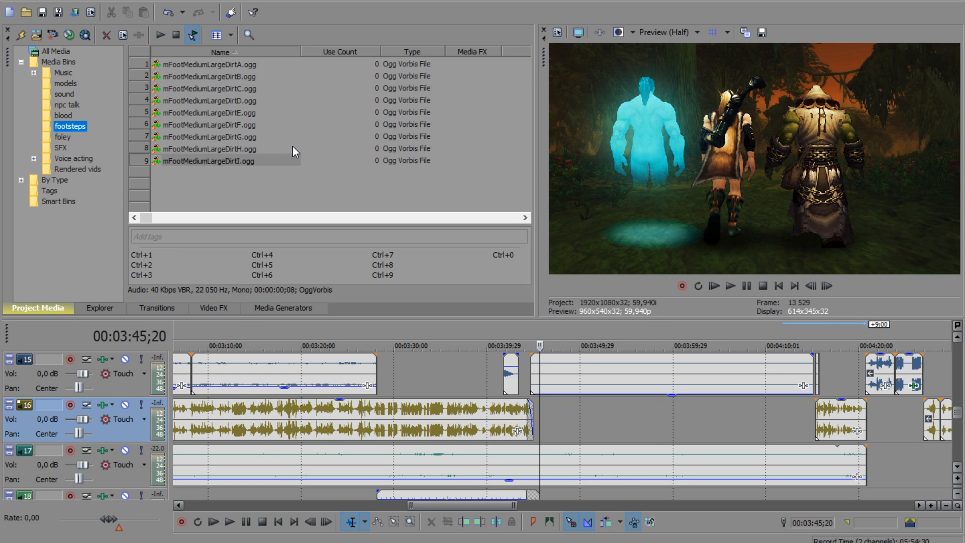
# Step: Preview several footstep sounds in the footsteps bin, including mFootMediumLargeDirtH.ogg and mFootMediumLargeDirtF.ogg
pyautogui.click(263, 189)
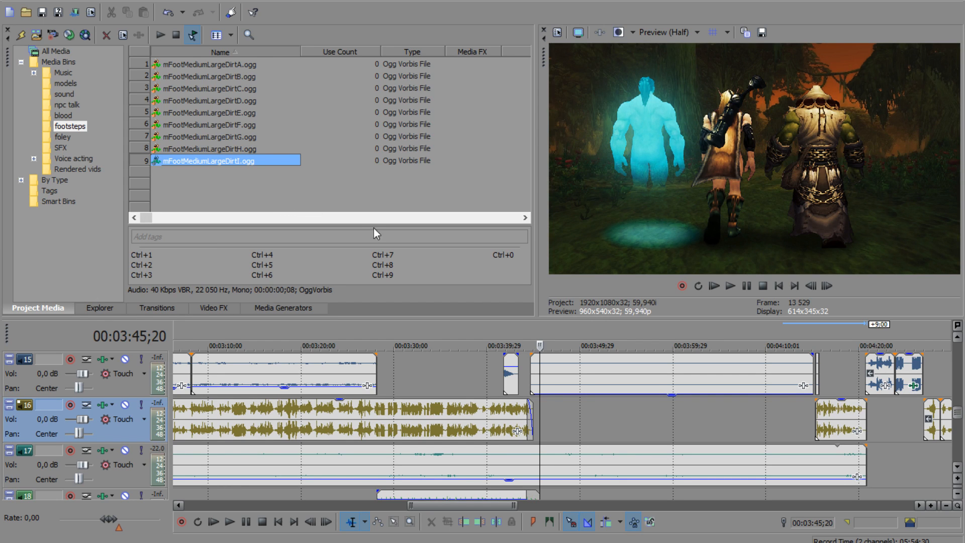
pyautogui.click(227, 150)
pyautogui.click(229, 124)
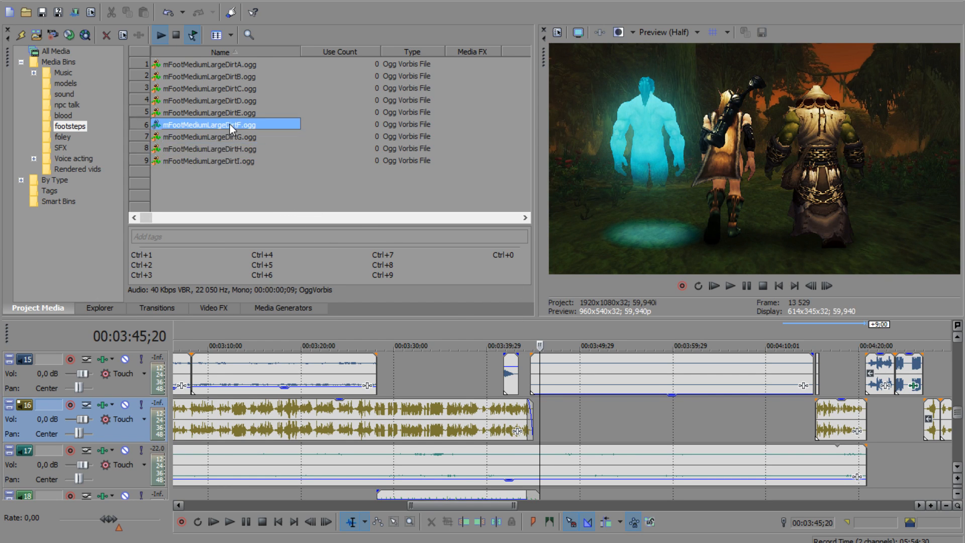
# Step: Find the first footfall after the forest walk clip begins and place mFootMediumLargeDirtF.ogg there on track 16
pyautogui.click(539, 413)
pyautogui.scroll(8, 542, 419)
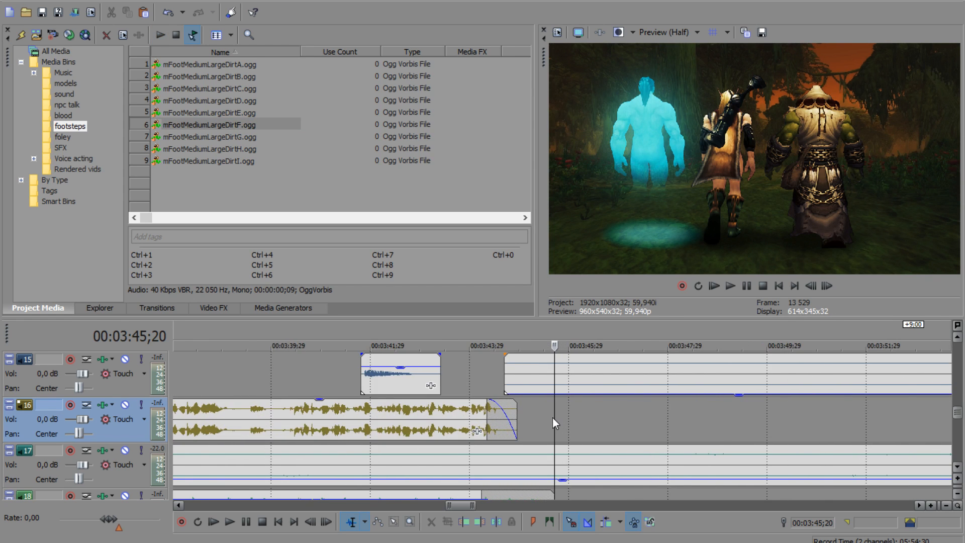
pyautogui.click(337, 423)
pyautogui.scroll(-2, 357, 428)
pyautogui.click(460, 376)
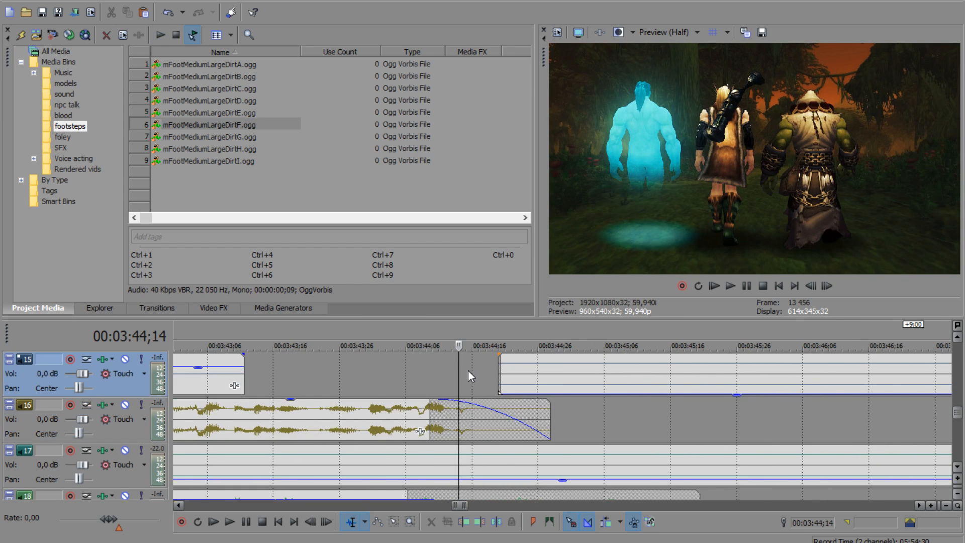
pyautogui.click(488, 374)
pyautogui.moveTo(488, 374); pyautogui.dragTo(580, 375)
pyautogui.moveTo(242, 126); pyautogui.dragTo(578, 435)
# Step: Add mFootMediumLargeDirtE.ogg at 00:03:45;17 and mFootMediumLargeDirtF.ogg at 00:03:46;02 on track 16
pyautogui.moveTo(579, 373); pyautogui.dragTo(673, 374)
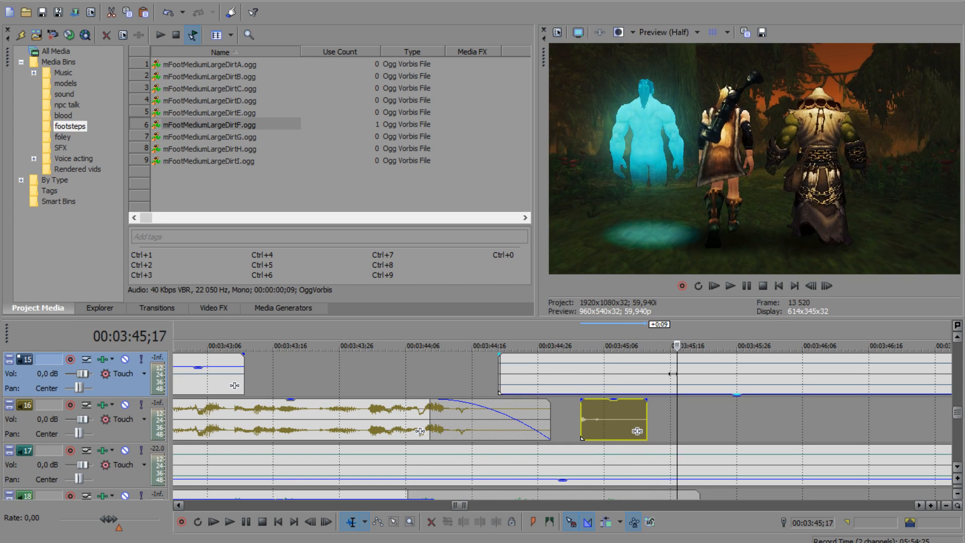
pyautogui.moveTo(245, 113); pyautogui.dragTo(681, 420)
pyautogui.moveTo(678, 379); pyautogui.dragTo(777, 382)
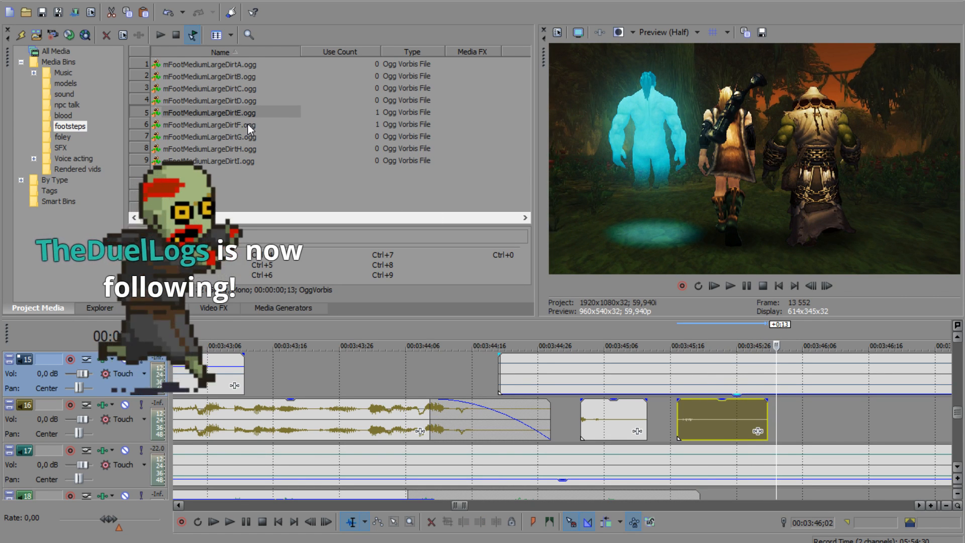
pyautogui.moveTo(247, 123); pyautogui.dragTo(781, 420)
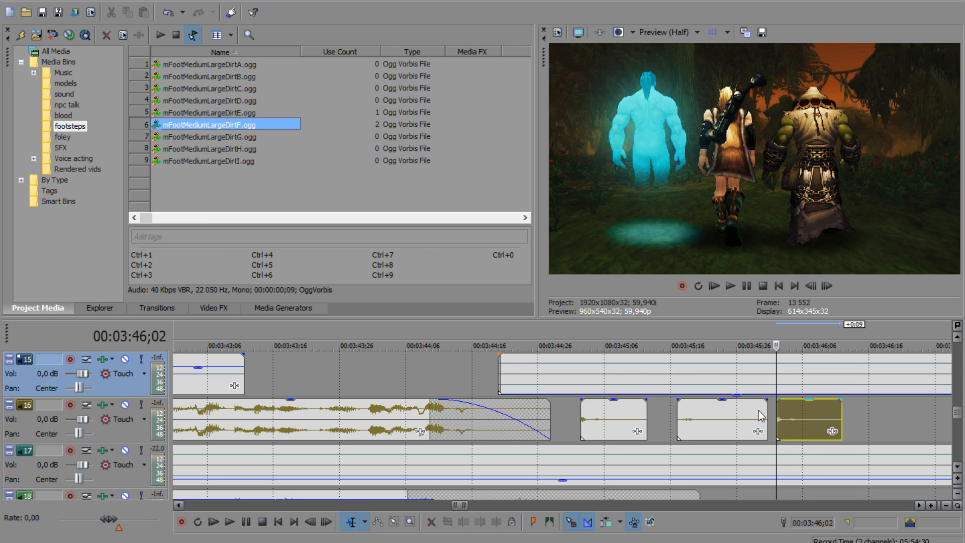
# Step: Add mFootMediumLargeDirtD.ogg at 00:03:46;17 and mFootMediumLargeDirtC.ogg at the following footfall on track 16
pyautogui.moveTo(779, 364); pyautogui.dragTo(875, 373)
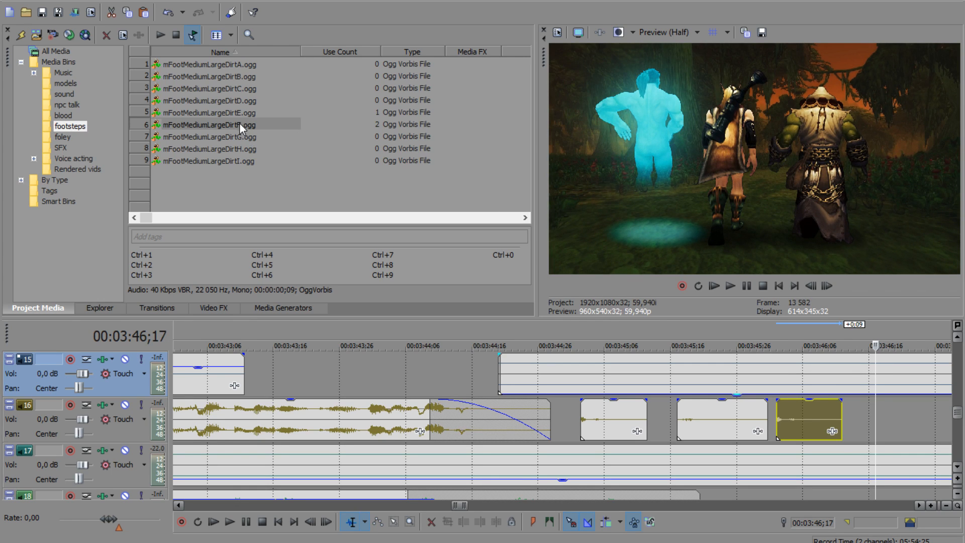
pyautogui.moveTo(232, 100); pyautogui.dragTo(886, 415)
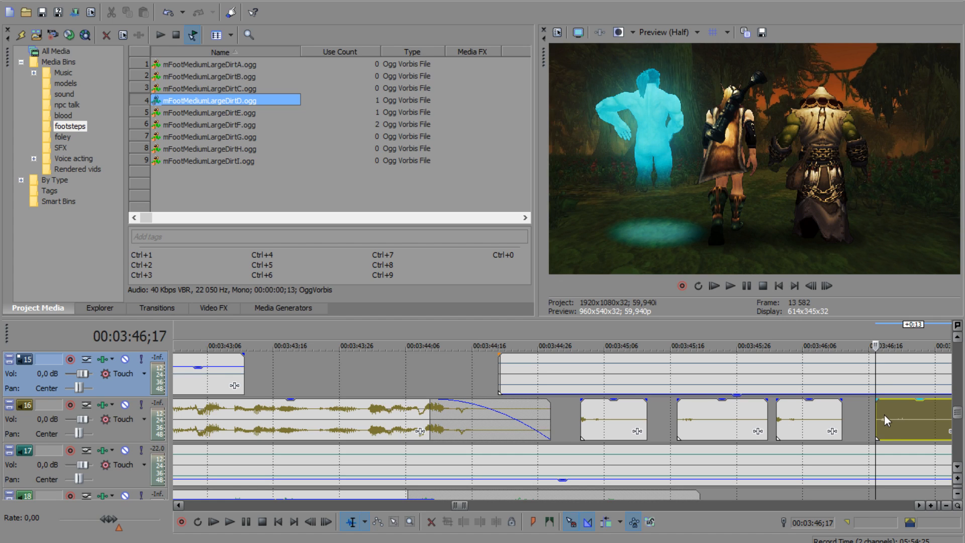
pyautogui.click(920, 505)
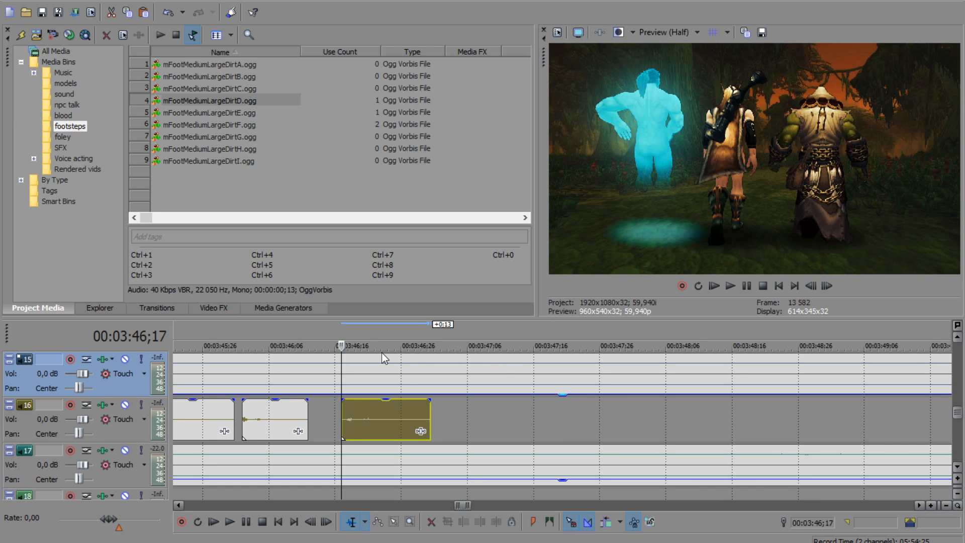
pyautogui.moveTo(340, 366); pyautogui.dragTo(448, 369)
pyautogui.moveTo(251, 89); pyautogui.dragTo(451, 420)
# Step: Place mFootMediumLargeDirtI.ogg and mFootMediumLargeDirtH.ogg on track 16 at the next two footfalls
pyautogui.moveTo(448, 371); pyautogui.dragTo(543, 371)
pyautogui.moveTo(254, 161); pyautogui.dragTo(548, 421)
pyautogui.moveTo(545, 372); pyautogui.dragTo(643, 376)
pyautogui.moveTo(245, 149); pyautogui.dragTo(644, 398)
# Step: Place another mFootMediumLargeDirtF.ogg on track 16 at the footfall following the mFootMediumLargeDirtH.ogg clip
pyautogui.moveTo(680, 369); pyautogui.dragTo(741, 375)
pyautogui.moveTo(253, 125); pyautogui.dragTo(744, 407)
pyautogui.press('space')
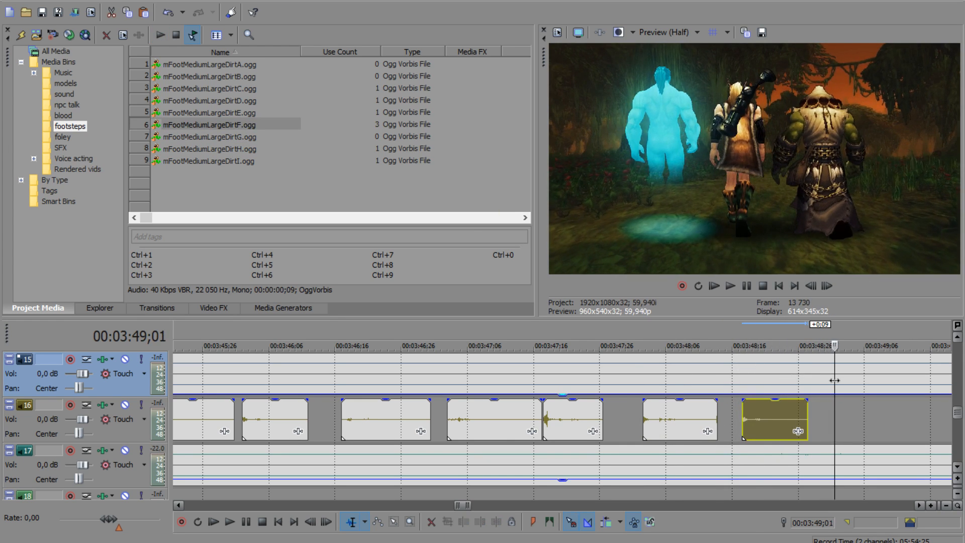
# Step: Place mFootMediumLargeDirtA.ogg at 00:03:49;02 and mFootMediumLargeDirtG.ogg at 00:03:49;29 on track 16
pyautogui.moveTo(257, 65); pyautogui.dragTo(439, 195)
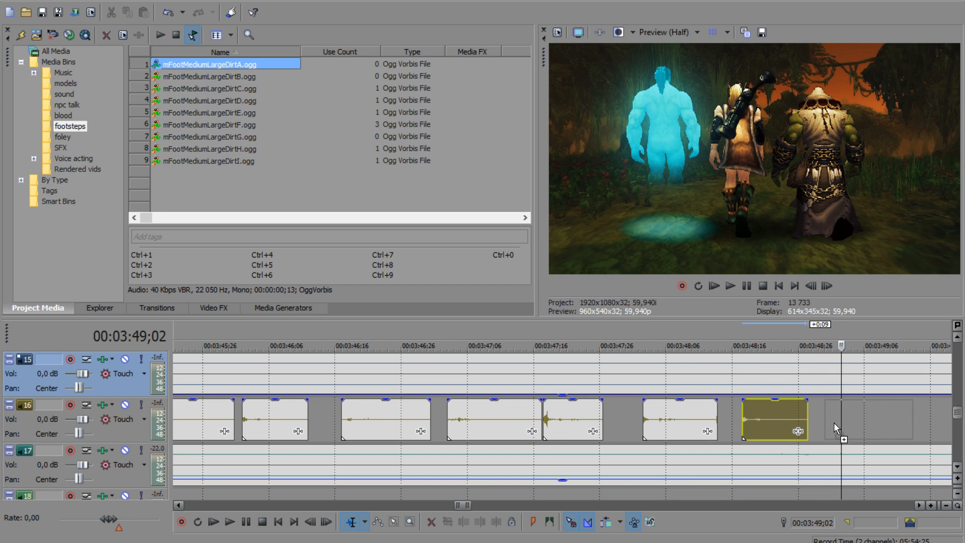
pyautogui.moveTo(831, 422); pyautogui.dragTo(835, 421)
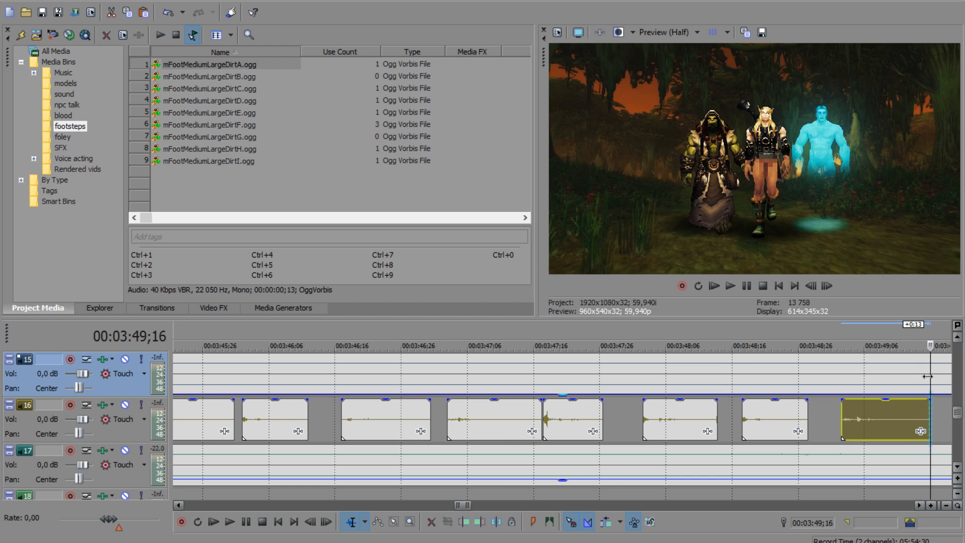
pyautogui.scroll(-2, 640, 401)
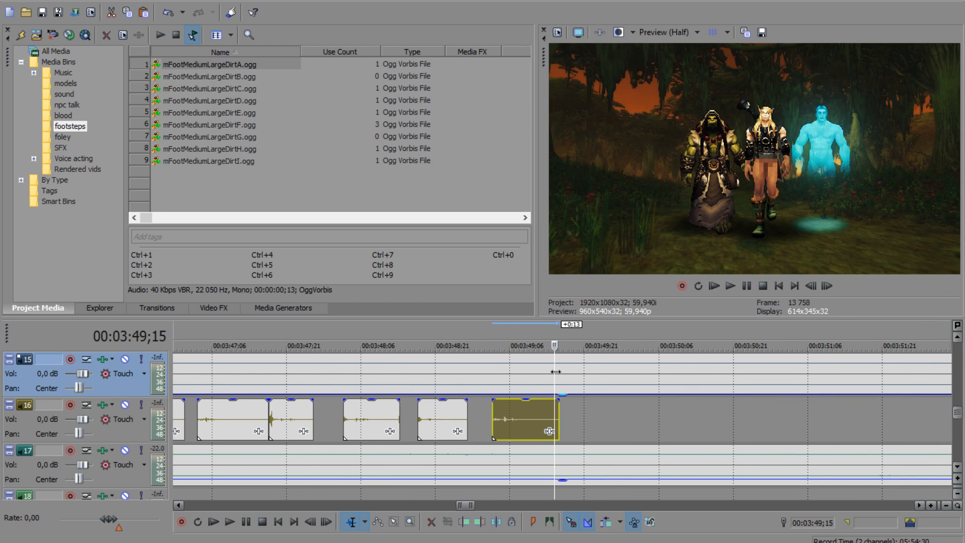
pyautogui.moveTo(587, 378); pyautogui.dragTo(626, 387)
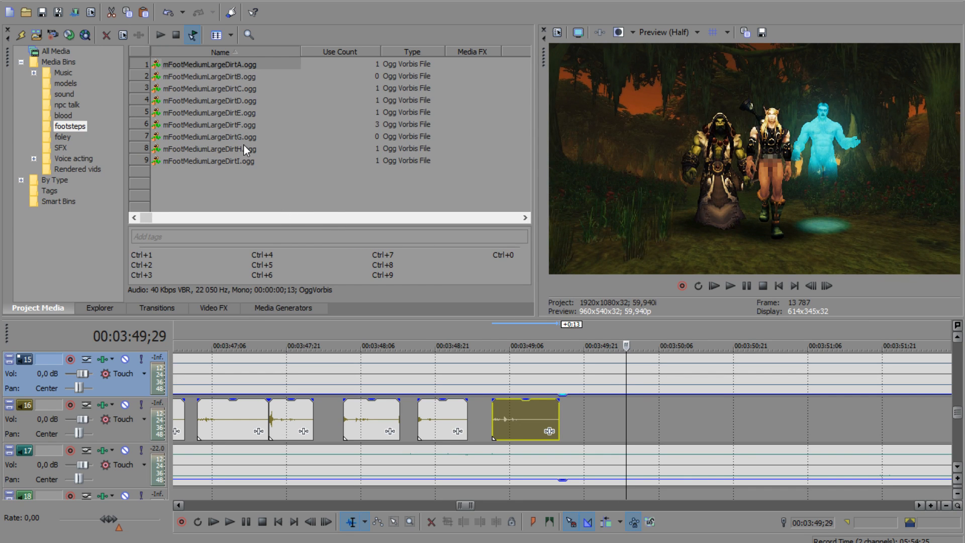
pyautogui.moveTo(237, 137); pyautogui.dragTo(557, 386)
pyautogui.moveTo(632, 434); pyautogui.dragTo(631, 435)
# Step: Place mFootMediumLargeDirtB.ogg at 00:03:50;15 and mFootMediumLargeDirtC.ogg at 00:03:51;00 on track 16
pyautogui.moveTo(627, 385); pyautogui.dragTo(703, 385)
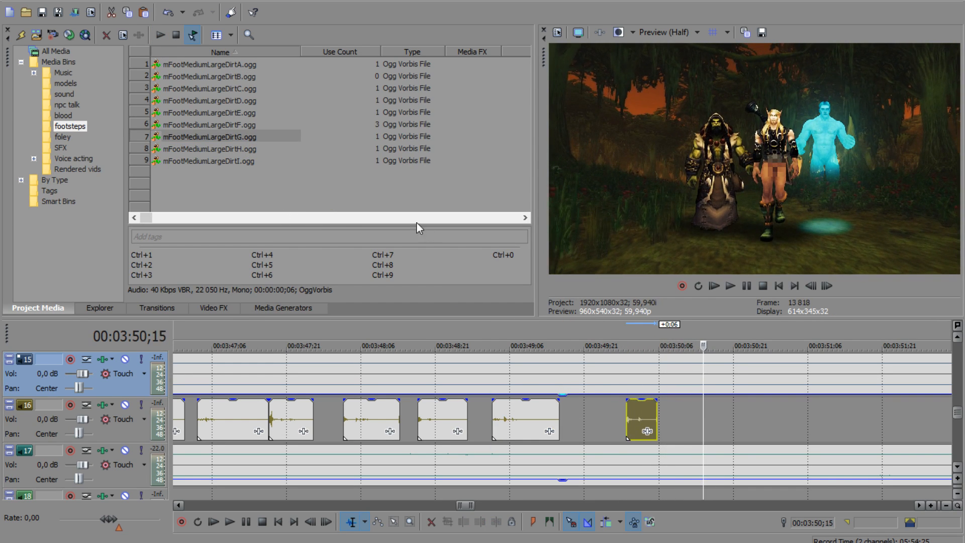
pyautogui.moveTo(239, 76); pyautogui.dragTo(580, 352)
pyautogui.moveTo(704, 421)
pyautogui.mouseDown()
pyautogui.moveTo(706, 399)
pyautogui.moveTo(713, 407)
pyautogui.mouseUp()
pyautogui.moveTo(703, 372); pyautogui.dragTo(783, 377)
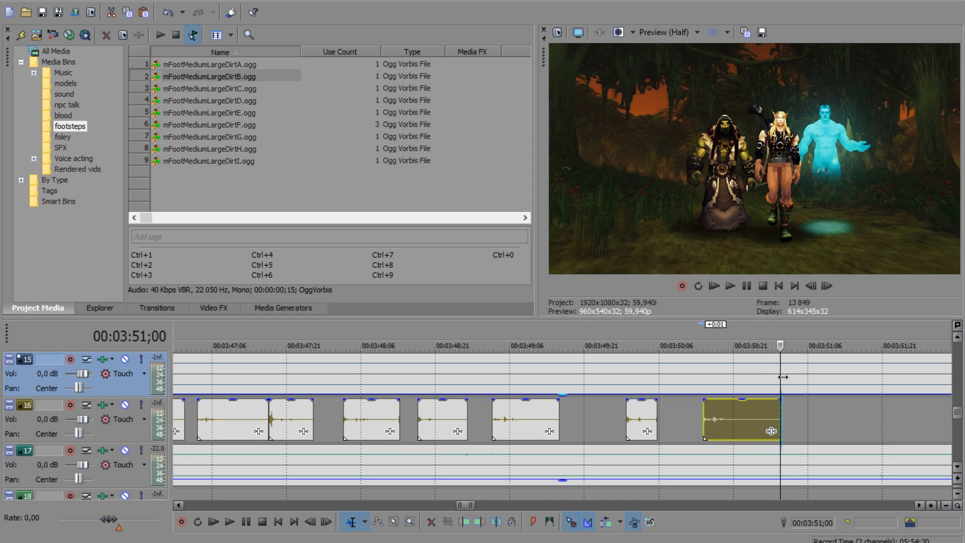
pyautogui.moveTo(276, 94); pyautogui.dragTo(784, 419)
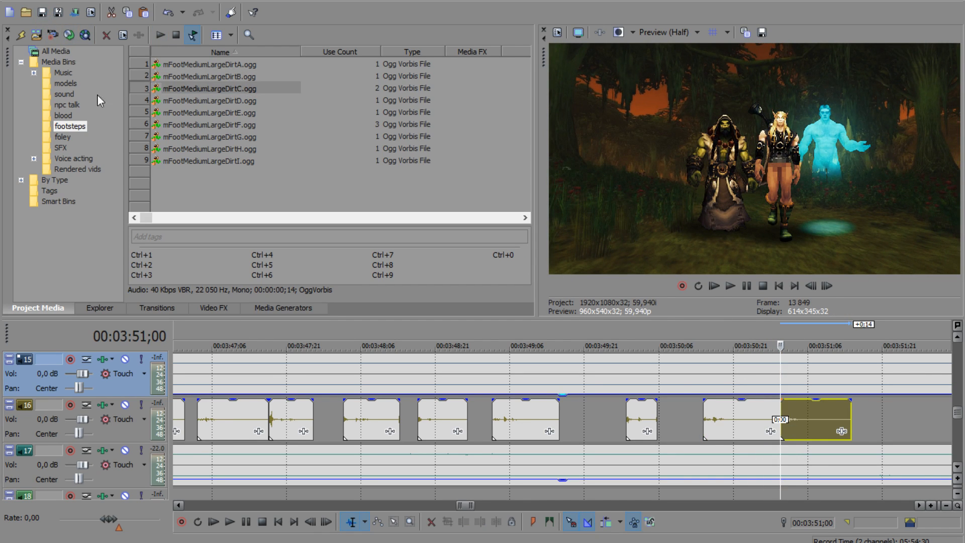
# Step: Add mFootMediumLargeDirtE.ogg at 00:03:51;15 and mFootMediumLargeDirtD.ogg at 00:03:52;01 on track 16
pyautogui.moveTo(783, 370); pyautogui.dragTo(851, 379)
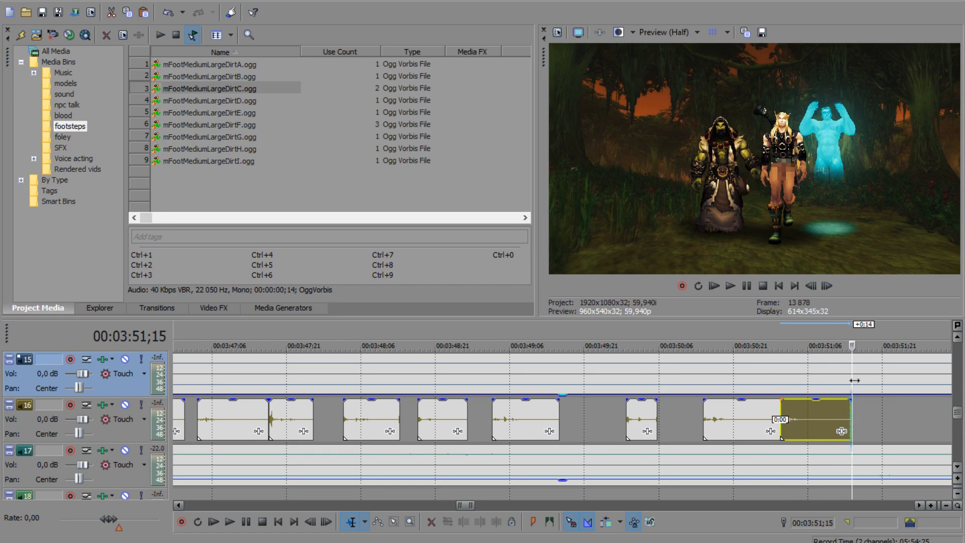
pyautogui.moveTo(258, 113); pyautogui.dragTo(861, 423)
pyautogui.moveTo(855, 376); pyautogui.dragTo(932, 380)
pyautogui.click(246, 103)
pyautogui.moveTo(247, 106); pyautogui.dragTo(939, 418)
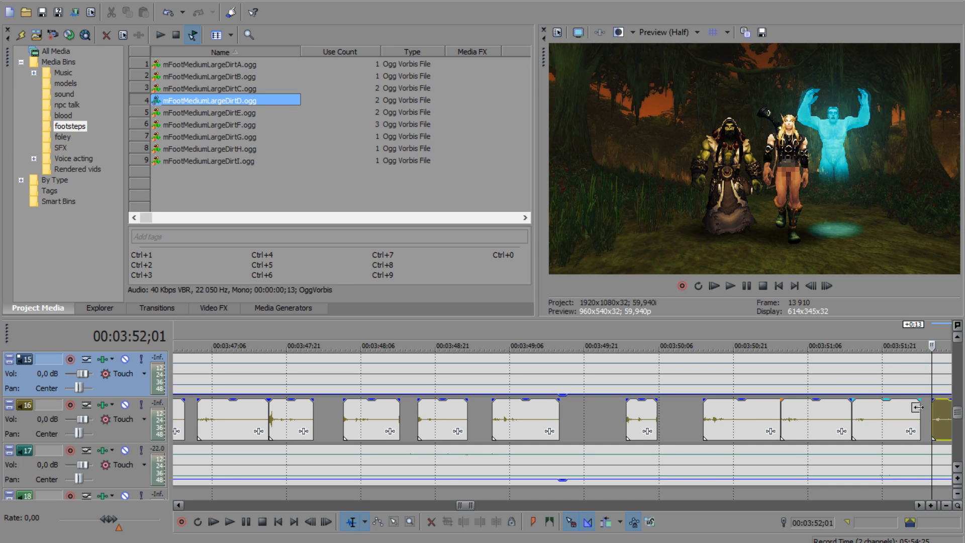
# Step: Add mFootMediumLargeDirtI.ogg at 00:03:52;14 and mFootMediumLargeDirtF.ogg at 00:03:52;29 on track 16
pyautogui.moveTo(555, 369); pyautogui.dragTo(623, 370)
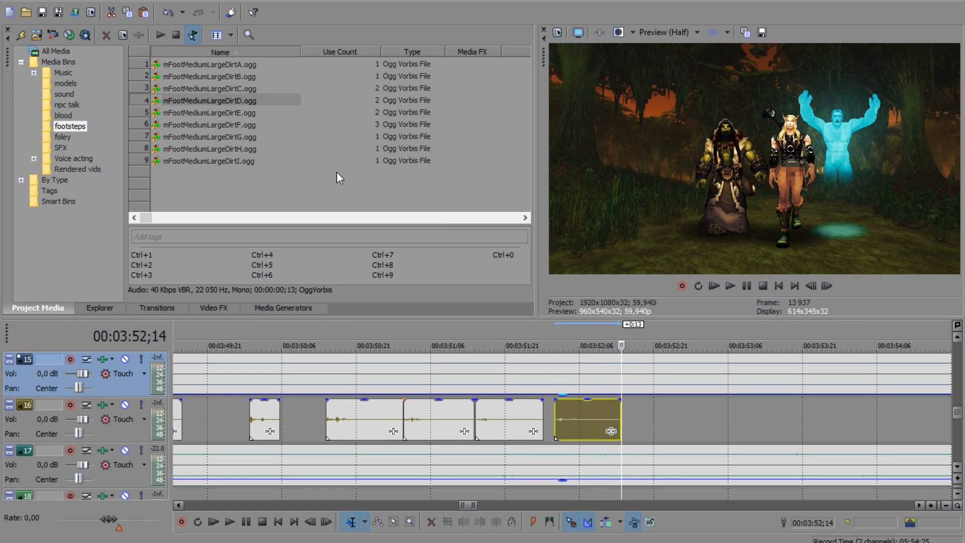
pyautogui.moveTo(235, 159); pyautogui.dragTo(653, 420)
pyautogui.moveTo(622, 373); pyautogui.dragTo(694, 379)
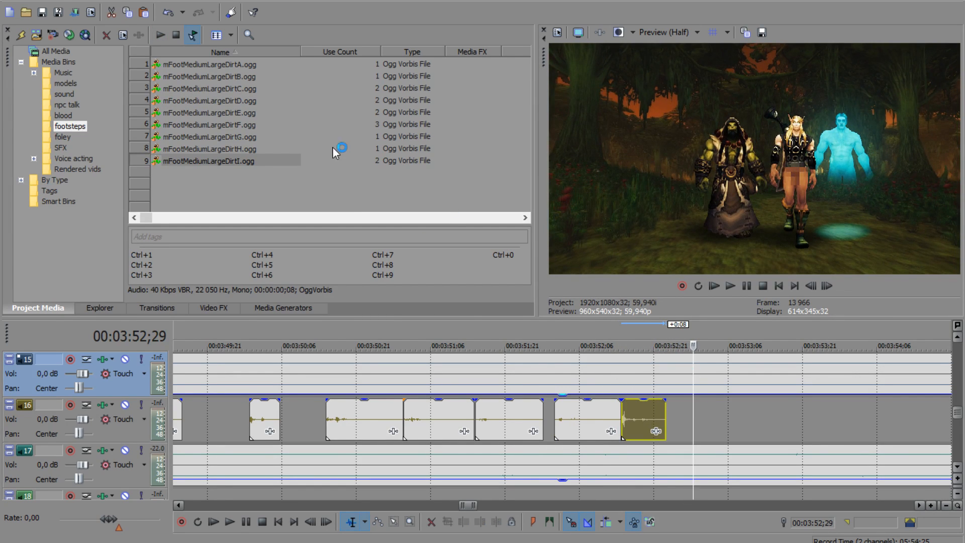
pyautogui.moveTo(252, 125); pyautogui.dragTo(695, 407)
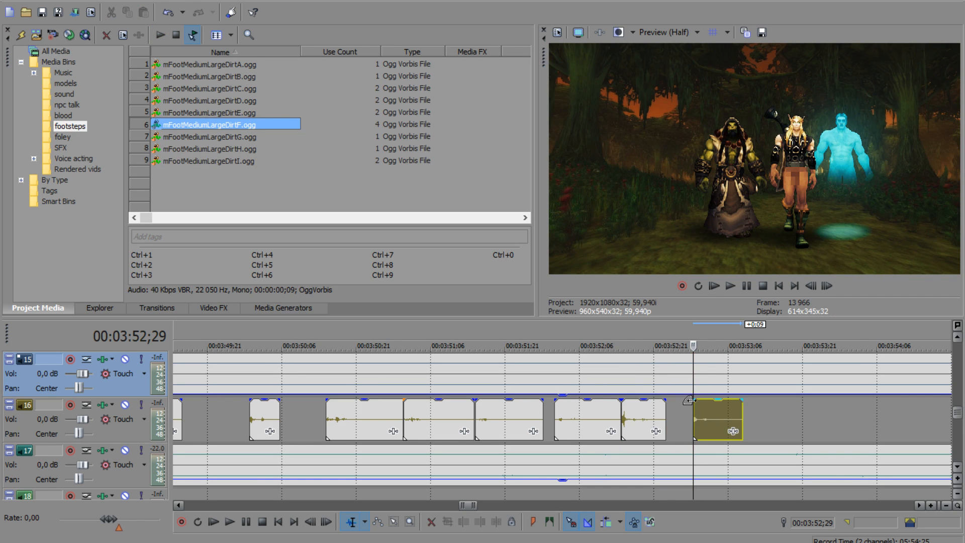
# Step: Place mFootMediumLargeDirtG.ogg on track 16 at the footfall at 00:03:53;15 and save the project
pyautogui.click(691, 369)
pyautogui.press('space')
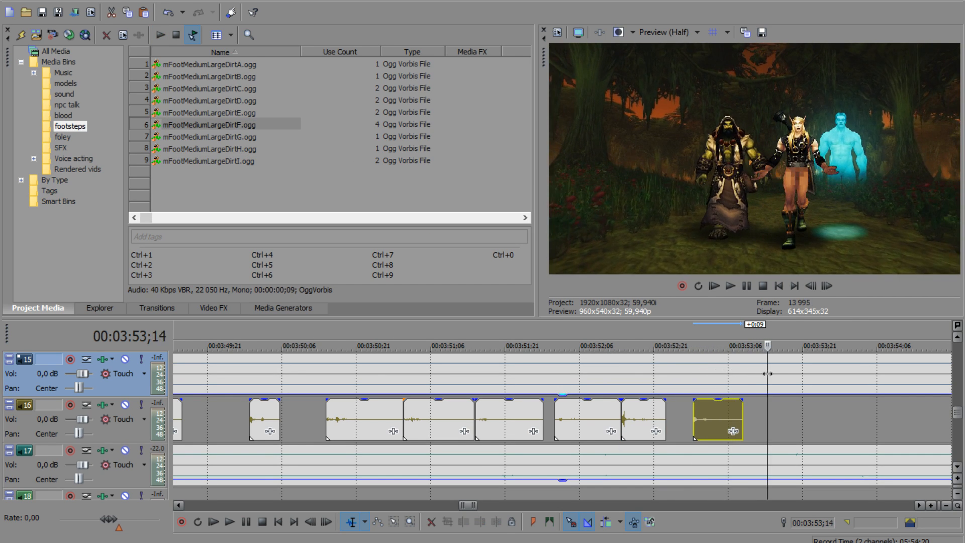
pyautogui.moveTo(254, 137); pyautogui.dragTo(677, 347)
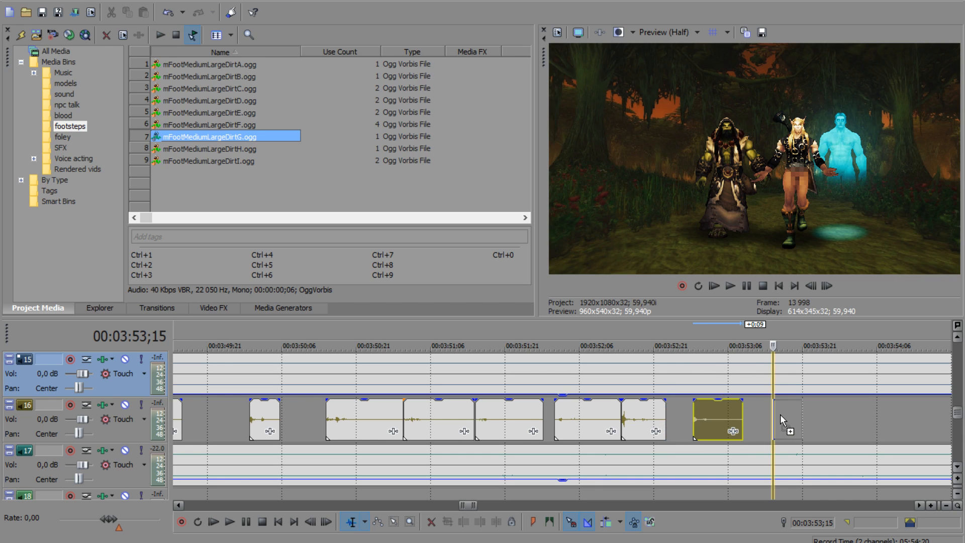
pyautogui.moveTo(780, 414); pyautogui.dragTo(780, 414)
pyautogui.click(44, 15)
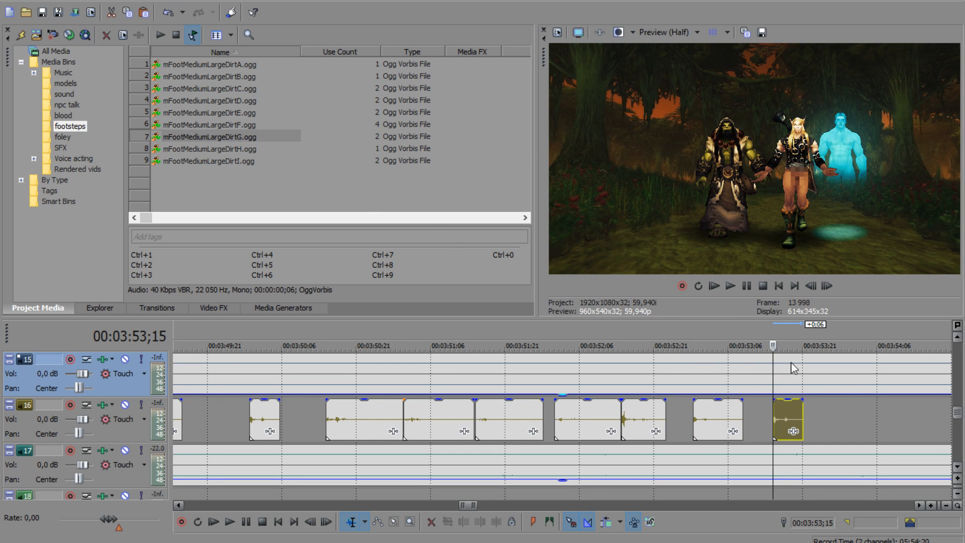
# Step: Place mFootMediumLargeDirtB.ogg at 00:03:53;29 and mFootMediumLargeDirtA.ogg at 00:03:54;14 on track 16
pyautogui.moveTo(770, 371); pyautogui.dragTo(843, 378)
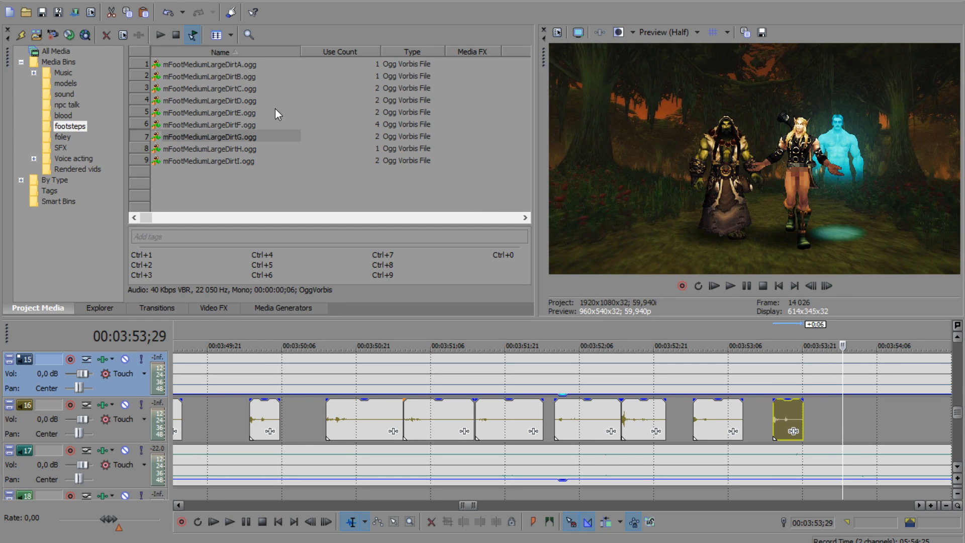
pyautogui.moveTo(246, 82); pyautogui.dragTo(921, 384)
pyautogui.scroll(2, 778, 419)
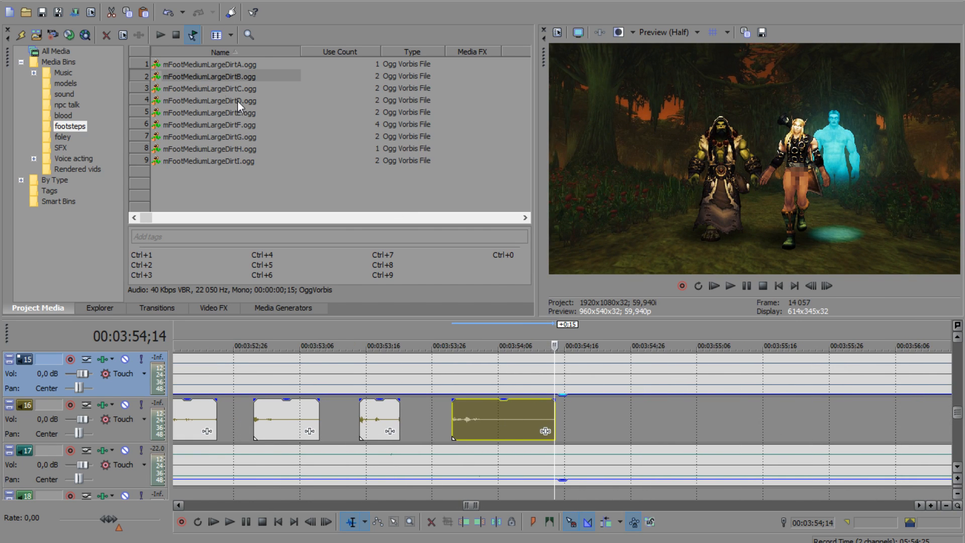
pyautogui.moveTo(199, 63); pyautogui.dragTo(553, 326)
pyautogui.moveTo(568, 410); pyautogui.dragTo(565, 418)
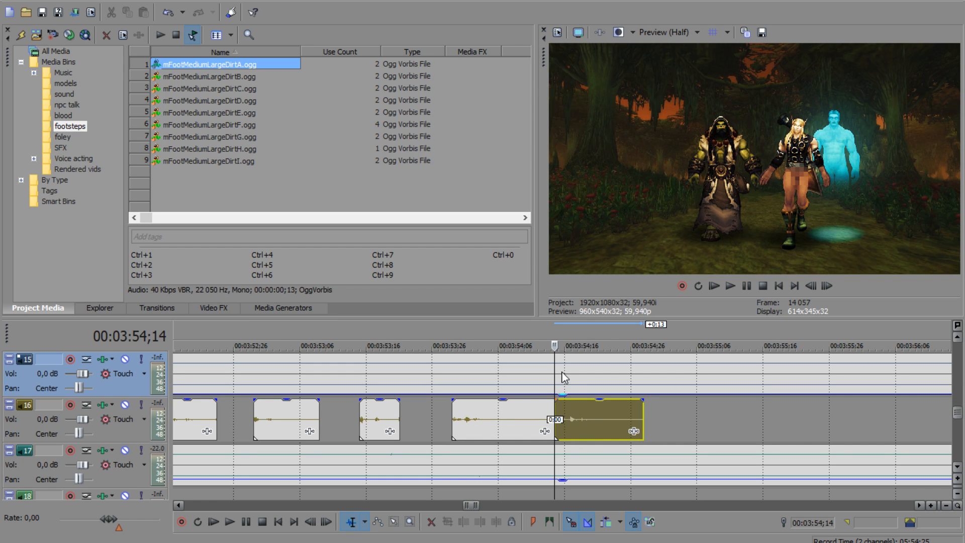
# Step: Place mFootMediumLargeDirtC.ogg at 00:03:54;29, mFootMediumLargeDirtE.ogg at 00:03:55;13 and mFootMediumLargeDirtI.ogg at 00:03:55;27 on track 16
pyautogui.moveTo(555, 368); pyautogui.dragTo(651, 377)
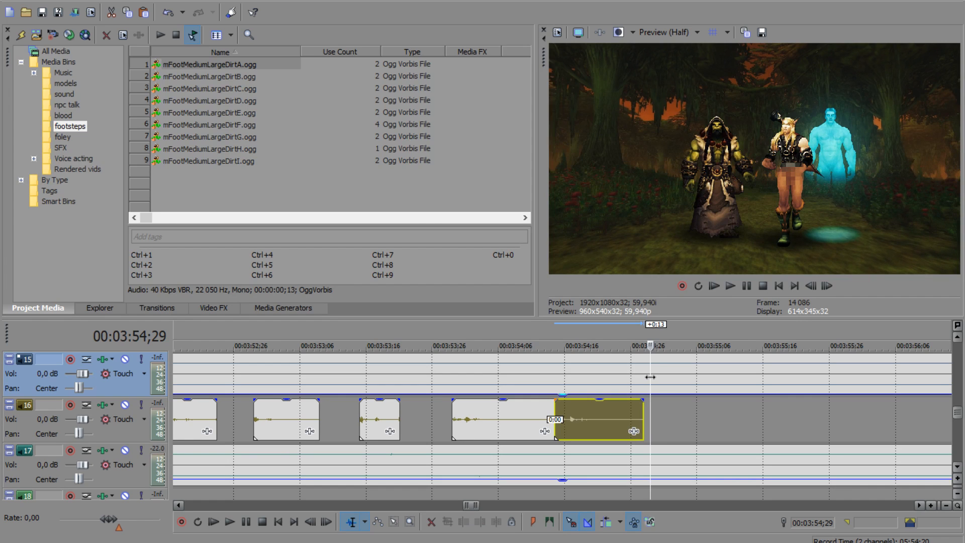
pyautogui.moveTo(235, 88); pyautogui.dragTo(683, 423)
pyautogui.moveTo(651, 367); pyautogui.dragTo(746, 373)
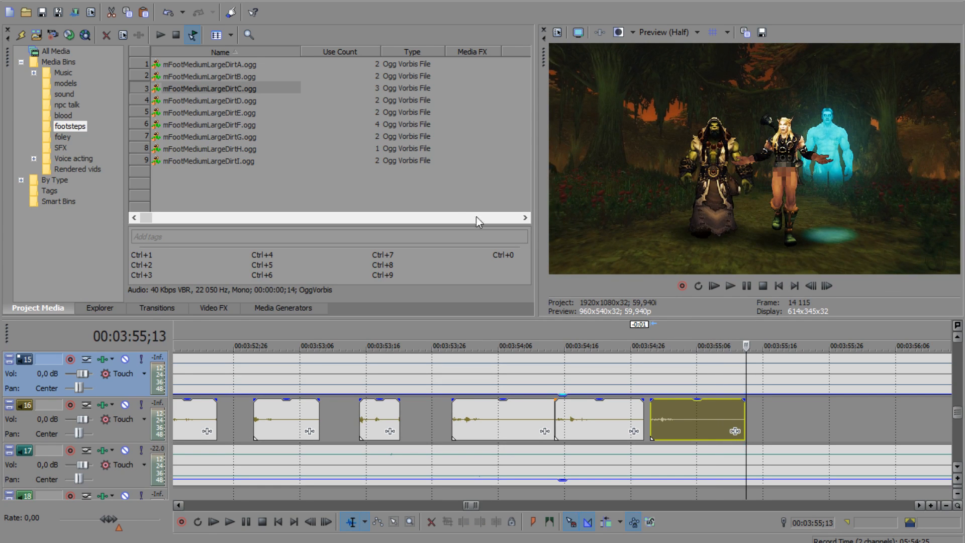
pyautogui.moveTo(253, 115); pyautogui.dragTo(638, 330)
pyautogui.moveTo(753, 421); pyautogui.dragTo(752, 421)
pyautogui.moveTo(747, 378); pyautogui.dragTo(839, 378)
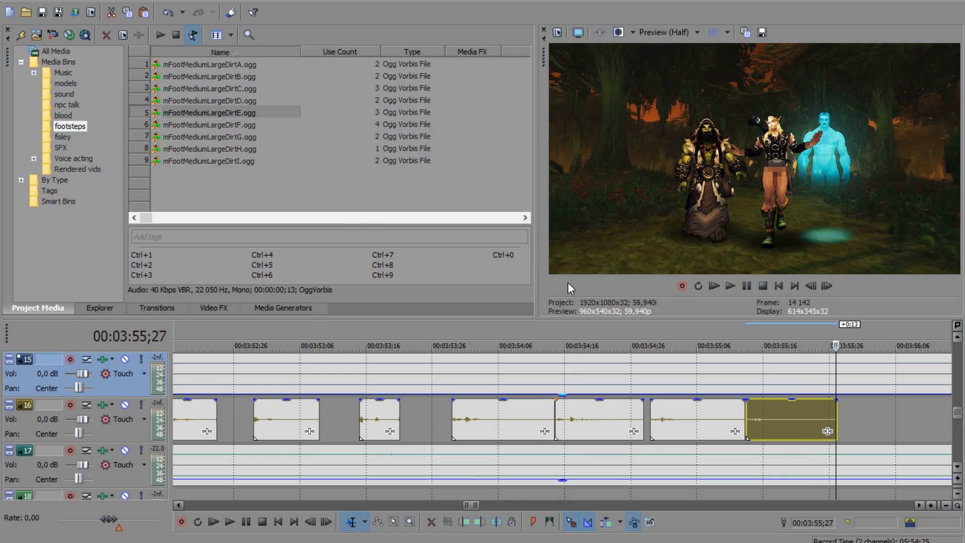
pyautogui.moveTo(253, 160); pyautogui.dragTo(841, 418)
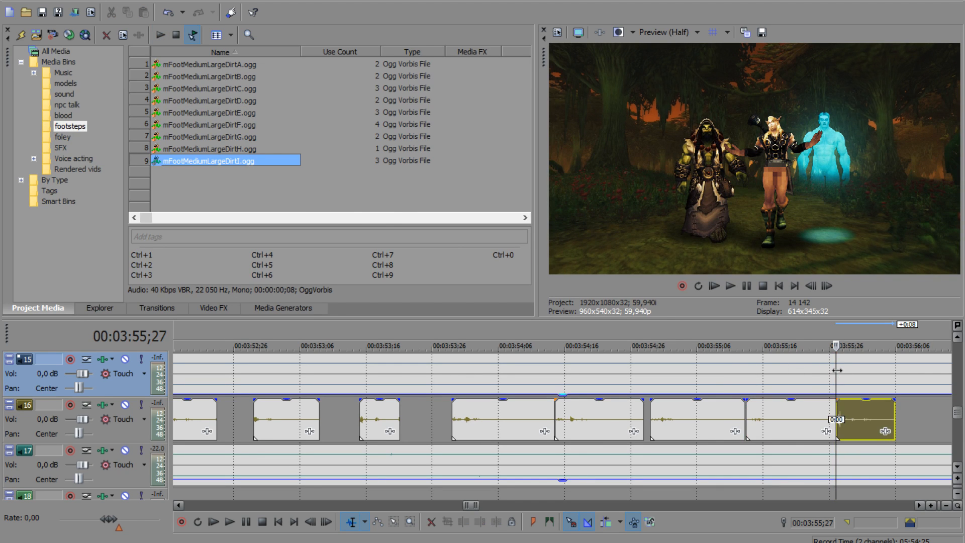
# Step: Split the forest walk video on track 14 and its ambience on track 15 at the shot change near 00:03:56;11
pyautogui.click(848, 371)
pyautogui.moveTo(848, 371); pyautogui.dragTo(931, 383)
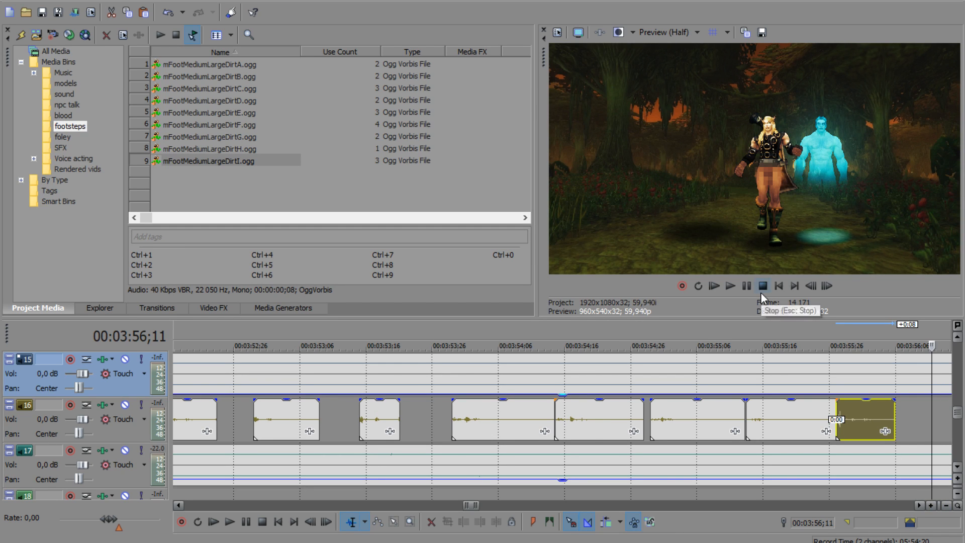
pyautogui.scroll(-3, 911, 420)
pyautogui.scroll(5, 911, 420)
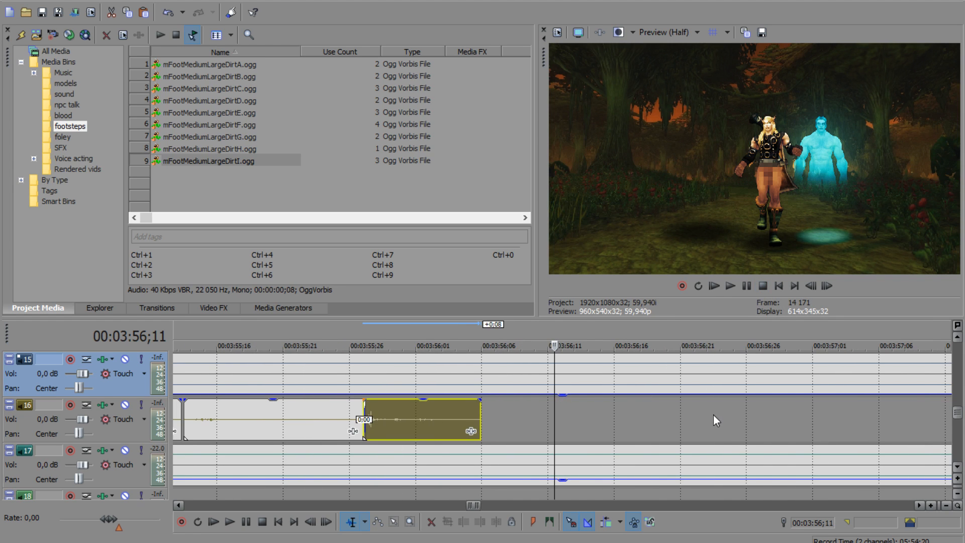
pyautogui.click(957, 338)
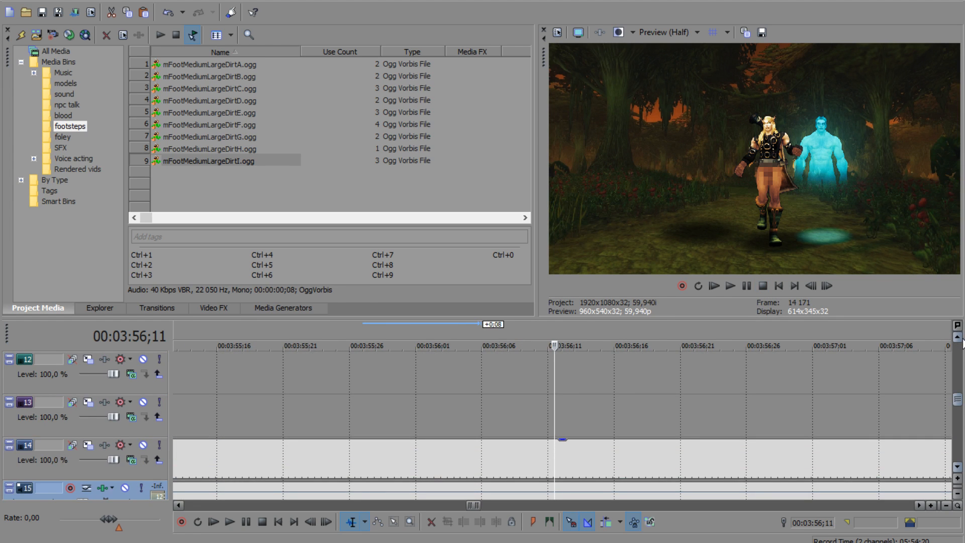
pyautogui.click(958, 467)
pyautogui.scroll(-7, 709, 407)
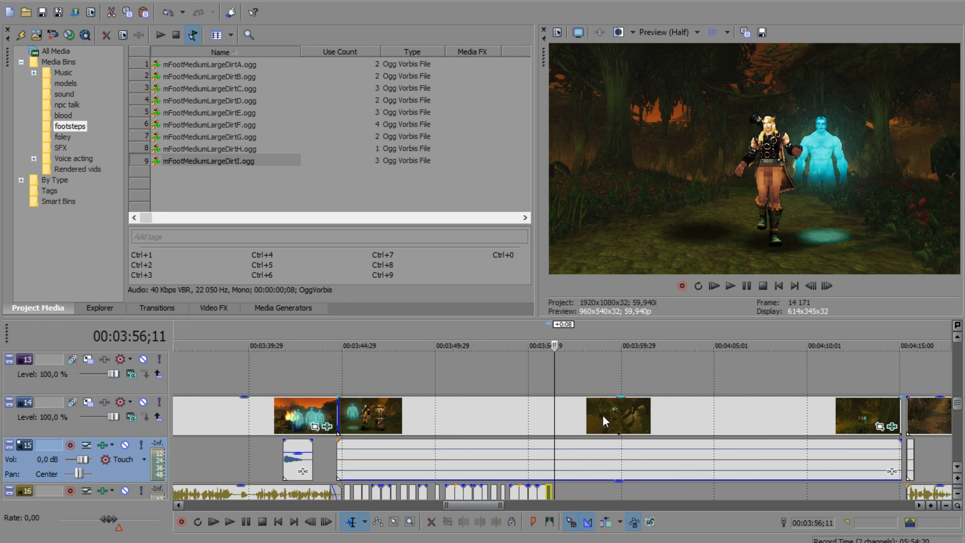
pyautogui.scroll(7, 577, 405)
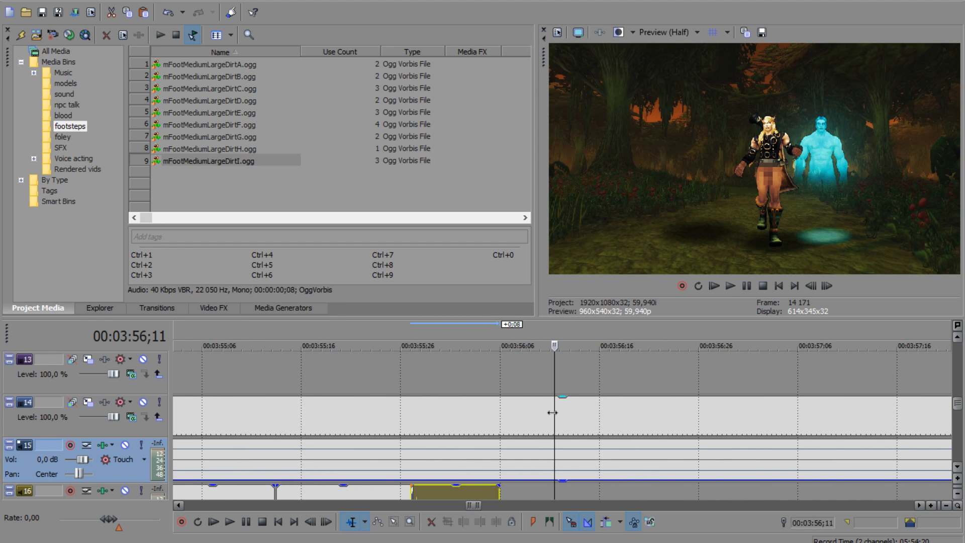
pyautogui.click(553, 411)
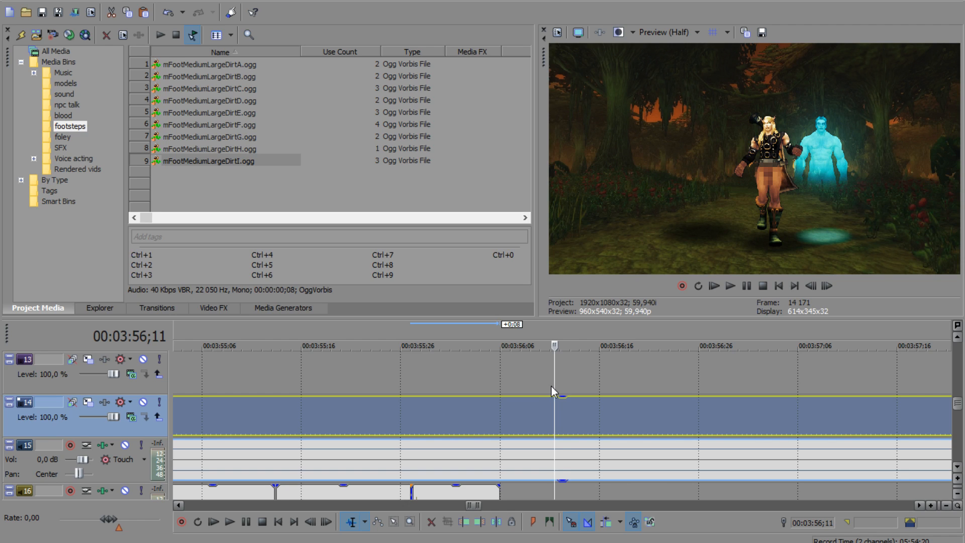
pyautogui.moveTo(551, 385); pyautogui.dragTo(553, 387)
pyautogui.press('s')
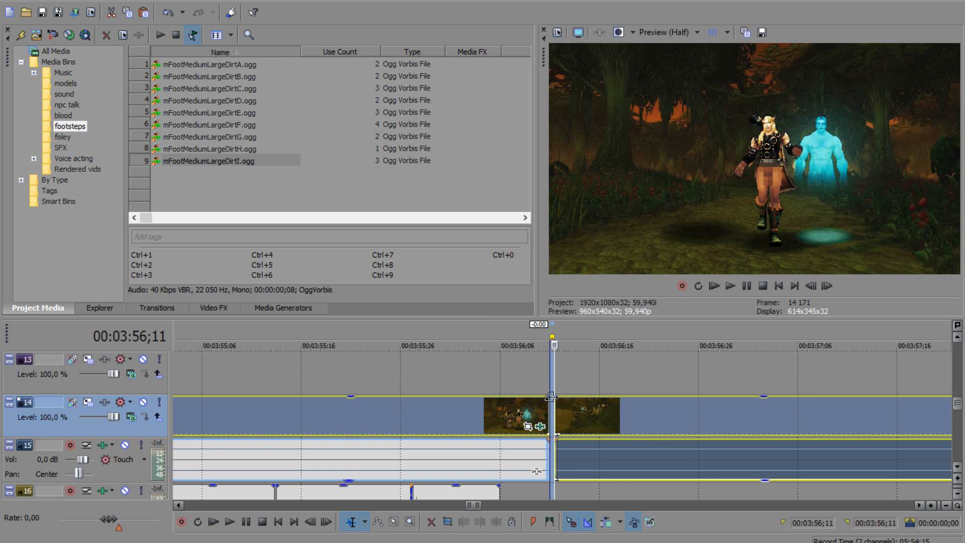
# Step: Close the gap in the track 14 video at 00:03:56;11 by extending the start of the following clip back to the cut
pyautogui.click(544, 410)
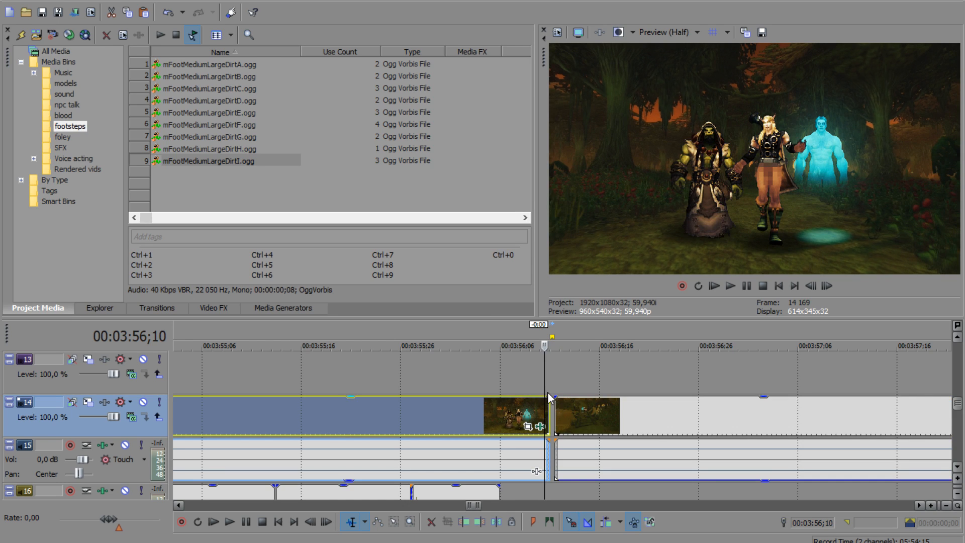
pyautogui.scroll(3, 553, 399)
pyautogui.click(570, 380)
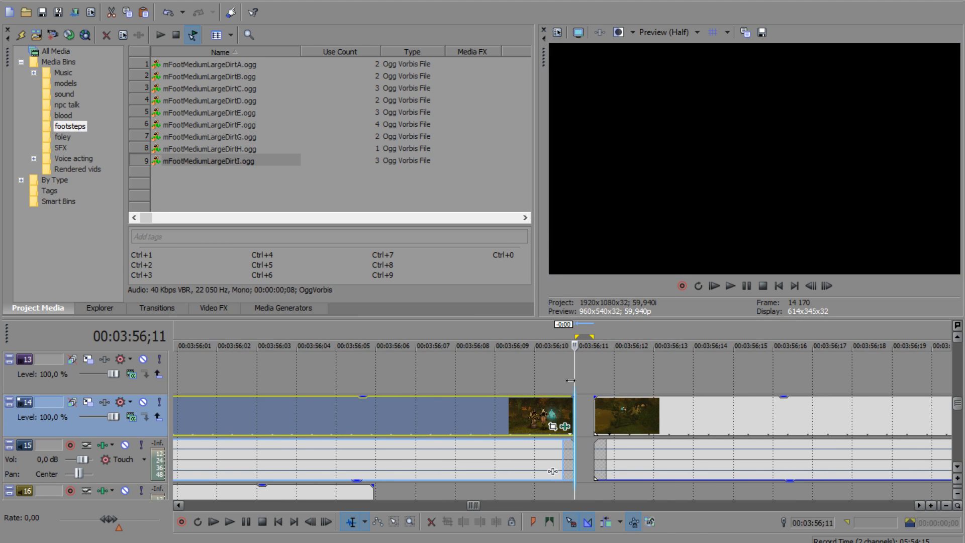
pyautogui.moveTo(575, 381); pyautogui.dragTo(582, 417)
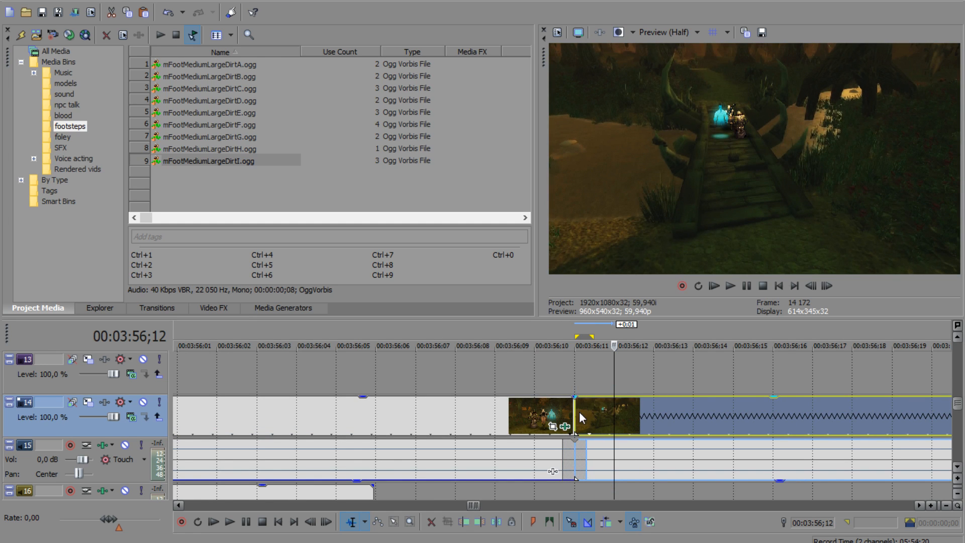
# Step: Close the remaining gap in the track 15 ambience at the cut by extending the earlier clip to meet the next one
pyautogui.click(563, 385)
pyautogui.scroll(-3, 562, 385)
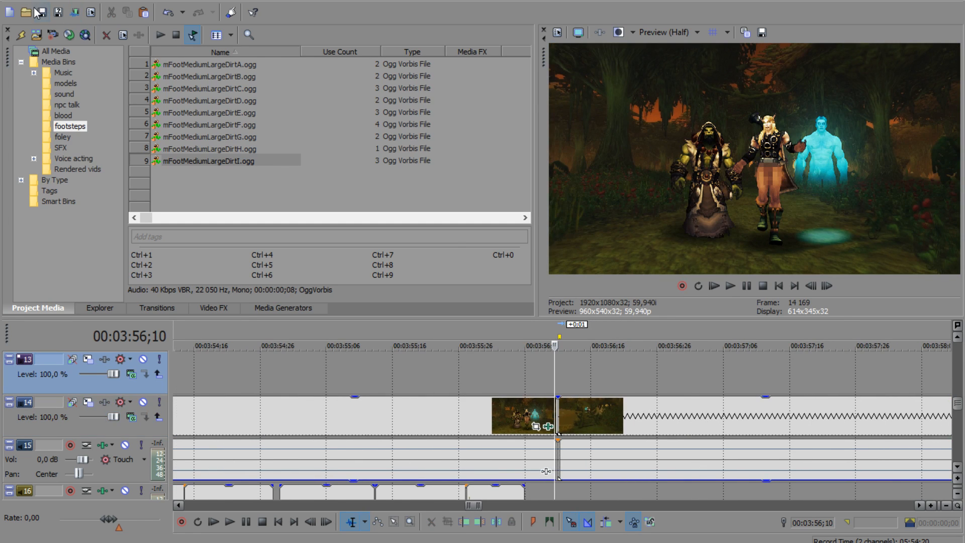
pyautogui.click(515, 377)
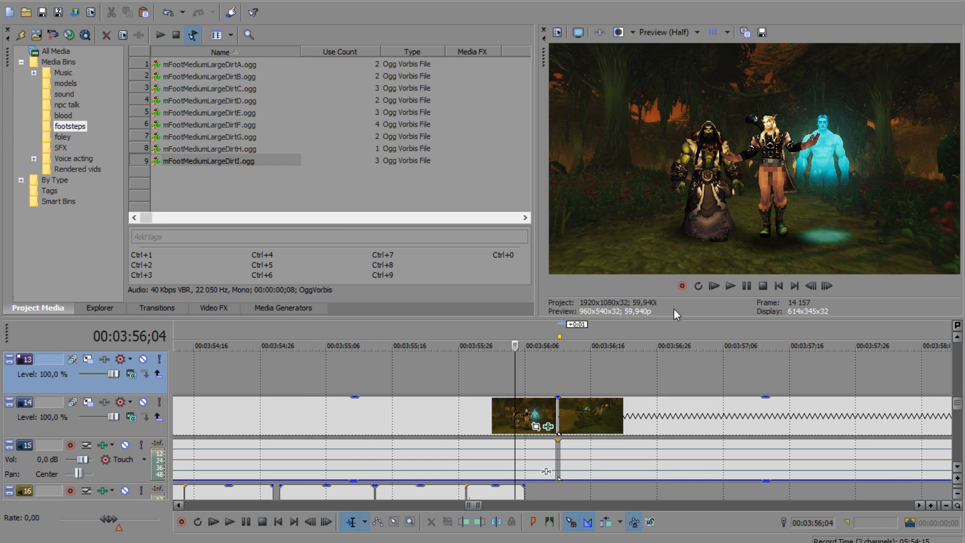
pyautogui.click(557, 454)
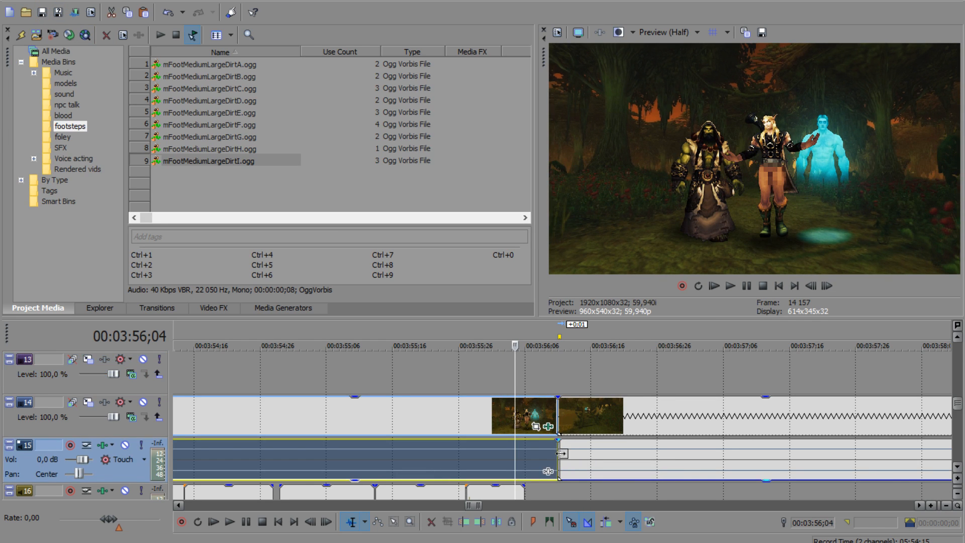
# Step: Play across the shot change near 00:03:56;11 to check the joined video and ambience
pyautogui.click(560, 454)
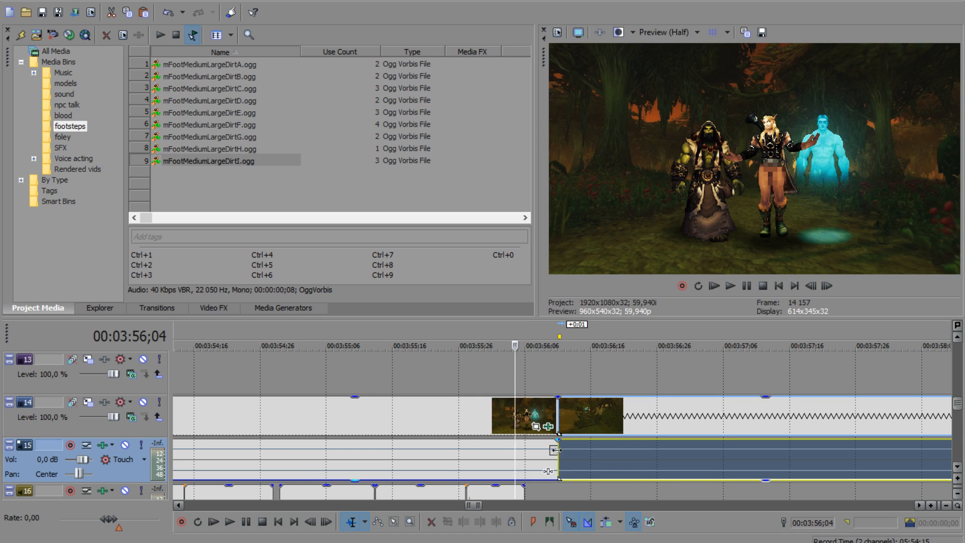
pyautogui.click(475, 380)
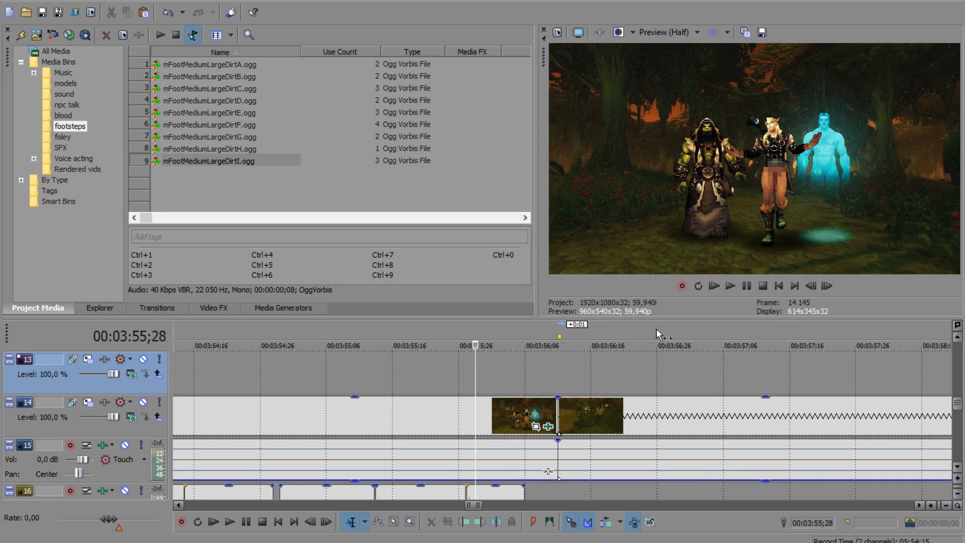
pyautogui.click(732, 287)
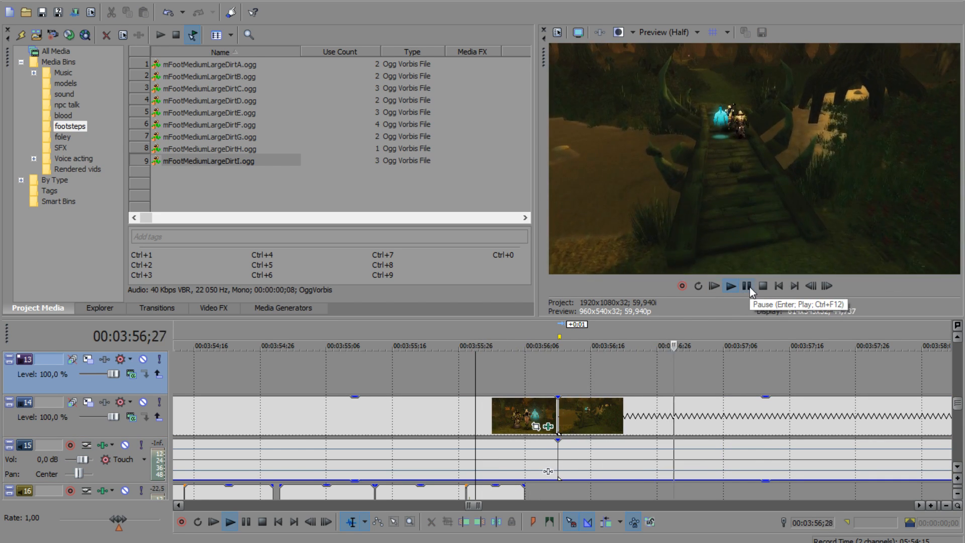
pyautogui.click(748, 287)
pyautogui.click(542, 377)
pyautogui.moveTo(541, 376); pyautogui.dragTo(567, 379)
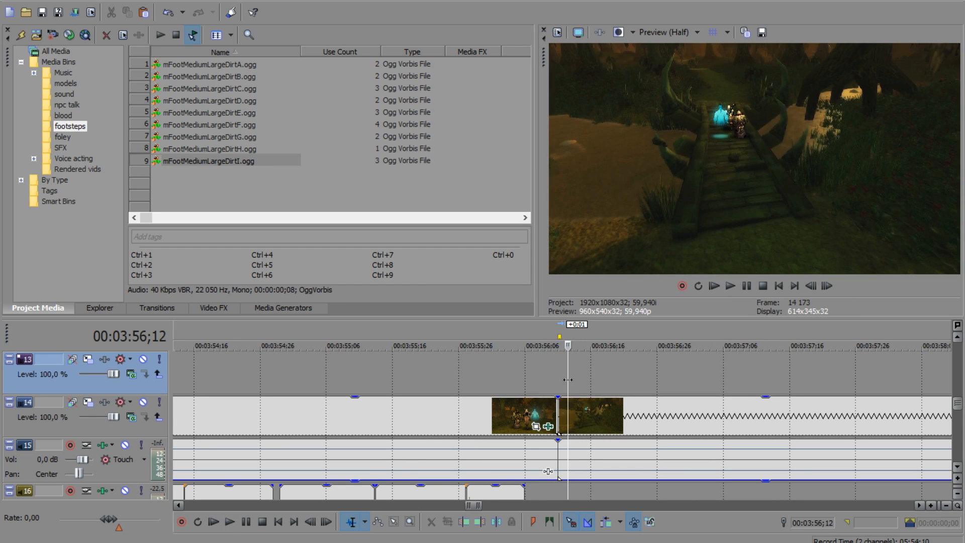
# Step: Check the bridge shot beyond the last footstep up to 00:03:57;08 and save the project
pyautogui.scroll(2, 589, 430)
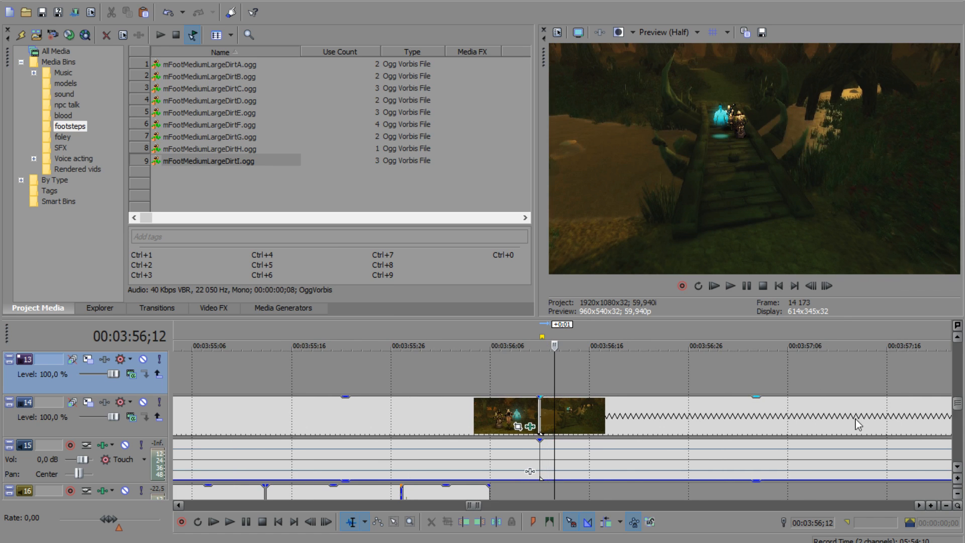
pyautogui.moveTo(957, 403); pyautogui.dragTo(958, 412)
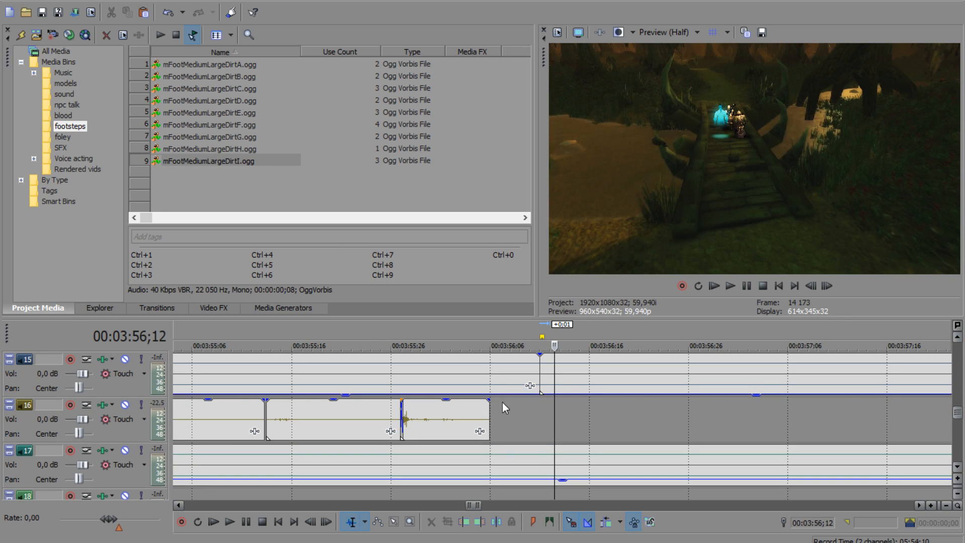
pyautogui.click(477, 409)
pyautogui.moveTo(476, 409); pyautogui.dragTo(808, 409)
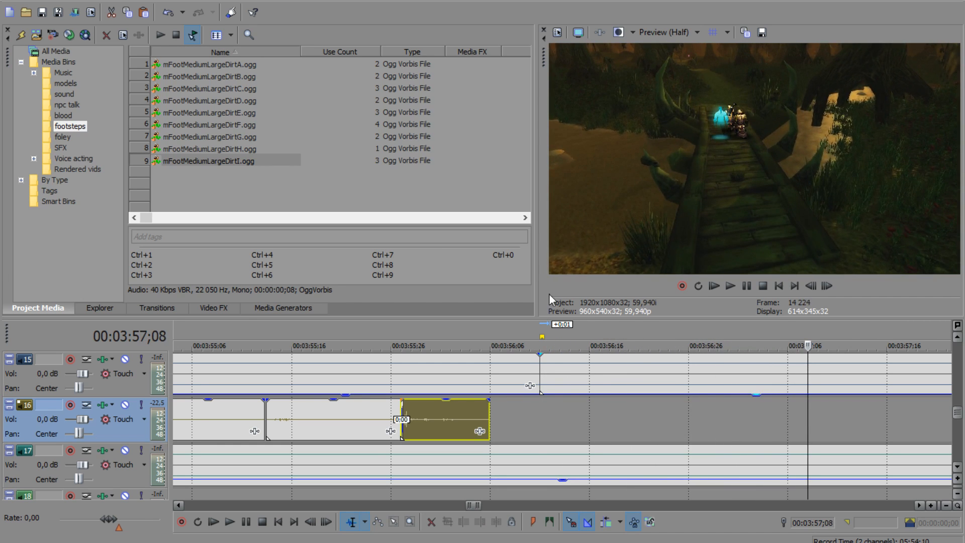
pyautogui.click(44, 13)
# Step: Copy the run of footstep clips before the shot change on track 16 and paste it at about 00:04:05;08
pyautogui.scroll(-8, 771, 395)
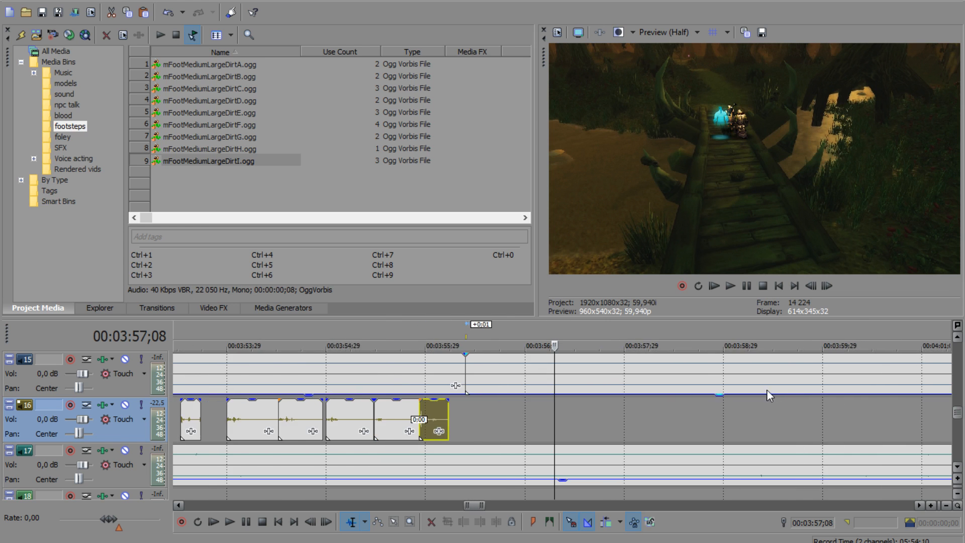
pyautogui.press('space')
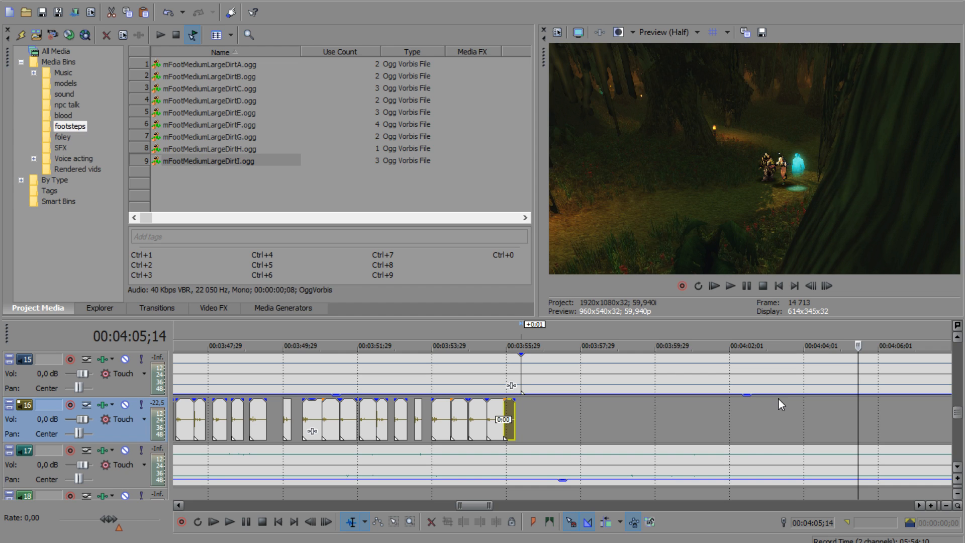
pyautogui.click(509, 418)
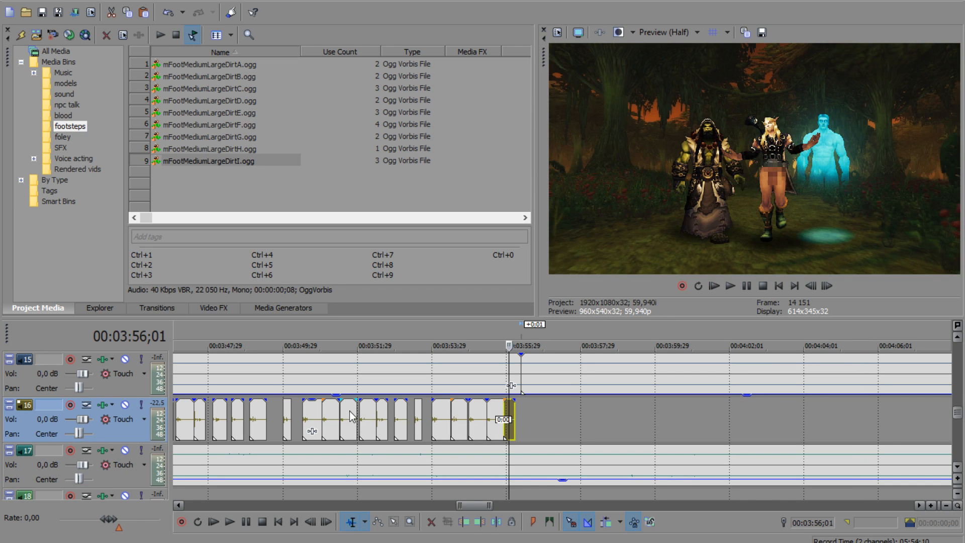
pyautogui.keyDown('shift'); pyautogui.click(352, 417); pyautogui.keyUp('shift')
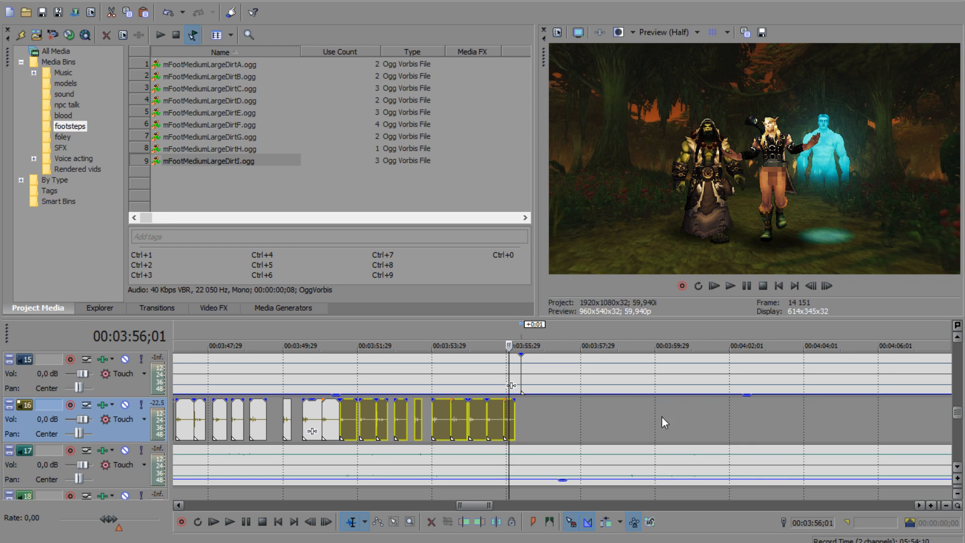
pyautogui.click(713, 420)
pyautogui.moveTo(713, 420); pyautogui.dragTo(849, 418)
pyautogui.hotkey('ctrl', 'v')
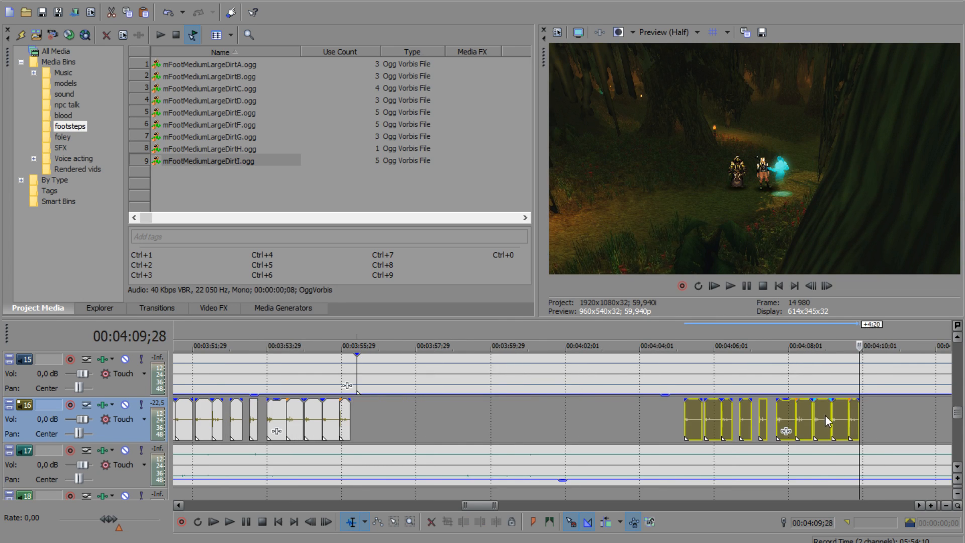
# Step: Lower the gain of all the pasted footstep clips and play them against the distant walking shot
pyautogui.moveTo(685, 406); pyautogui.dragTo(686, 431)
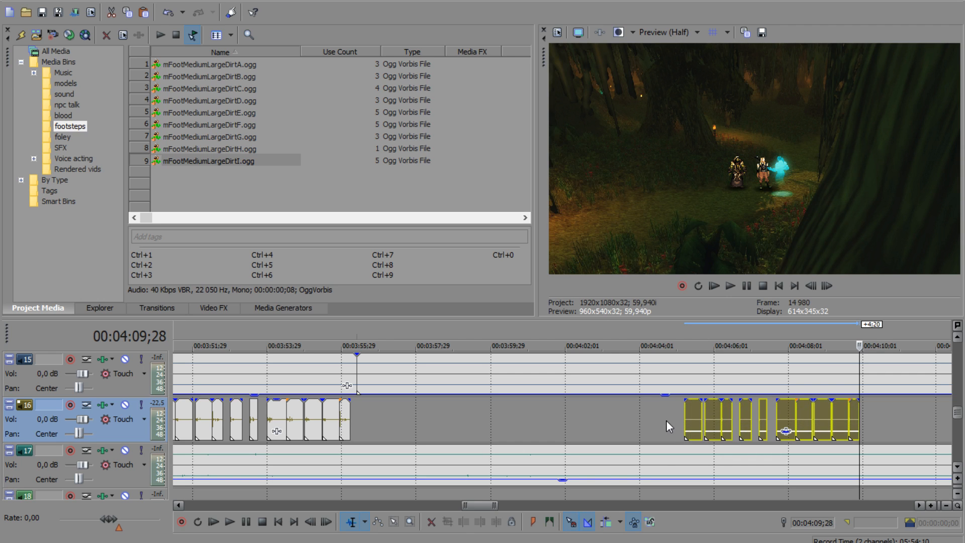
pyautogui.click(666, 423)
pyautogui.click(733, 285)
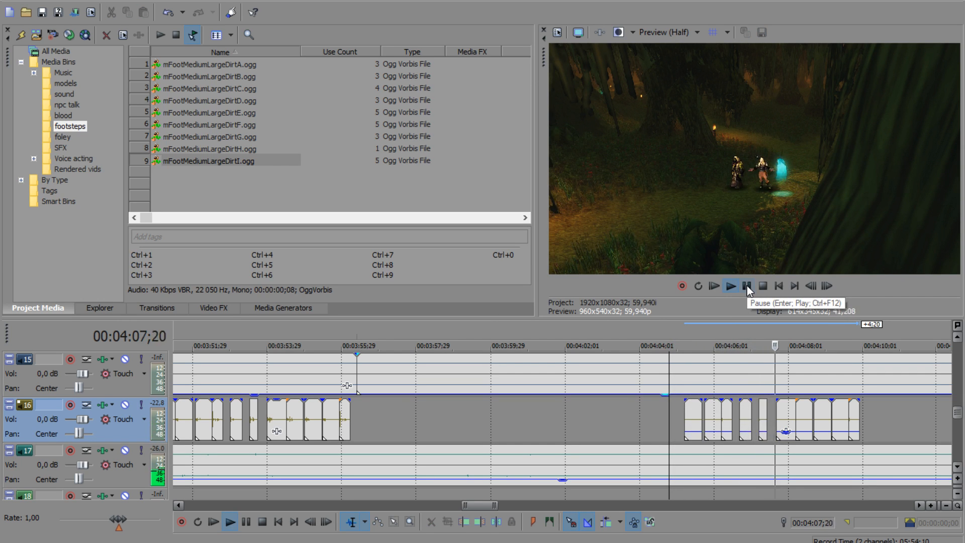
pyautogui.click(747, 286)
# Step: Delete the pasted footstep clips from about 00:04:07;20 onward on track 16
pyautogui.moveTo(780, 422); pyautogui.dragTo(847, 415)
pyautogui.press('Delete')
pyautogui.click(850, 417)
pyautogui.press('Delete')
# Step: Play back the remaining pasted footsteps from about 00:04:05 to check their timing and level against the dialogue
pyautogui.click(678, 410)
pyautogui.click(732, 288)
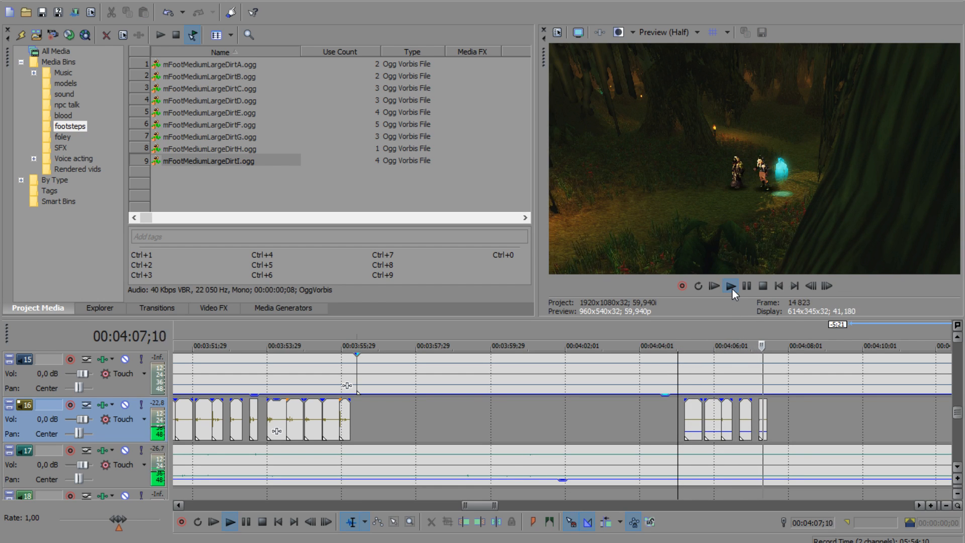
pyautogui.click(746, 285)
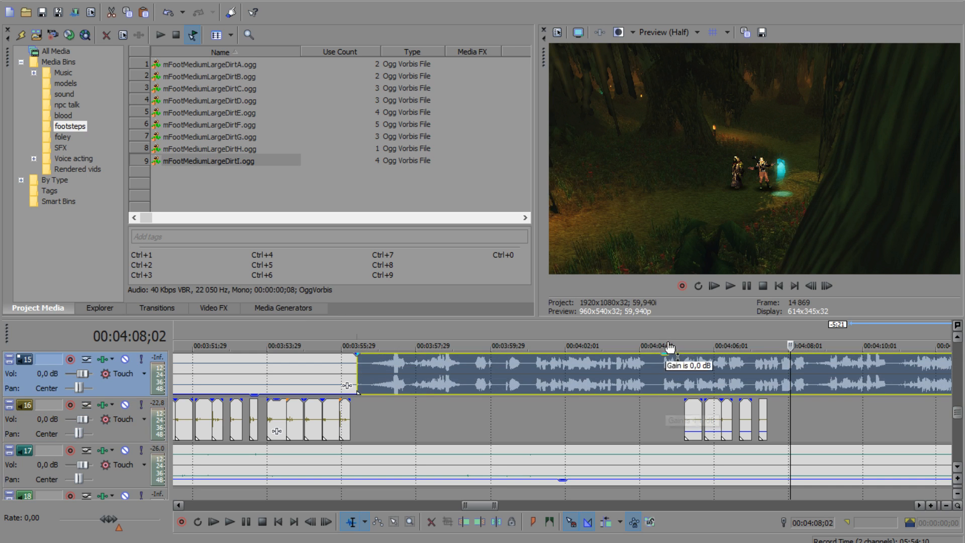
pyautogui.click(674, 401)
pyautogui.click(740, 288)
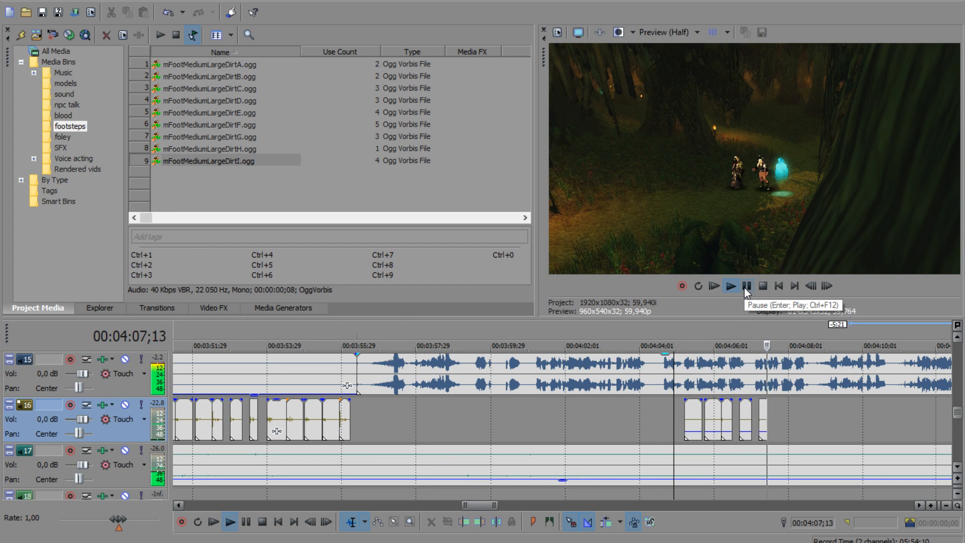
pyautogui.click(746, 287)
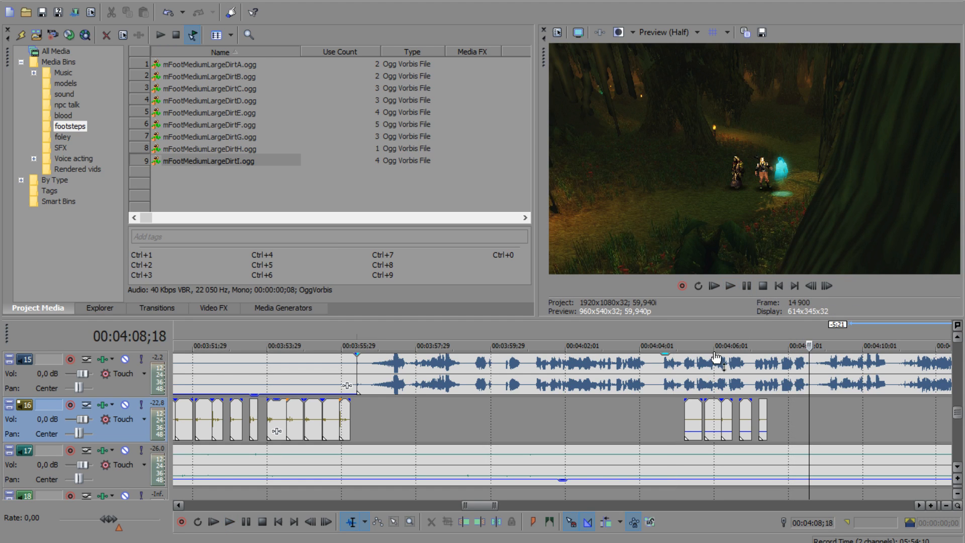
# Step: Save the project and return the playhead to the start of the forest walk at 00:03:44;28
pyautogui.click(716, 358)
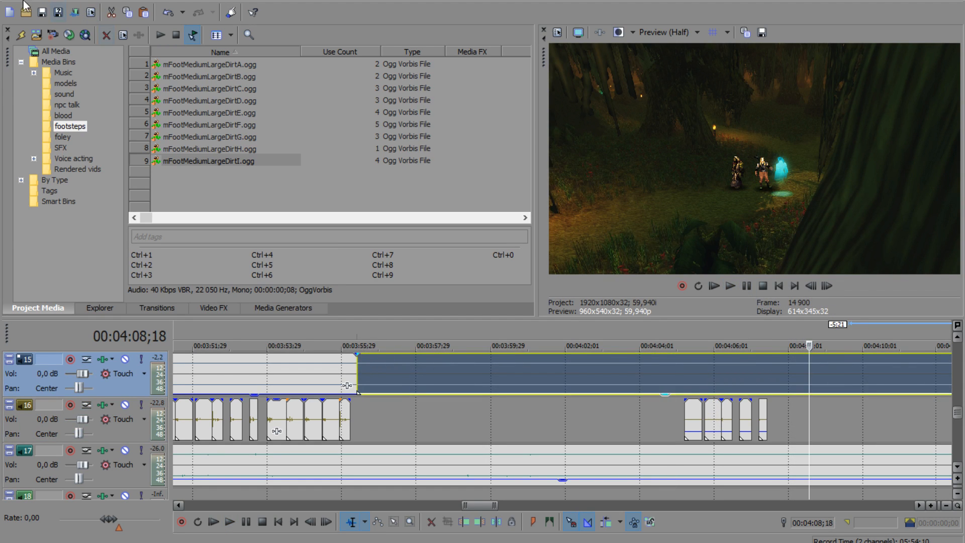
pyautogui.click(41, 13)
pyautogui.click(784, 410)
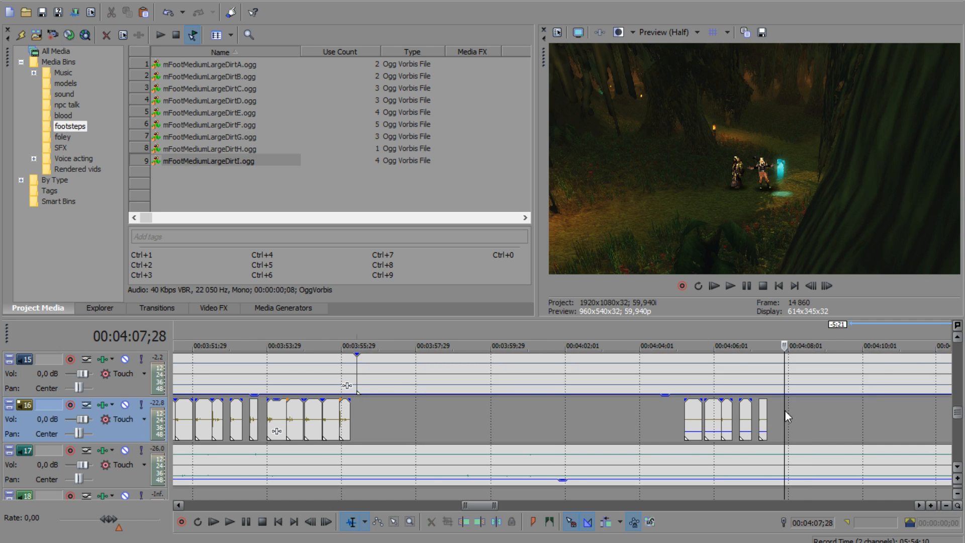
pyautogui.scroll(-4, 747, 421)
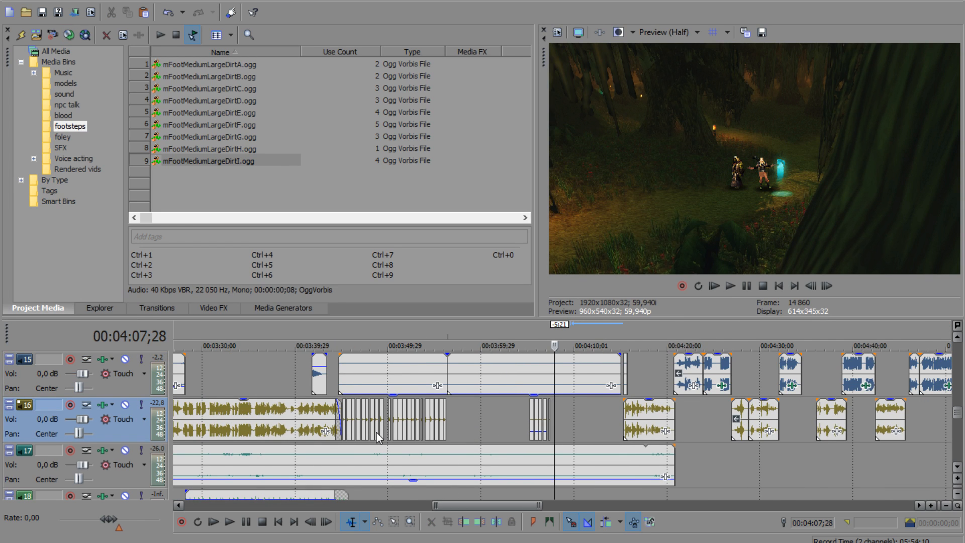
pyautogui.click(344, 454)
pyautogui.scroll(4, 437, 475)
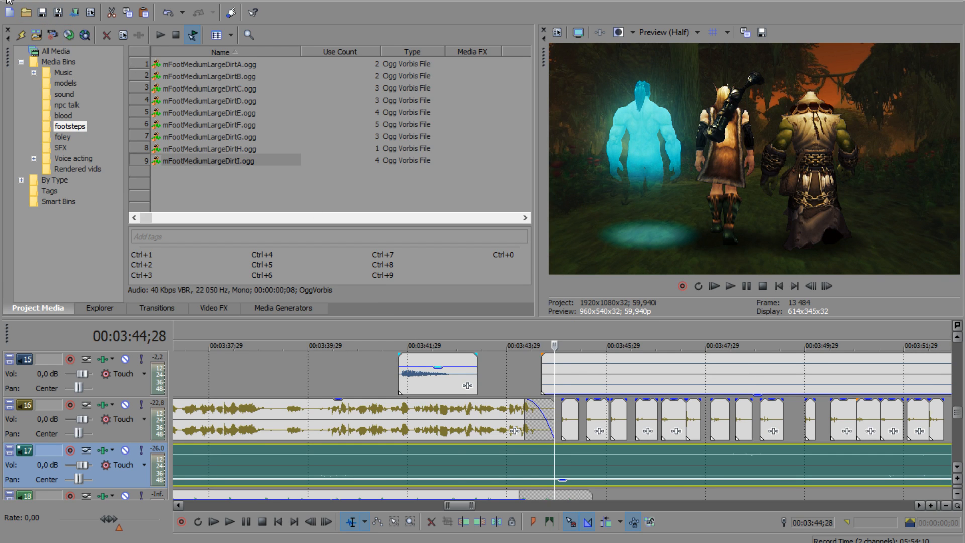
# Step: Start a media import into the foley bin, search the Sound folder for "*foley" and open the FoleySounds folder
pyautogui.click(62, 137)
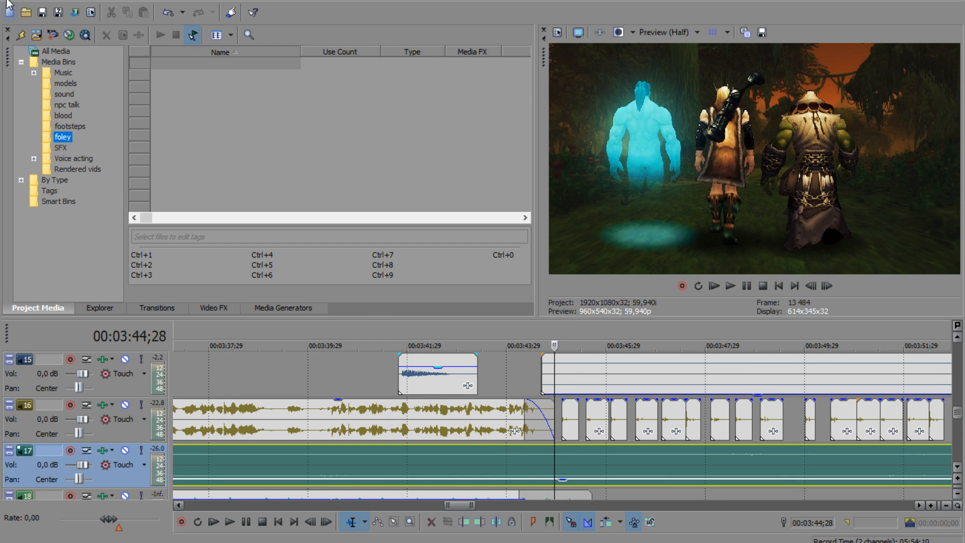
pyautogui.click(7, 2)
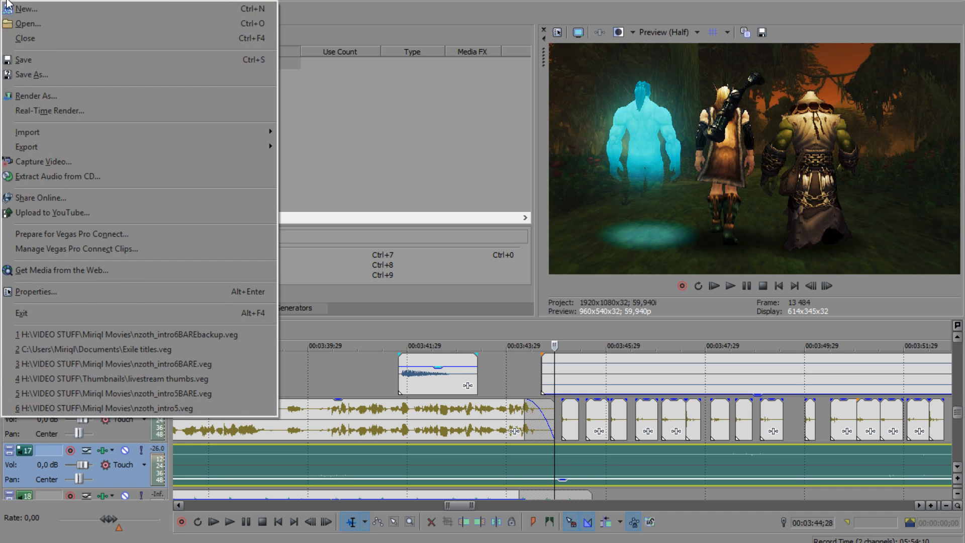
pyautogui.moveTo(231, 133)
pyautogui.click(304, 132)
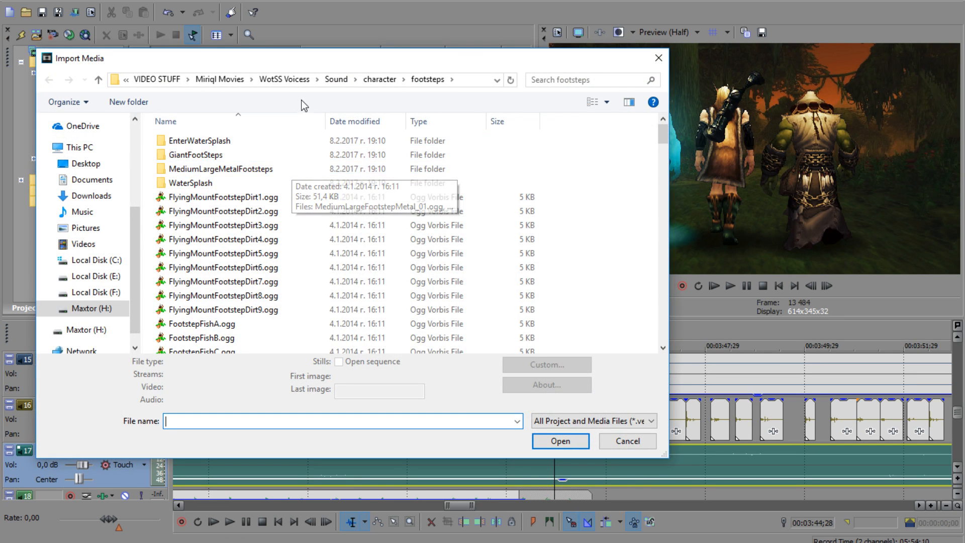
pyautogui.click(336, 79)
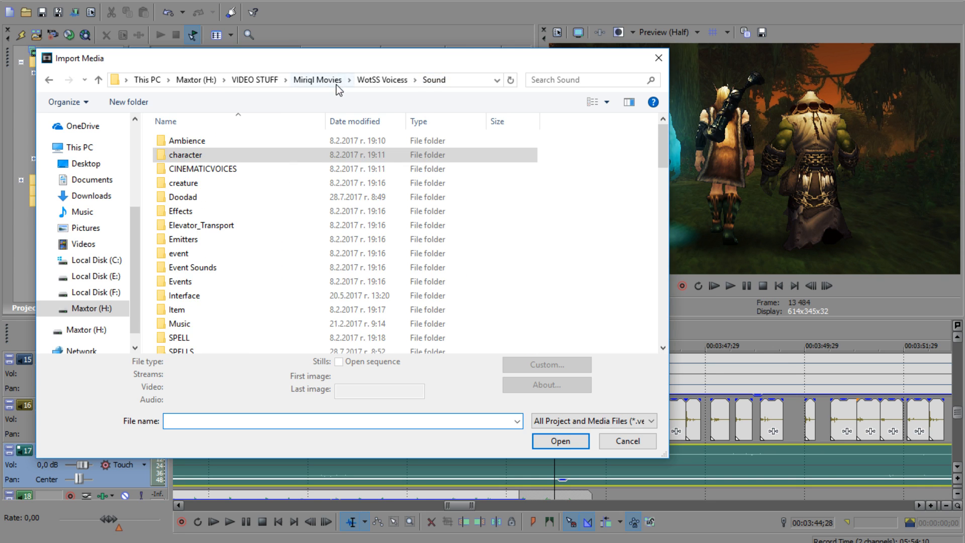
pyautogui.click(584, 82)
pyautogui.write('*')
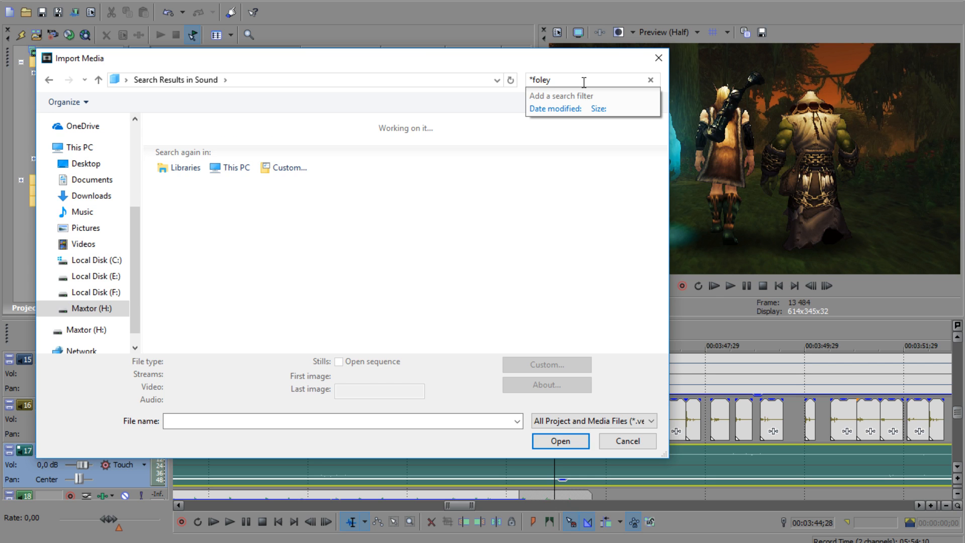
pyautogui.doubleClick(271, 136)
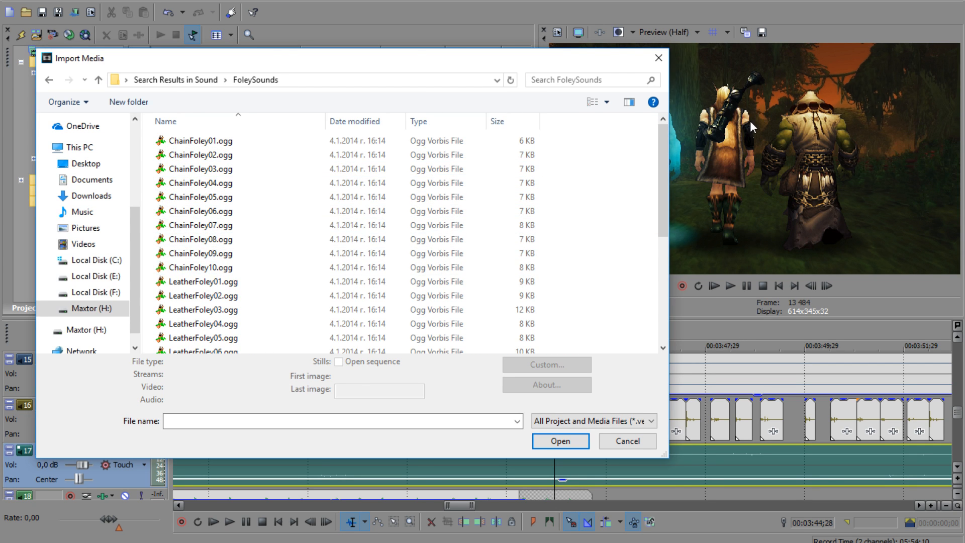
# Step: Import LeatherFoley01.ogg through LeatherFoley10.ogg into the foley bin
pyautogui.click(236, 282)
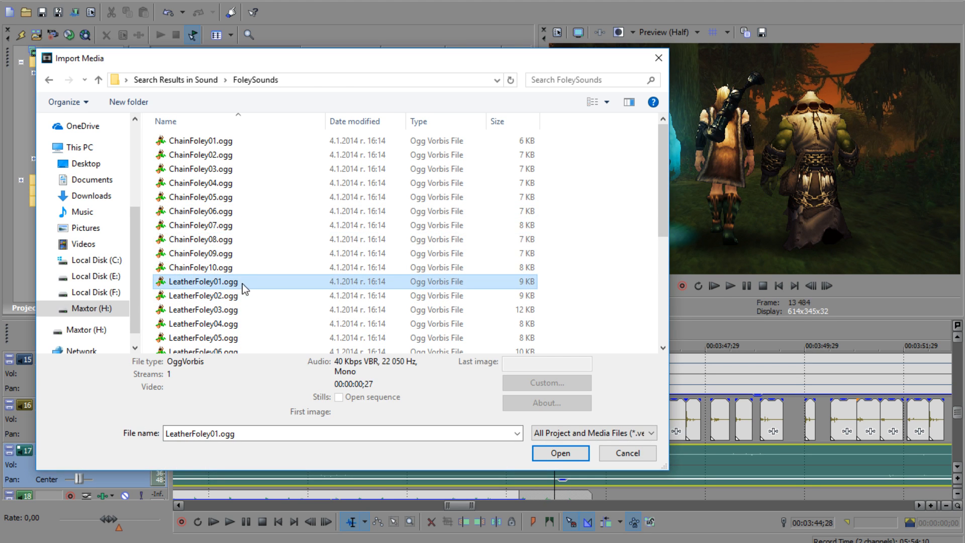
pyautogui.scroll(-2, 241, 297)
pyautogui.keyDown('shift'); pyautogui.click(234, 335); pyautogui.keyUp('shift')
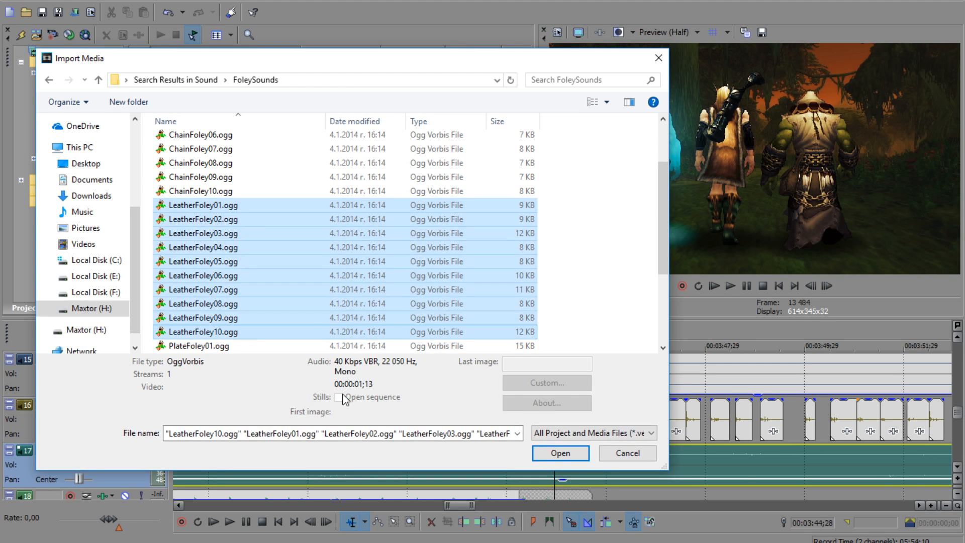
pyautogui.click(560, 453)
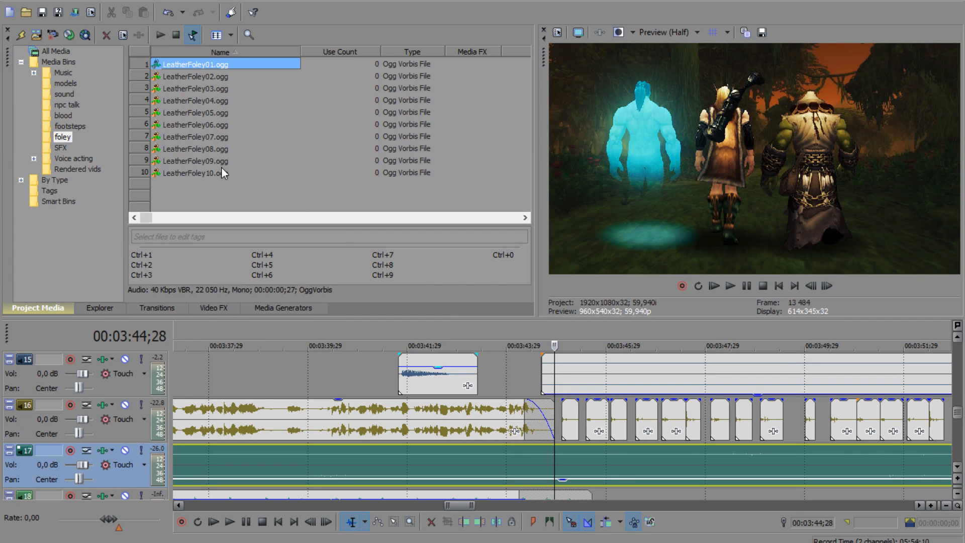
# Step: Audition leather foley sounds and place LeatherFoley08.ogg, LeatherFoley09.ogg and LeatherFoley06.ogg on track 18 at about 00:03:46;00, 00:03:47;03 and 00:03:48;06
pyautogui.click(215, 87)
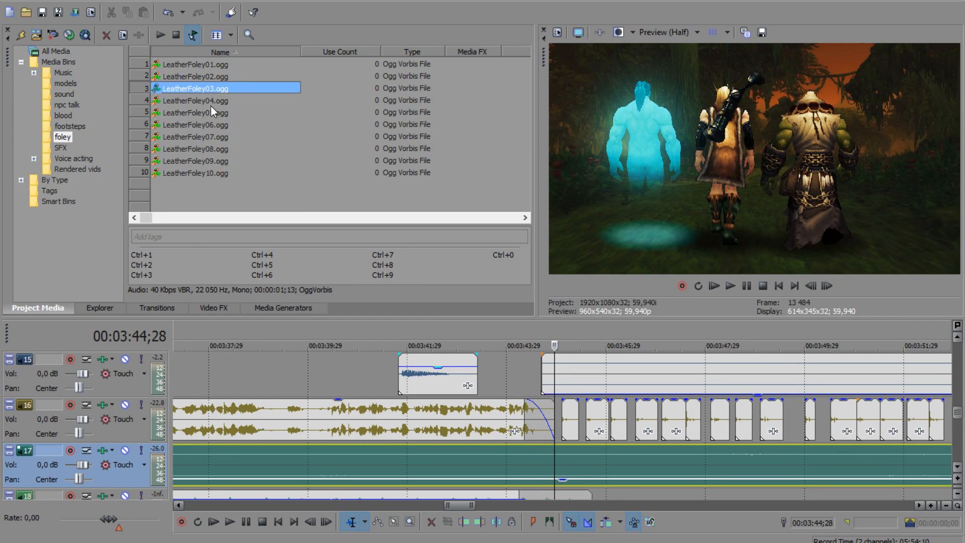
pyautogui.click(211, 147)
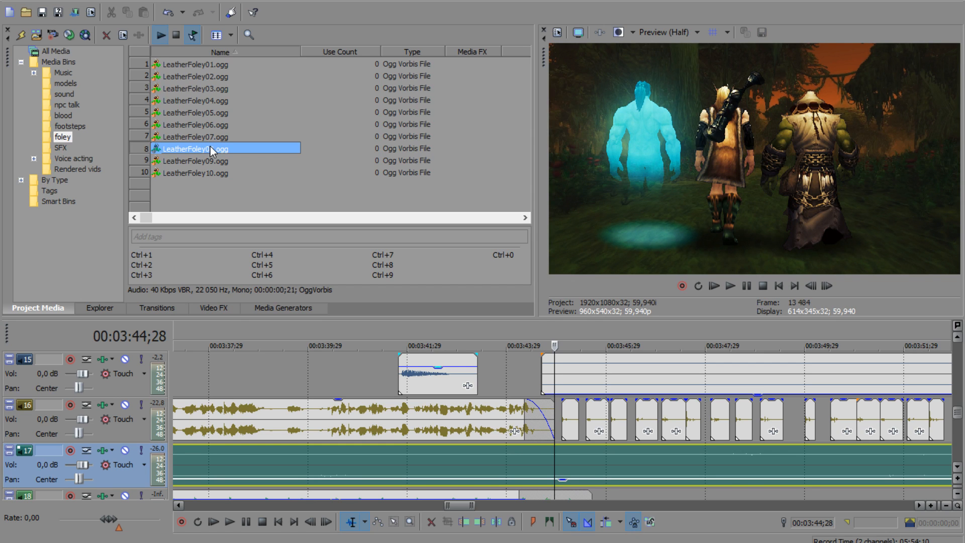
pyautogui.click(957, 467)
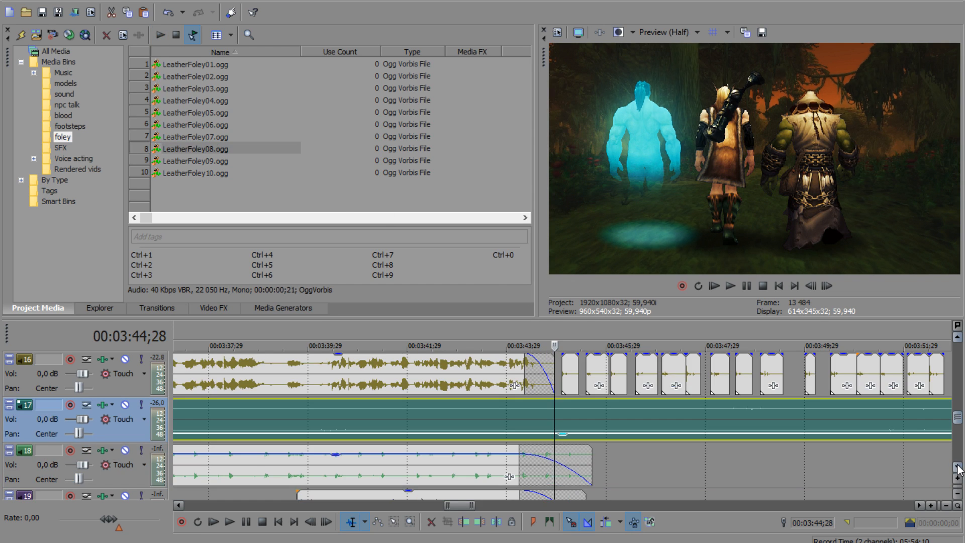
pyautogui.moveTo(206, 147); pyautogui.dragTo(611, 480)
pyautogui.moveTo(232, 161); pyautogui.dragTo(664, 478)
pyautogui.moveTo(236, 124); pyautogui.dragTo(720, 478)
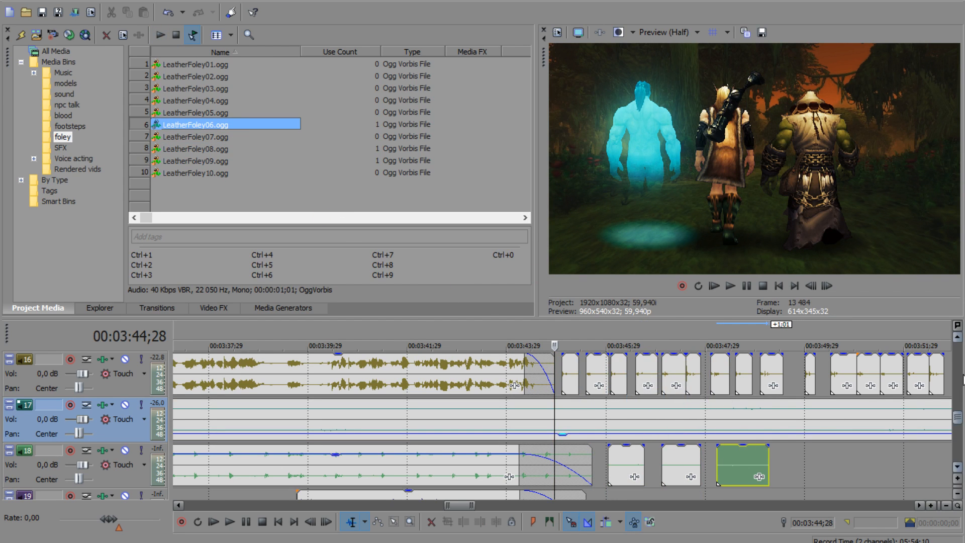
# Step: Play back the start of the forest walk to check the leather foley against the dialogue on track 15
pyautogui.click(957, 341)
pyautogui.moveTo(714, 395); pyautogui.dragTo(714, 341)
pyautogui.scroll(-1, 708, 423)
pyautogui.scroll(-1, 708, 422)
pyautogui.moveTo(808, 395); pyautogui.dragTo(810, 342)
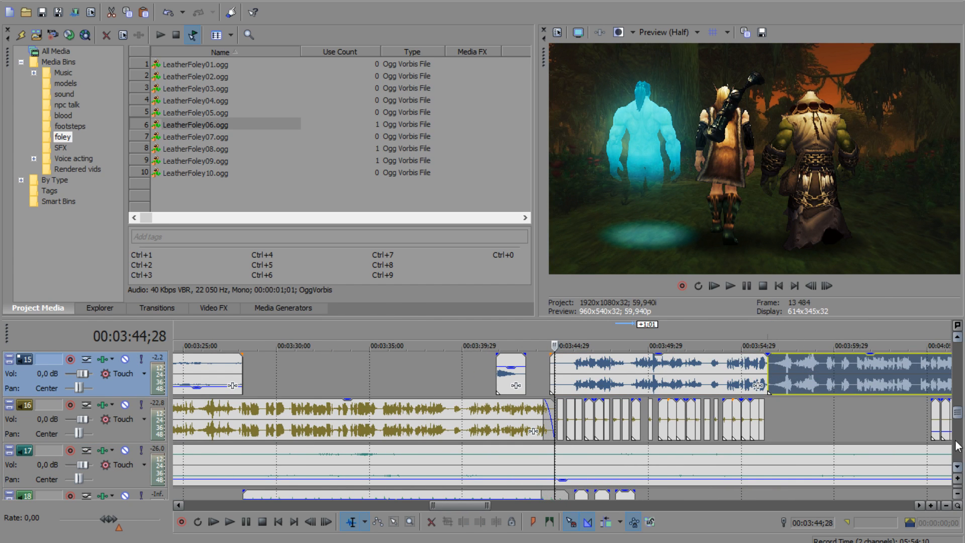
pyautogui.click(958, 468)
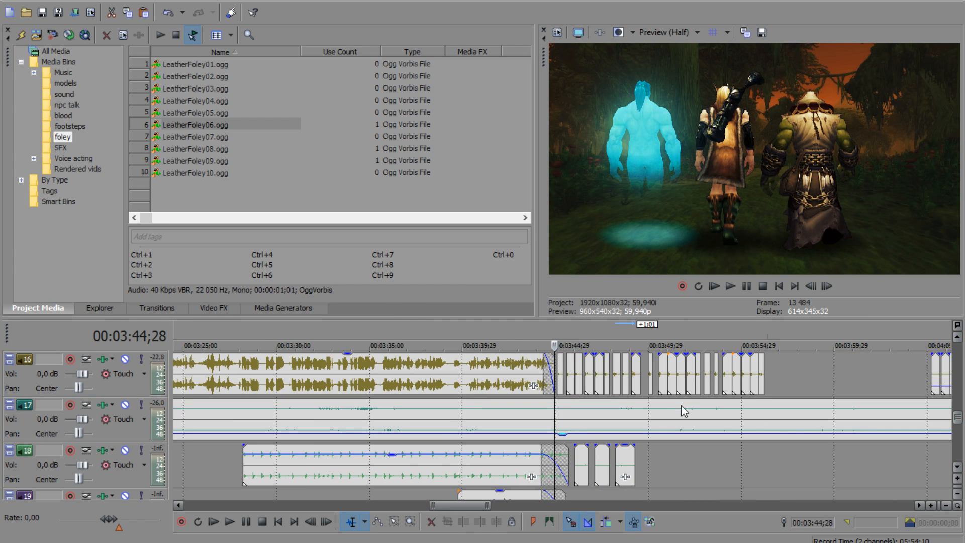
pyautogui.click(958, 338)
pyautogui.click(581, 392)
pyautogui.click(734, 285)
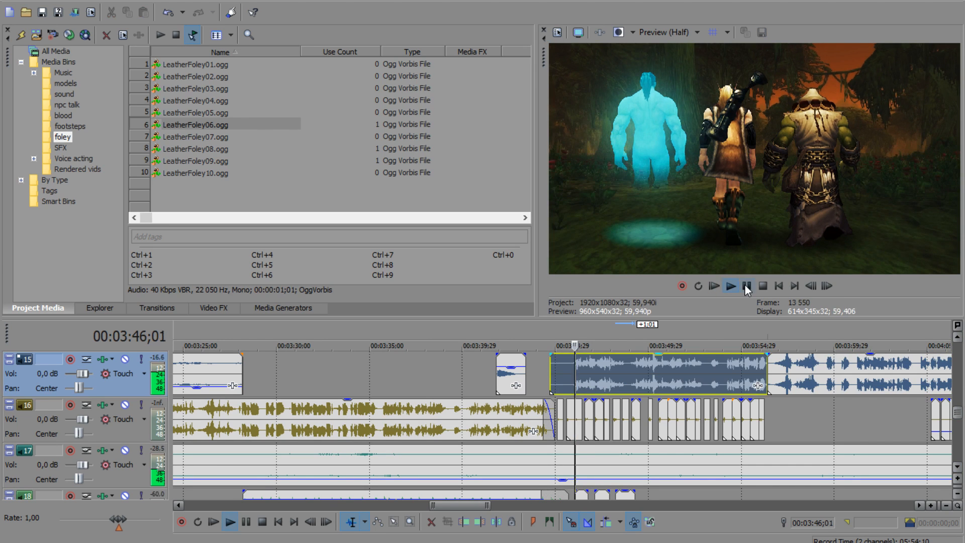
# Step: Move the three leather foley clips on track 18 to start at about 00:03:49;24 and play back the new placement
pyautogui.click(958, 467)
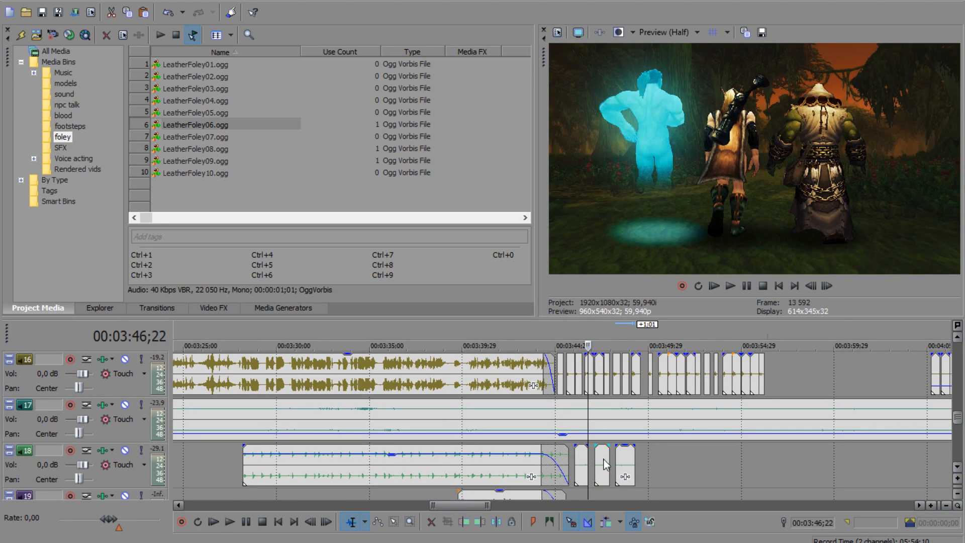
pyautogui.click(584, 458)
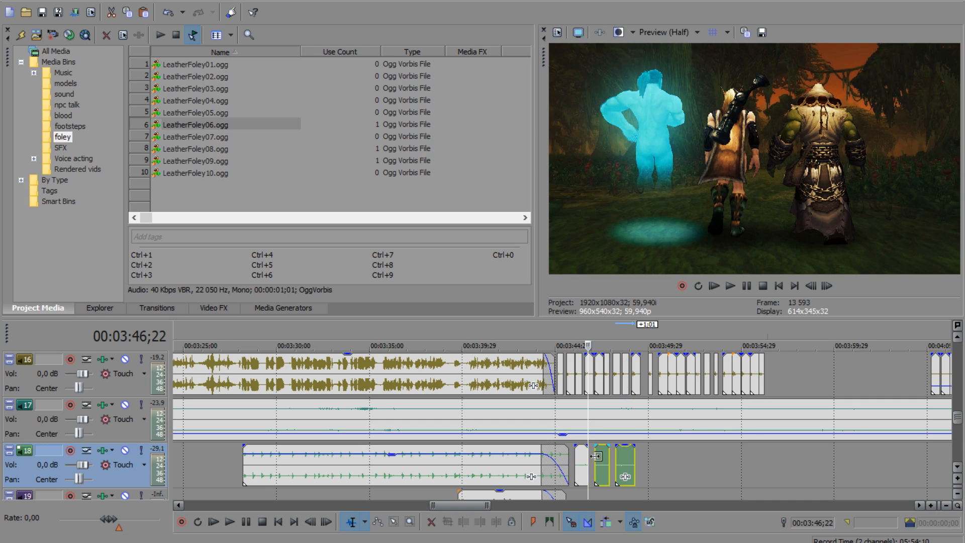
pyautogui.click(583, 457)
pyautogui.keyDown('shift'); pyautogui.click(622, 459); pyautogui.keyUp('shift')
pyautogui.moveTo(622, 459); pyautogui.dragTo(695, 459)
pyautogui.click(619, 450)
pyautogui.click(730, 286)
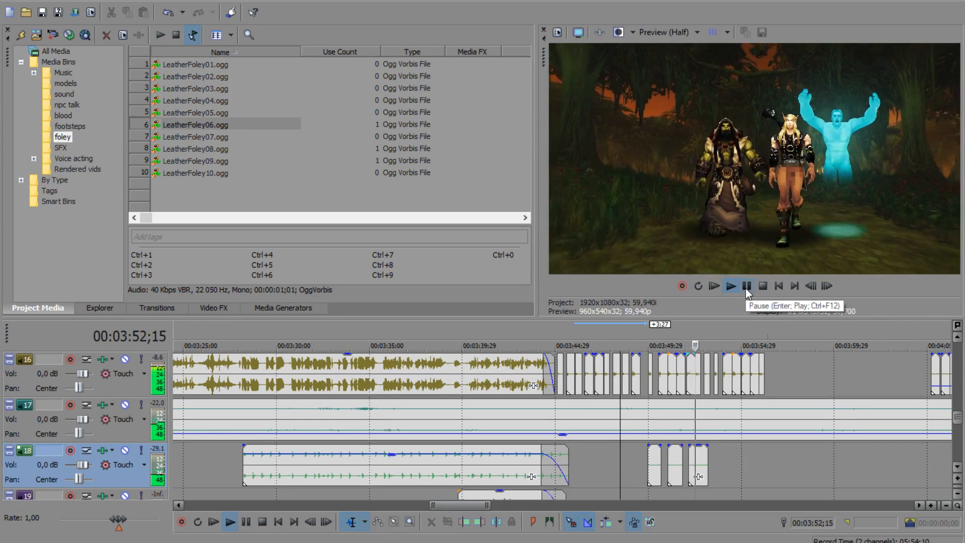
pyautogui.click(746, 288)
# Step: Move the three leather foley clips on track 18 to start at about 00:03:53 and play back that part of the walk
pyautogui.click(652, 457)
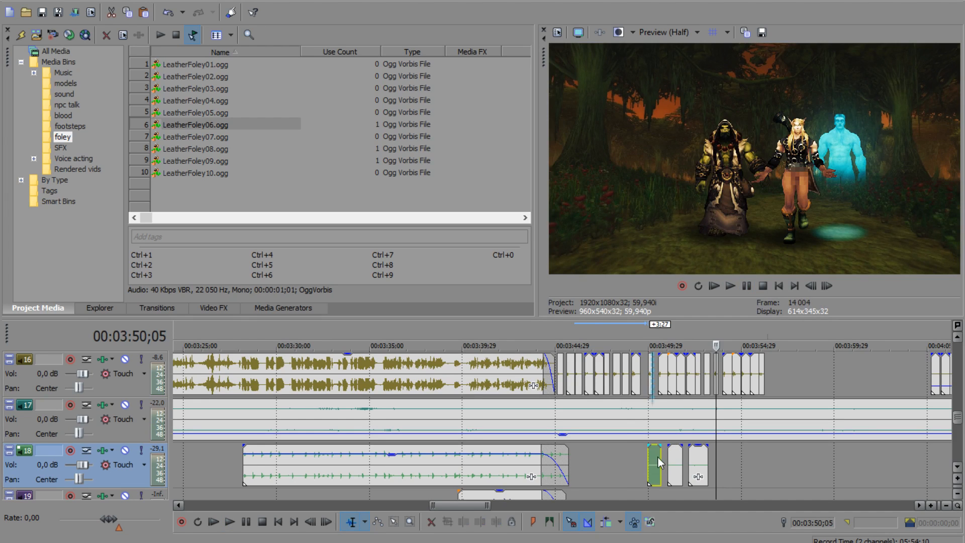
pyautogui.keyDown('shift'); pyautogui.click(703, 460); pyautogui.keyUp('shift')
pyautogui.moveTo(704, 460); pyautogui.dragTo(756, 458)
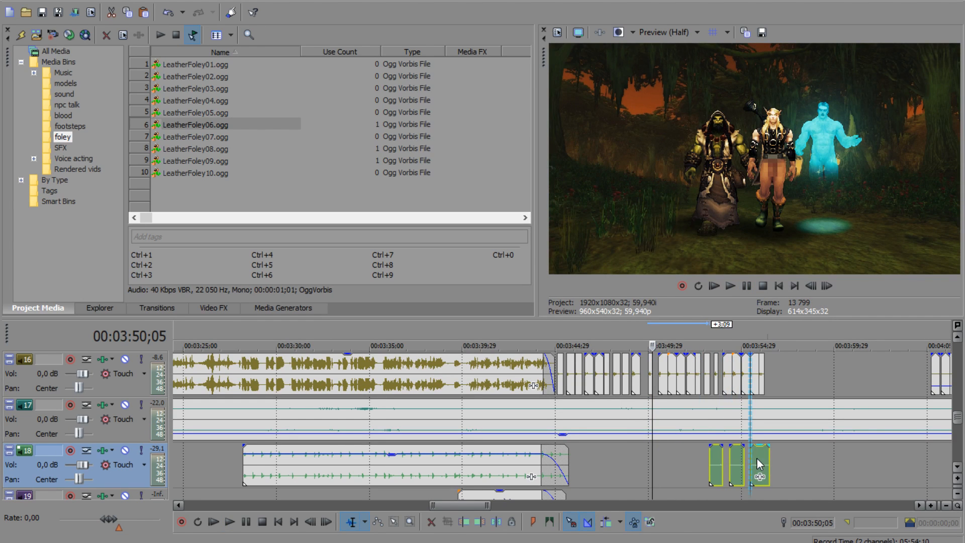
pyautogui.click(703, 460)
pyautogui.click(735, 285)
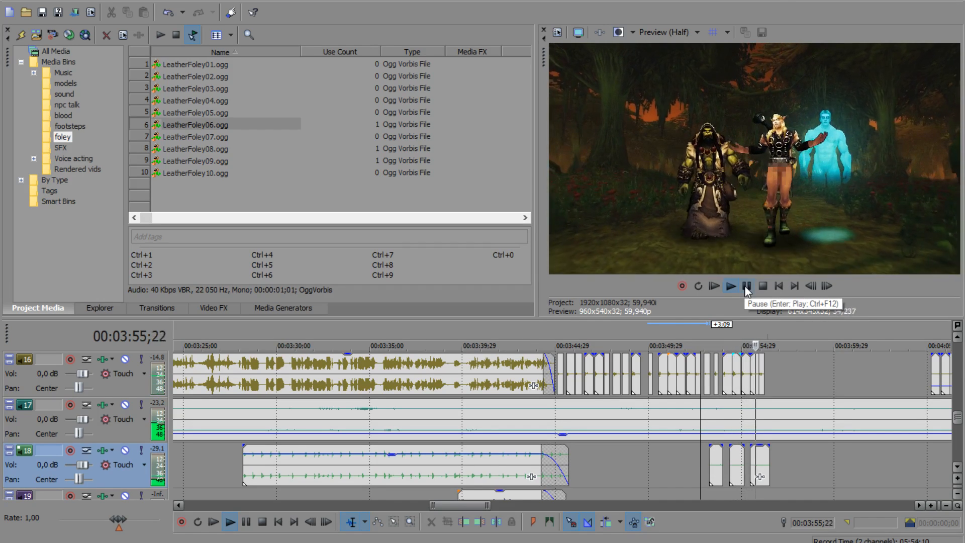
pyautogui.click(745, 286)
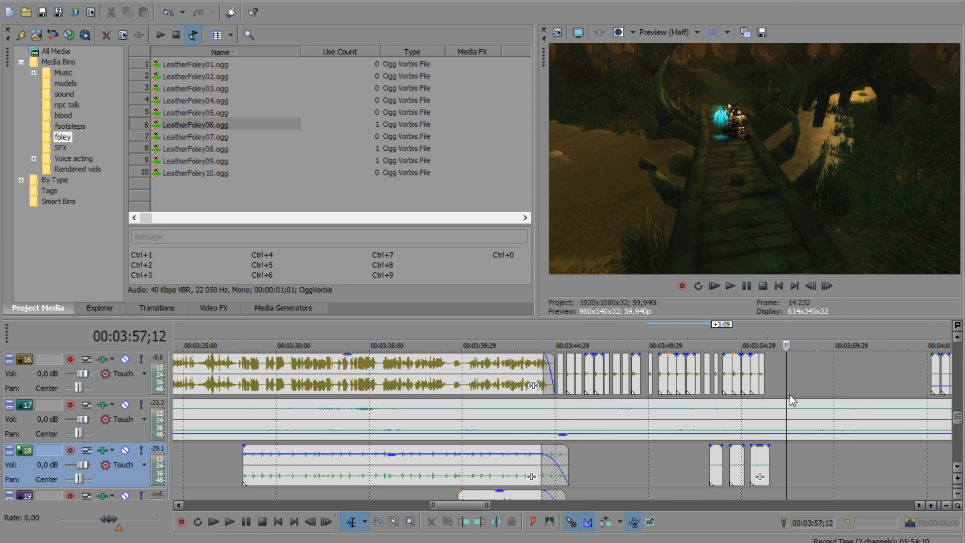
# Step: Check the distant-shot footsteps at 00:04:05;07 on track 16, then return the playhead to 00:03:52;29
pyautogui.scroll(-3, 673, 403)
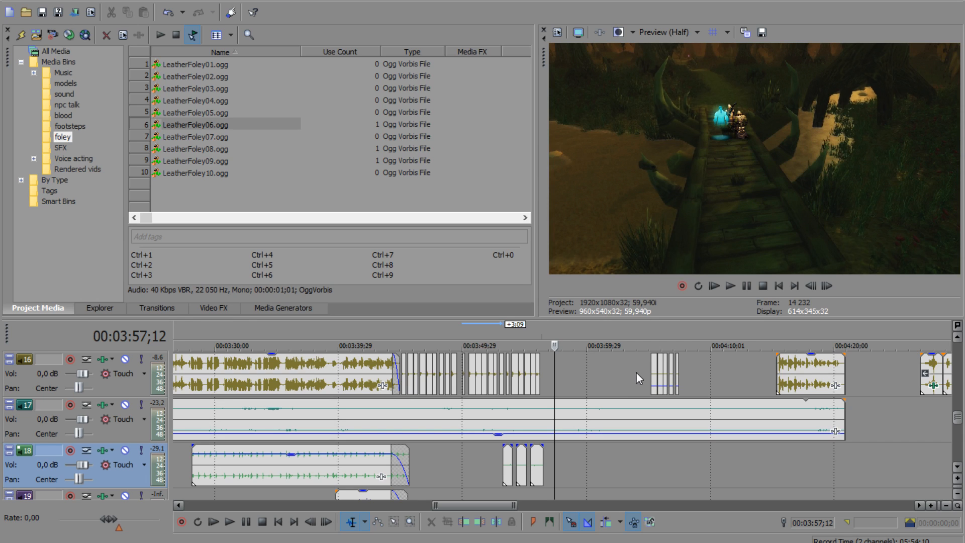
pyautogui.click(637, 373)
pyautogui.click(654, 372)
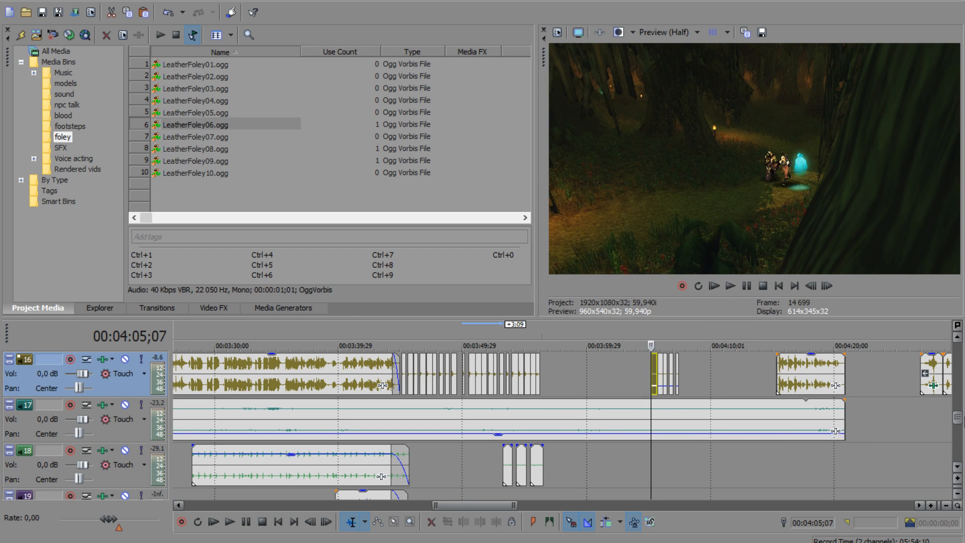
pyautogui.scroll(3, 662, 406)
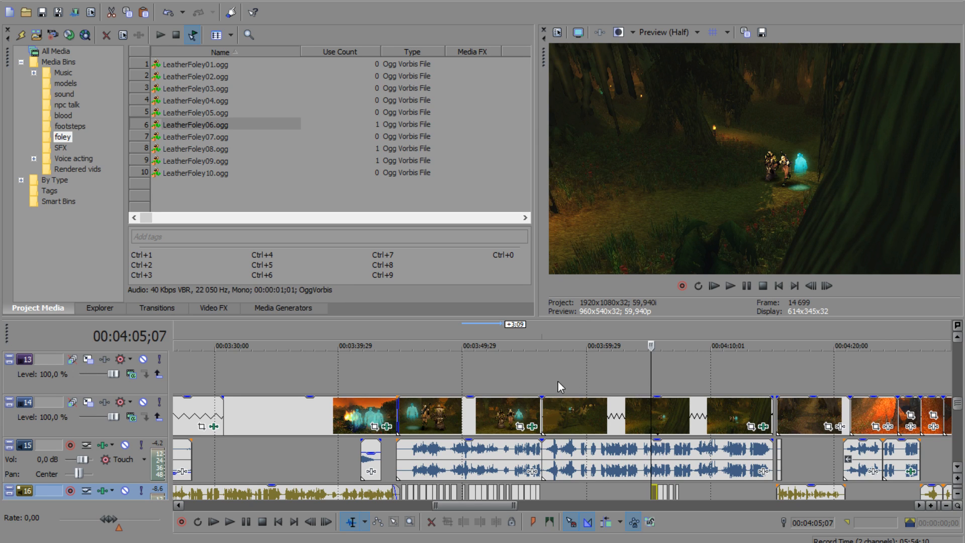
pyautogui.click(518, 377)
pyautogui.scroll(2, 556, 380)
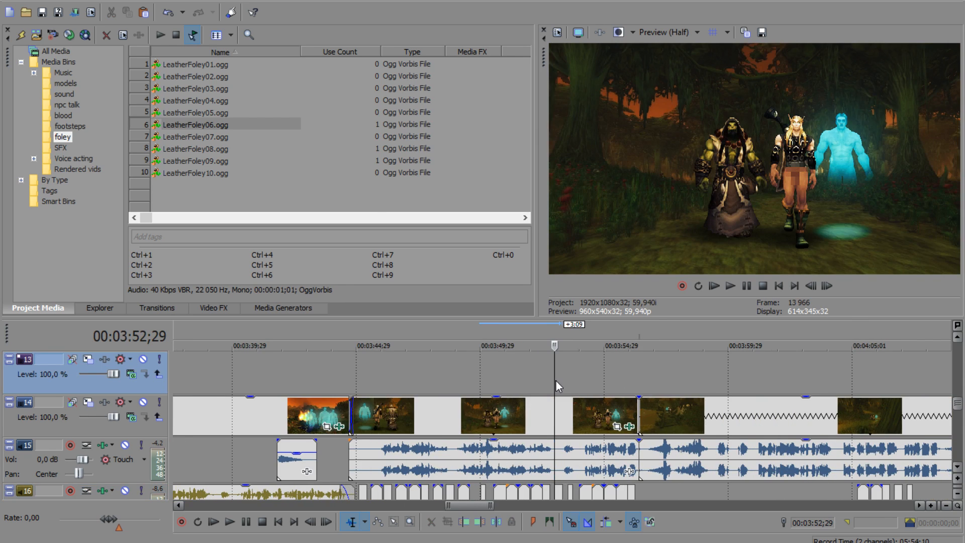
# Step: Open the Music bin and audition its three tracks, including ES_Quirky Orchestra 10, for the forest walk
pyautogui.click(65, 73)
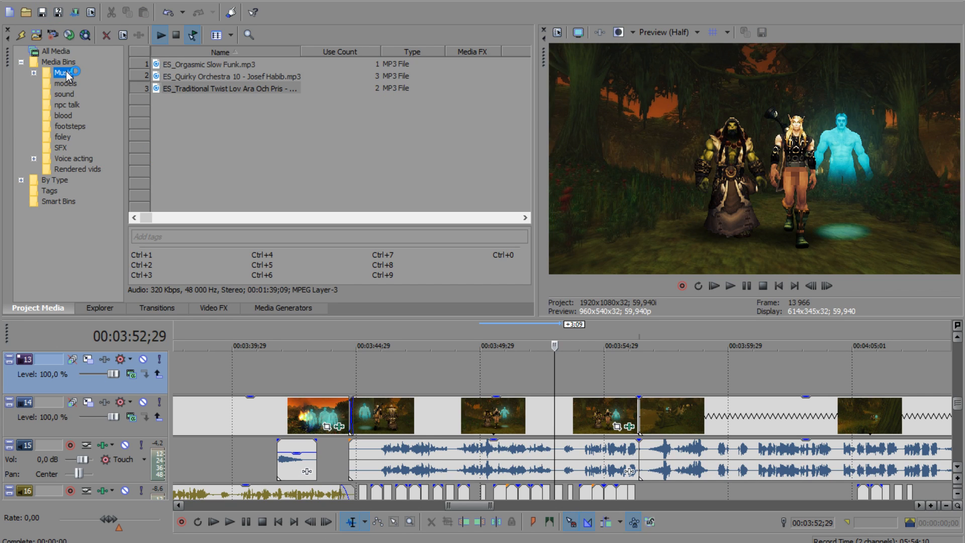
pyautogui.click(225, 128)
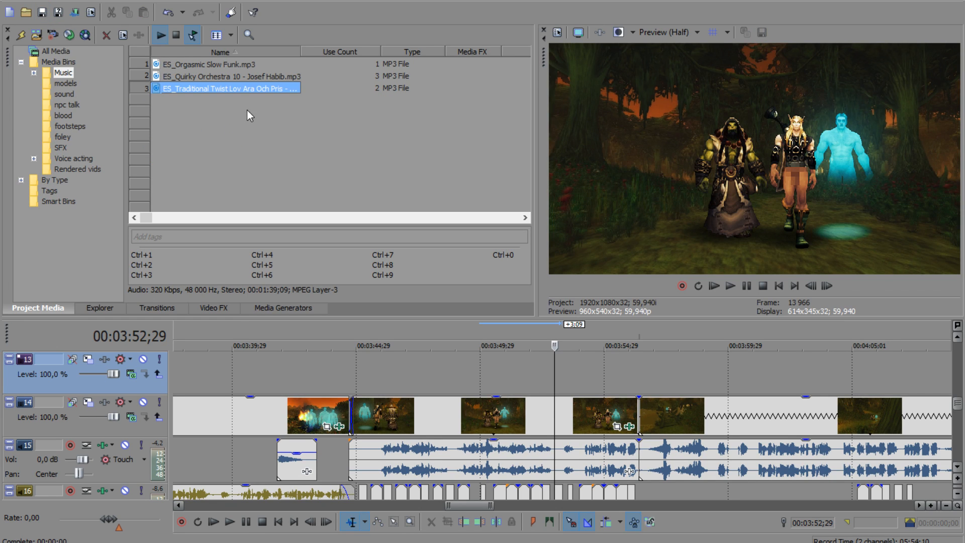
pyautogui.click(220, 65)
pyautogui.click(222, 77)
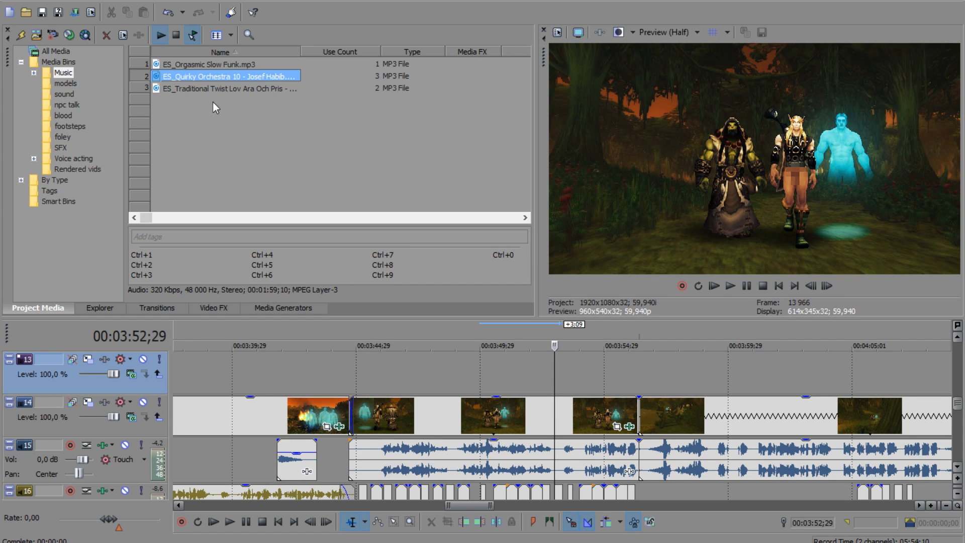
pyautogui.click(176, 35)
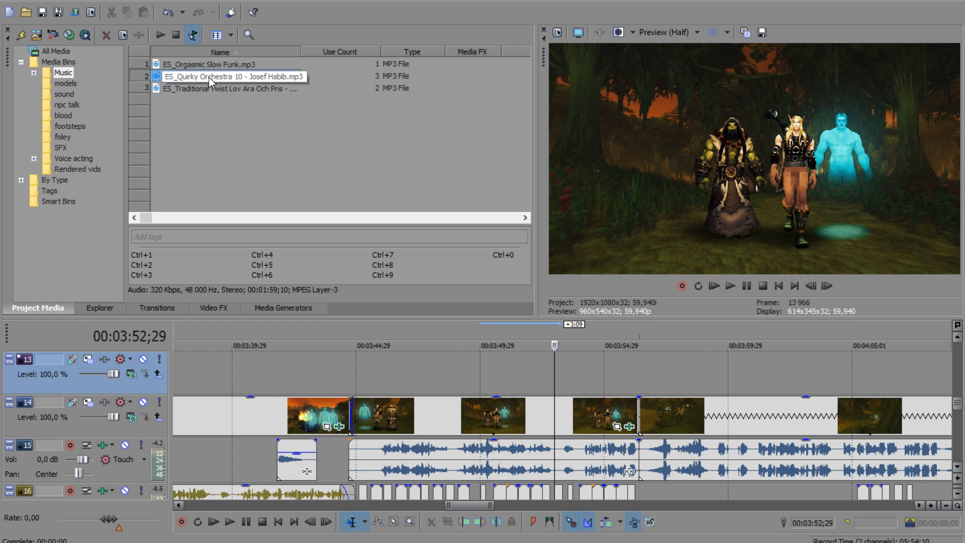
# Step: Place the ES_Quirky Orchestra 10 music on track 19 at about 00:03:46;00 and lower the clip's gain
pyautogui.moveTo(957, 406); pyautogui.dragTo(957, 432)
pyautogui.moveTo(301, 76)
pyautogui.mouseDown()
pyautogui.moveTo(436, 447)
pyautogui.moveTo(397, 460)
pyautogui.mouseUp()
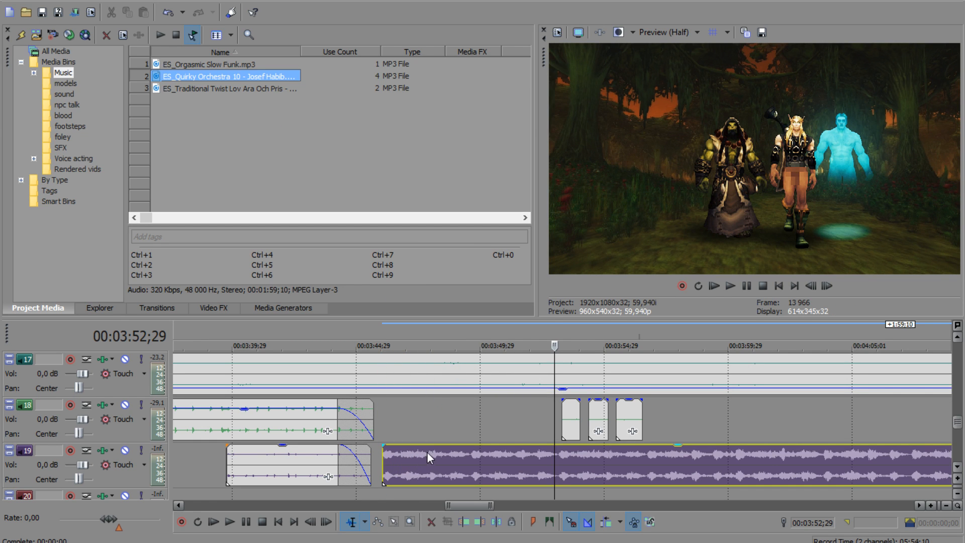
pyautogui.click(422, 460)
pyautogui.scroll(-5, 435, 462)
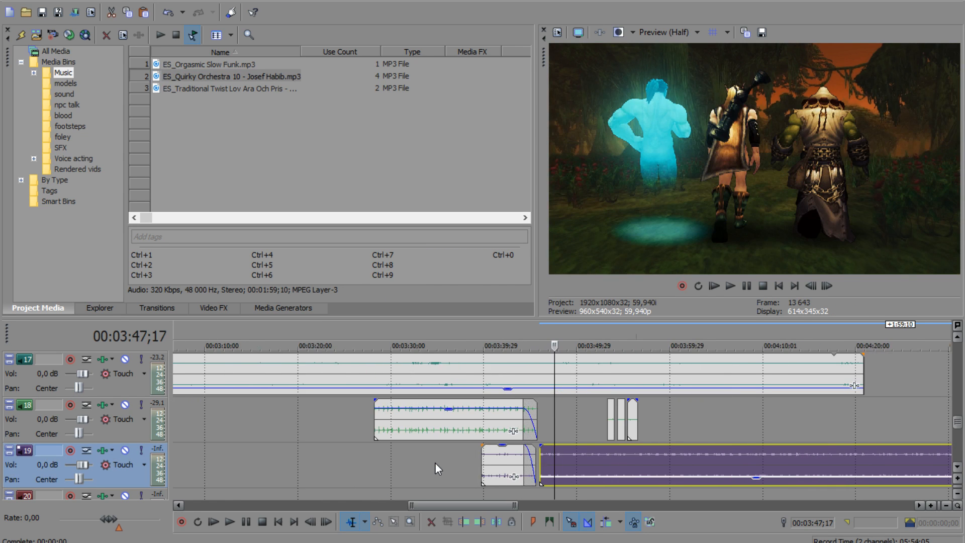
# Step: Inspect the properties and gain of the earlier Quirky Orchestra 10 clip on track 15 near 00:01:12;20 as a level reference
pyautogui.scroll(-3, 419, 463)
pyautogui.scroll(1, 418, 462)
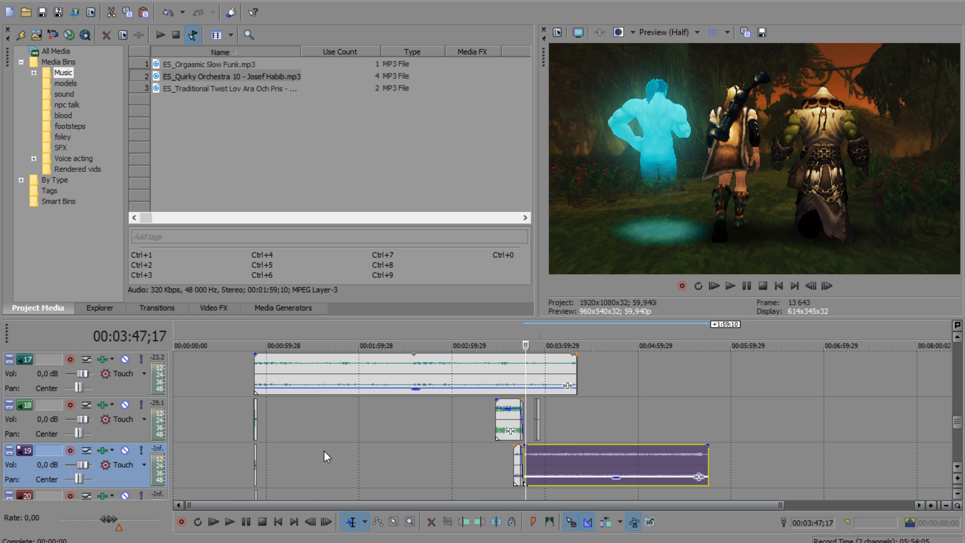
pyautogui.click(286, 435)
pyautogui.scroll(1, 367, 435)
pyautogui.scroll(1, 367, 434)
pyautogui.moveTo(958, 426)
pyautogui.mouseDown()
pyautogui.moveTo(959, 454)
pyautogui.moveTo(964, 404)
pyautogui.moveTo(964, 419)
pyautogui.mouseUp()
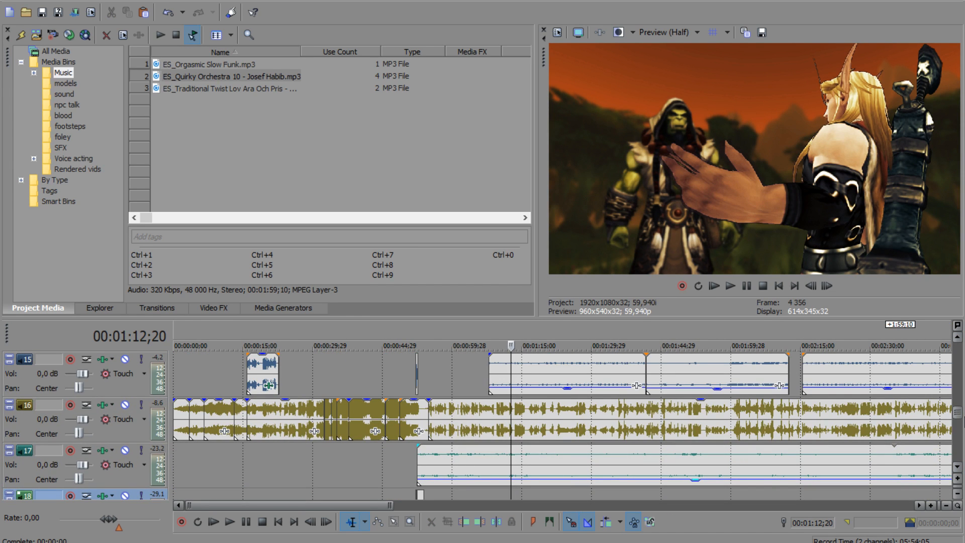
pyautogui.rightClick(598, 361)
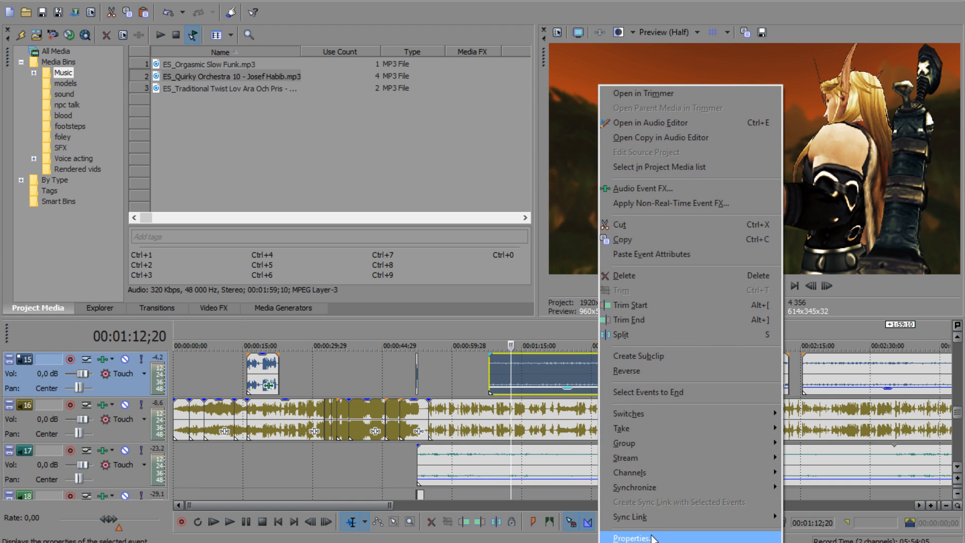
pyautogui.click(650, 537)
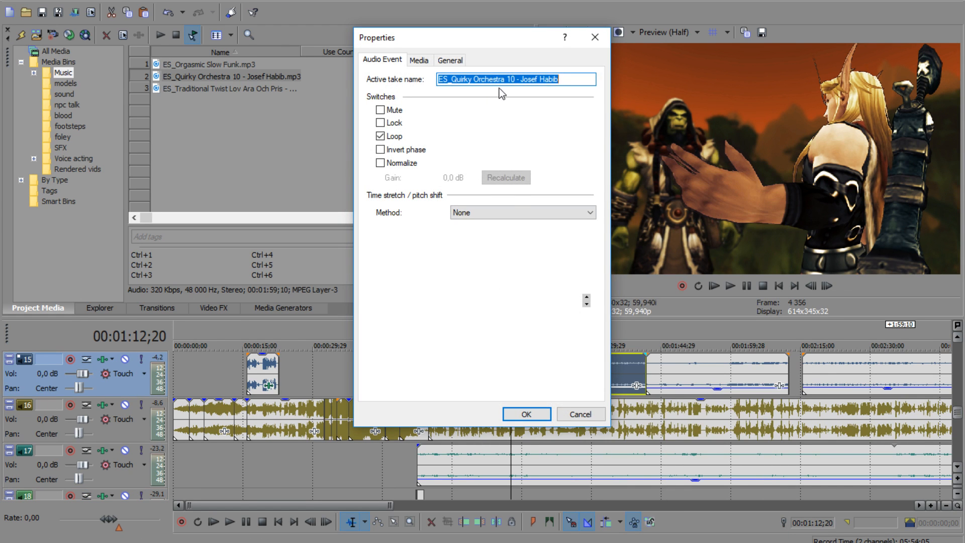
pyautogui.click(563, 414)
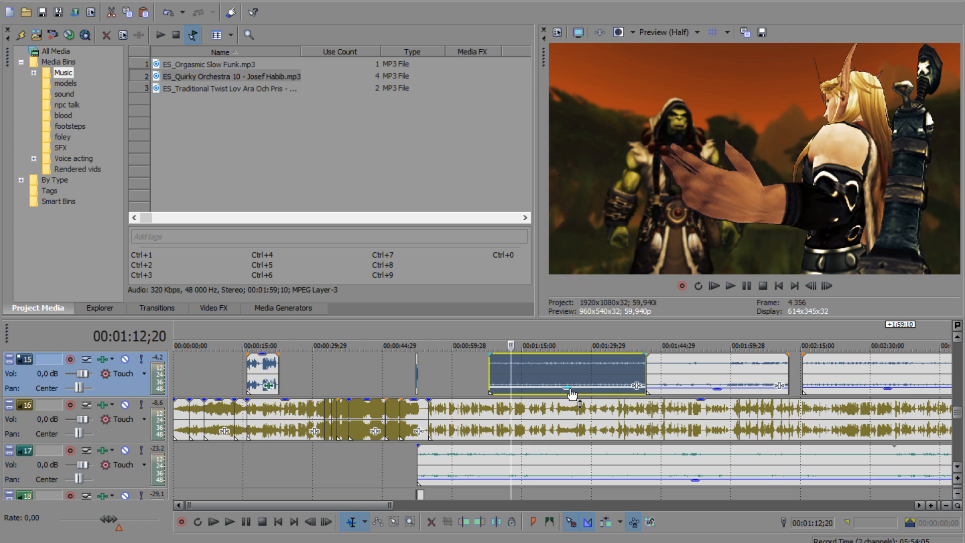
pyautogui.moveTo(570, 389); pyautogui.dragTo(571, 391)
# Step: Fine-tune the gain of the new Quirky Orchestra 10 clip on track 19 to match its earlier use
pyautogui.scroll(-5, 648, 475)
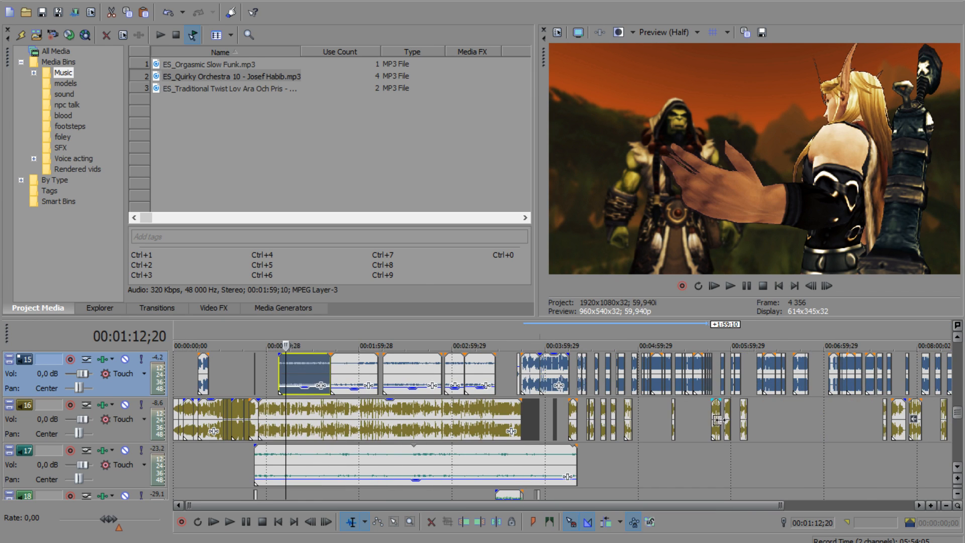
pyautogui.click(647, 470)
pyautogui.scroll(1, 648, 470)
pyautogui.moveTo(960, 416); pyautogui.dragTo(960, 431)
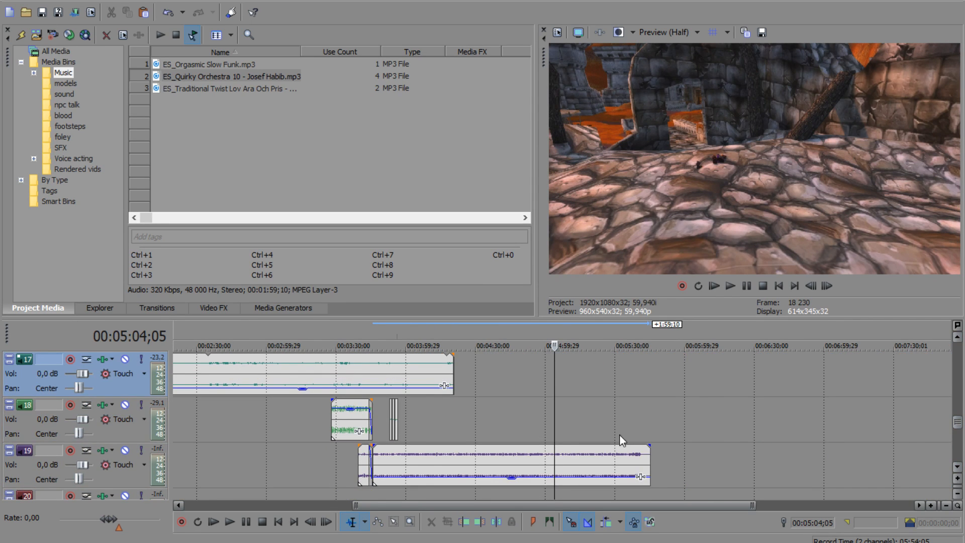
pyautogui.click(418, 467)
pyautogui.scroll(3, 433, 465)
pyautogui.moveTo(557, 480); pyautogui.dragTo(558, 480)
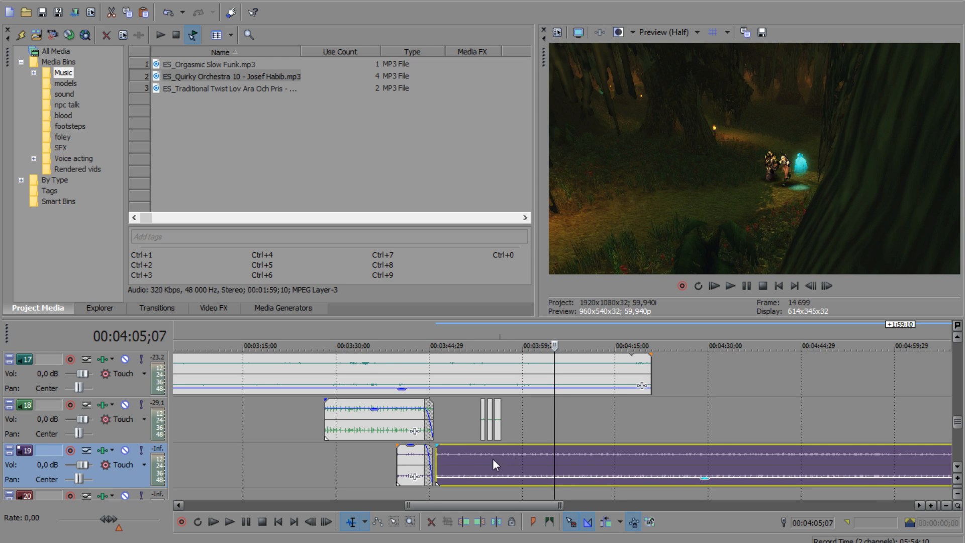
# Step: Extend the music clip's start on track 19 back to the preceding clip's end and fade it in until about 00:03:51
pyautogui.moveTo(438, 456)
pyautogui.mouseDown()
pyautogui.moveTo(499, 457)
pyautogui.moveTo(442, 458)
pyautogui.mouseUp()
pyautogui.click(438, 458)
pyautogui.scroll(4, 439, 458)
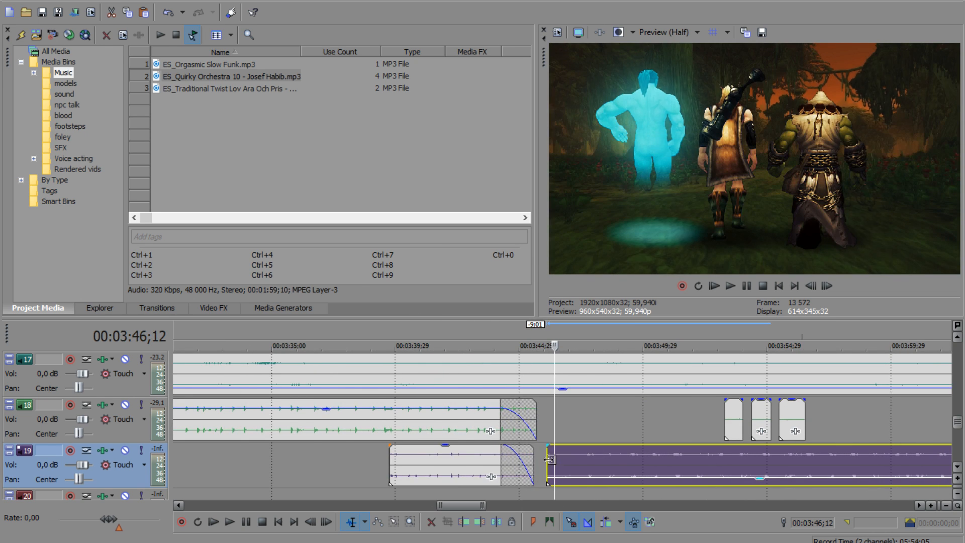
pyautogui.moveTo(551, 481); pyautogui.dragTo(668, 480)
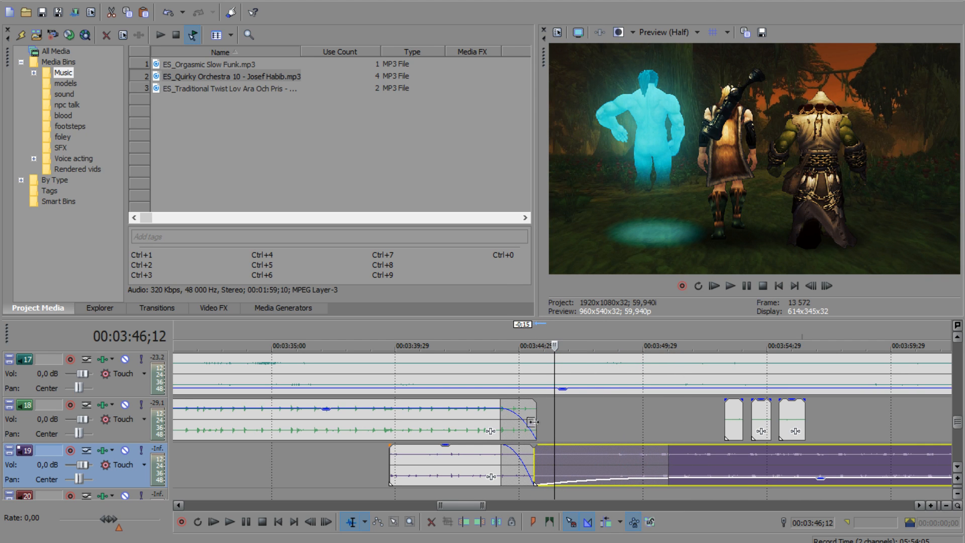
# Step: Play the forest walk from 00:03:43;11 through the distant shot to check the music fade-in against the other audio tracks
pyautogui.click(495, 414)
pyautogui.click(480, 413)
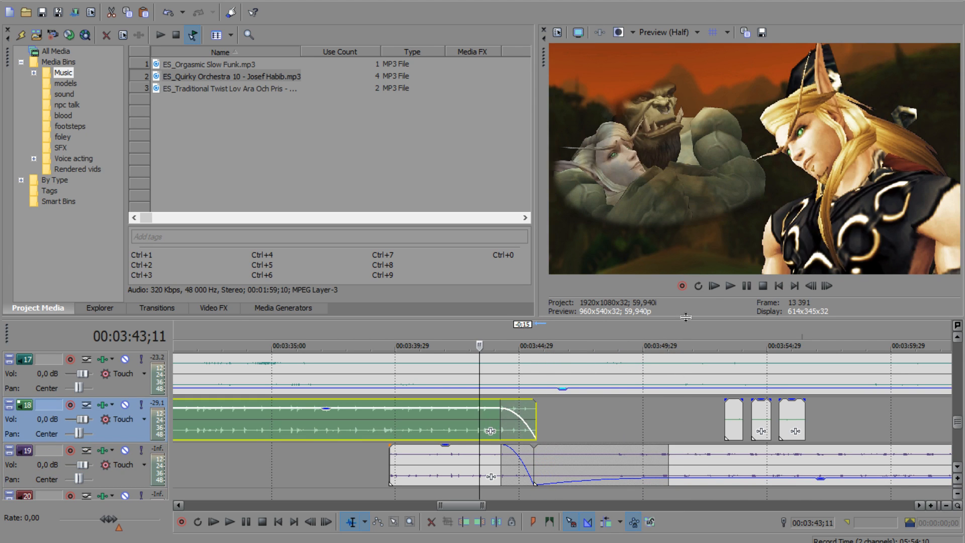
pyautogui.click(731, 286)
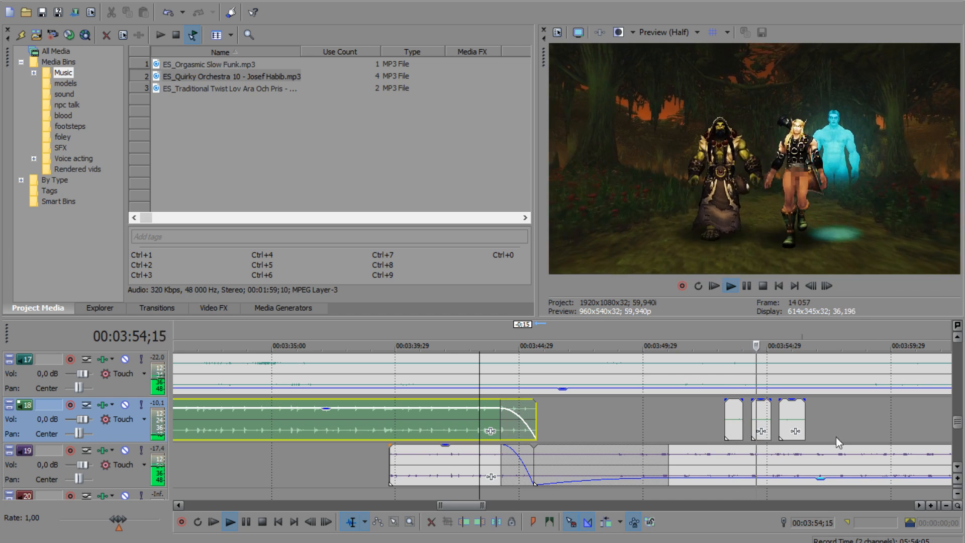
pyautogui.click(840, 415)
pyautogui.scroll(-2, 840, 414)
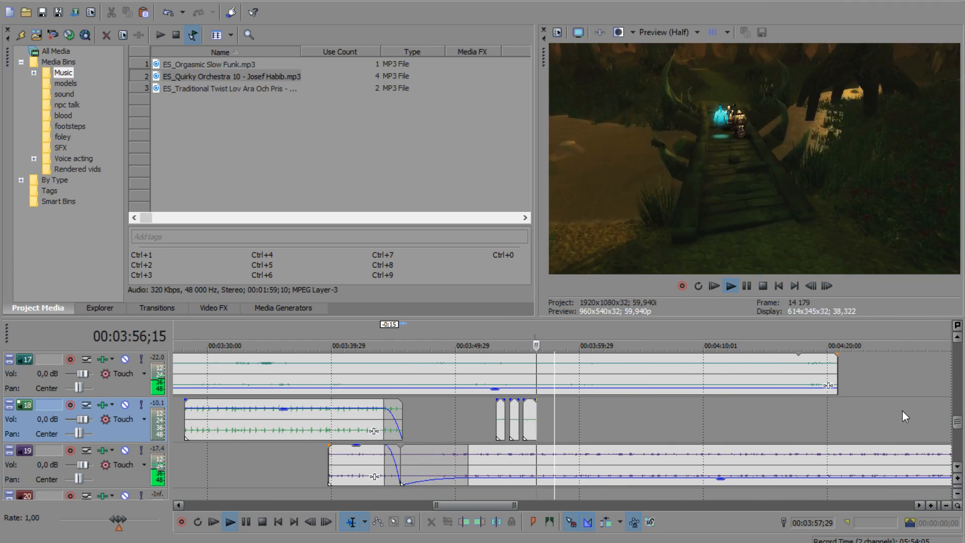
pyautogui.moveTo(958, 426); pyautogui.dragTo(959, 416)
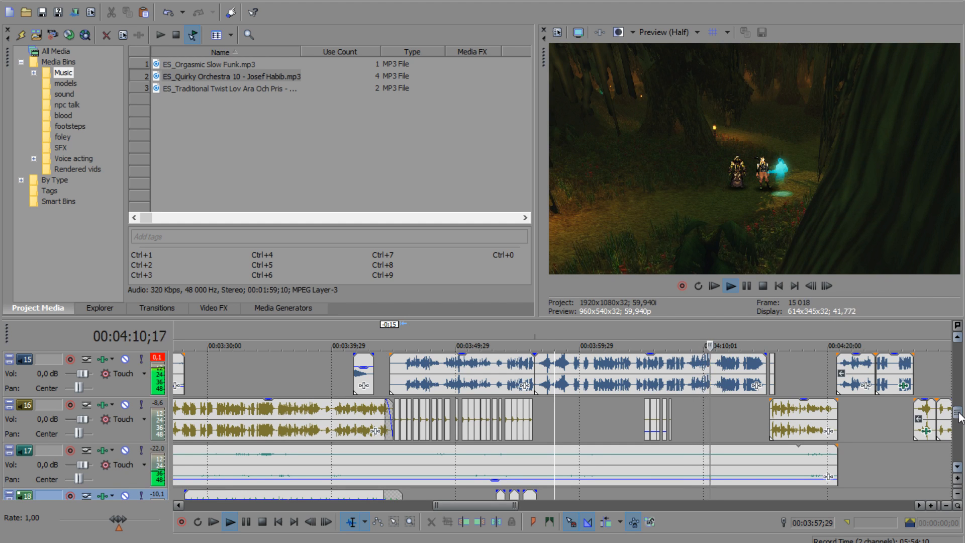
pyautogui.moveTo(960, 416); pyautogui.dragTo(960, 422)
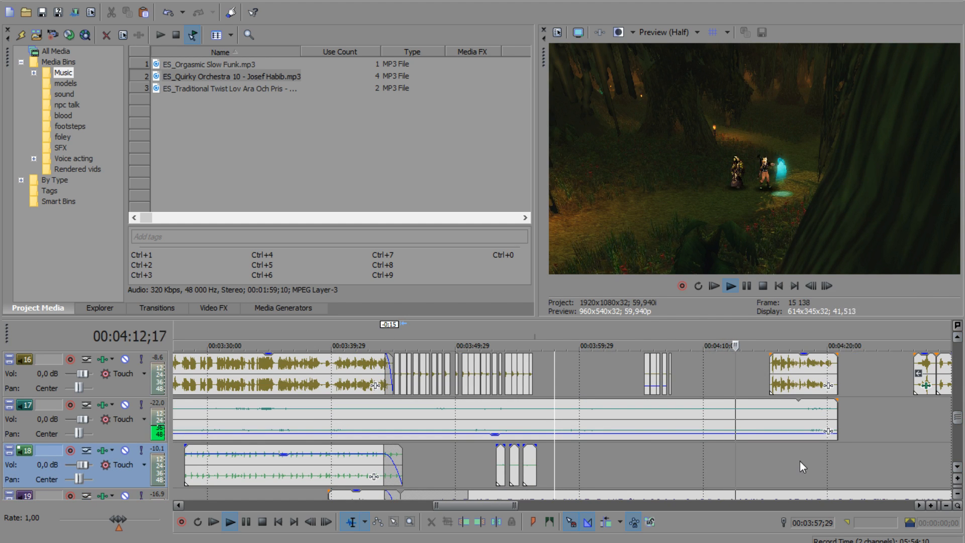
# Step: Pause playback and examine the forest walk shots around 00:03:47 to 00:03:49 together with their audio layers on tracks 15 to 19
pyautogui.click(746, 286)
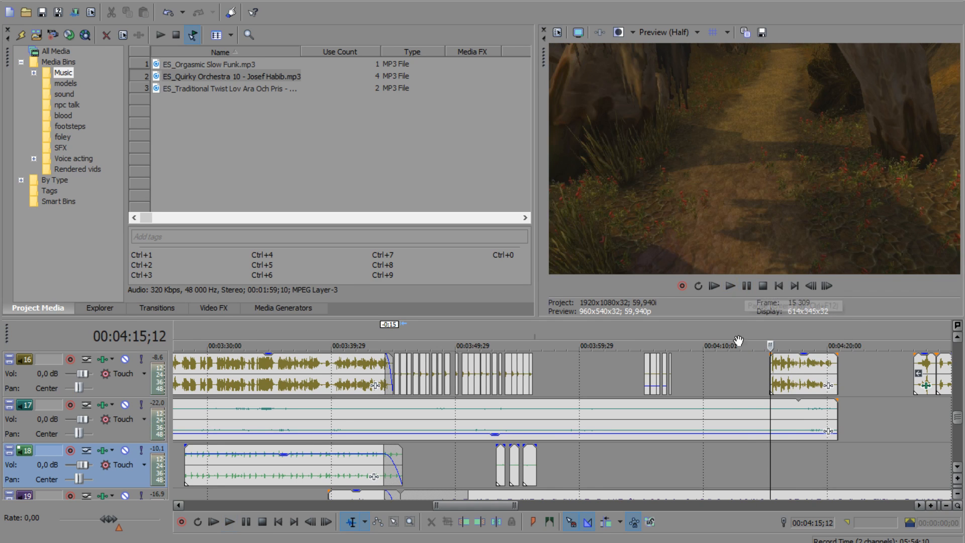
pyautogui.click(731, 393)
pyautogui.scroll(1, 894, 350)
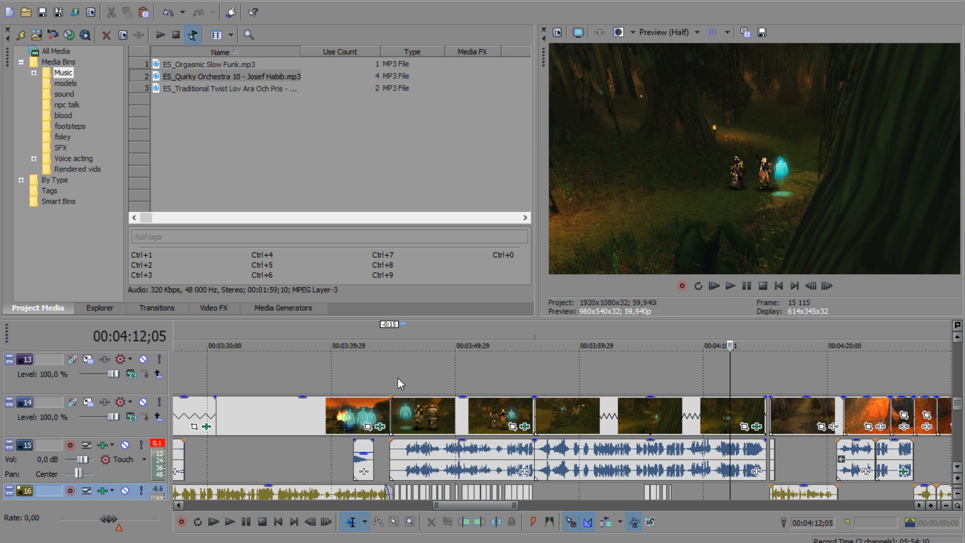
pyautogui.click(432, 371)
pyautogui.scroll(2, 559, 387)
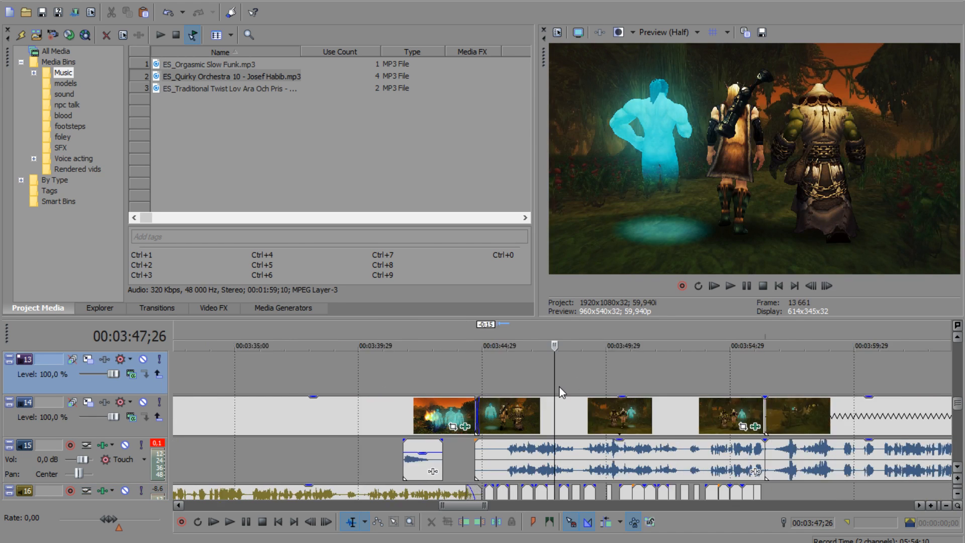
pyautogui.scroll(2, 559, 387)
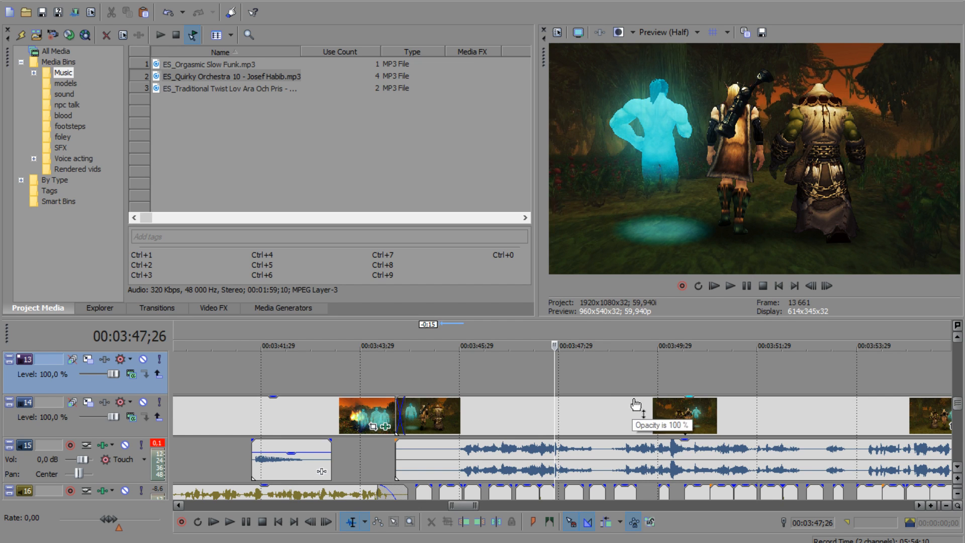
pyautogui.click(705, 387)
pyautogui.rightClick(695, 416)
pyautogui.click(636, 416)
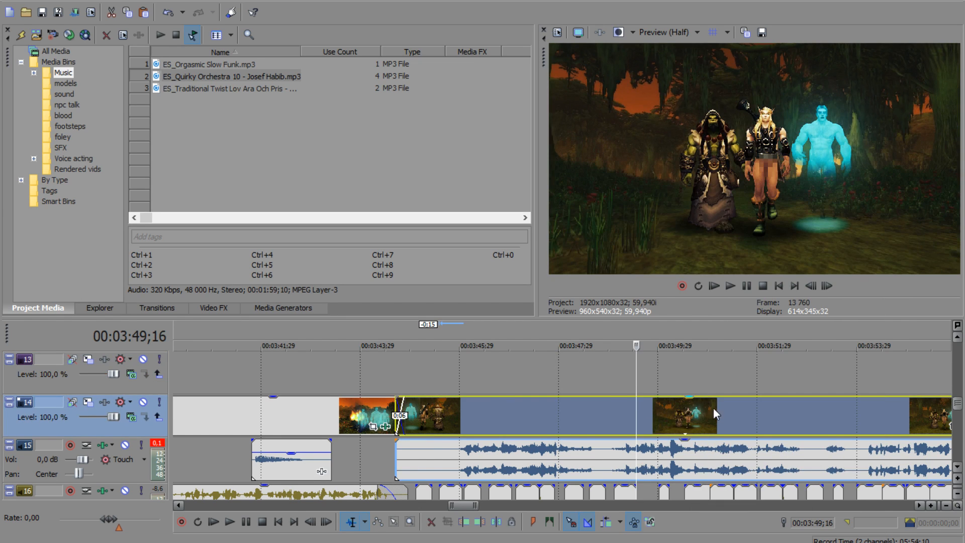
pyautogui.scroll(-3, 704, 409)
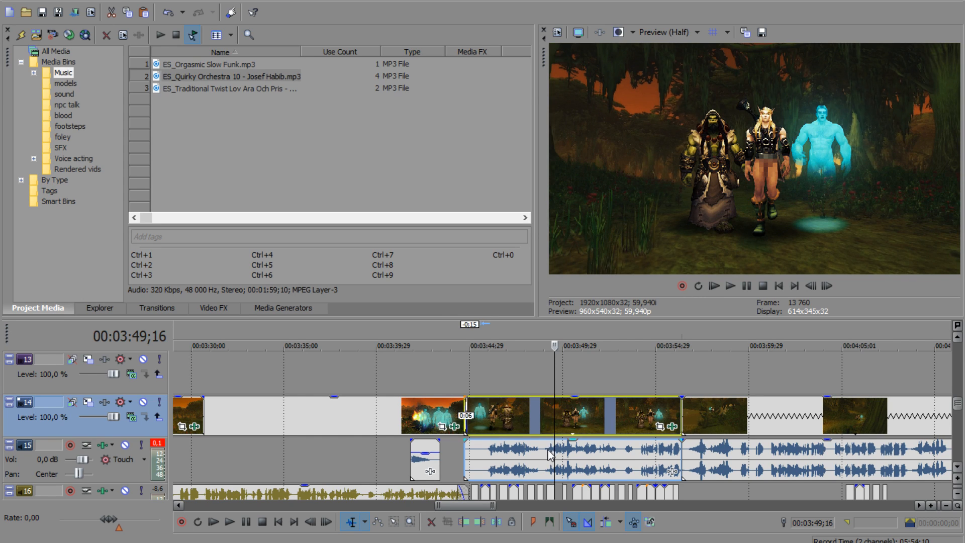
pyautogui.scroll(-1, 959, 416)
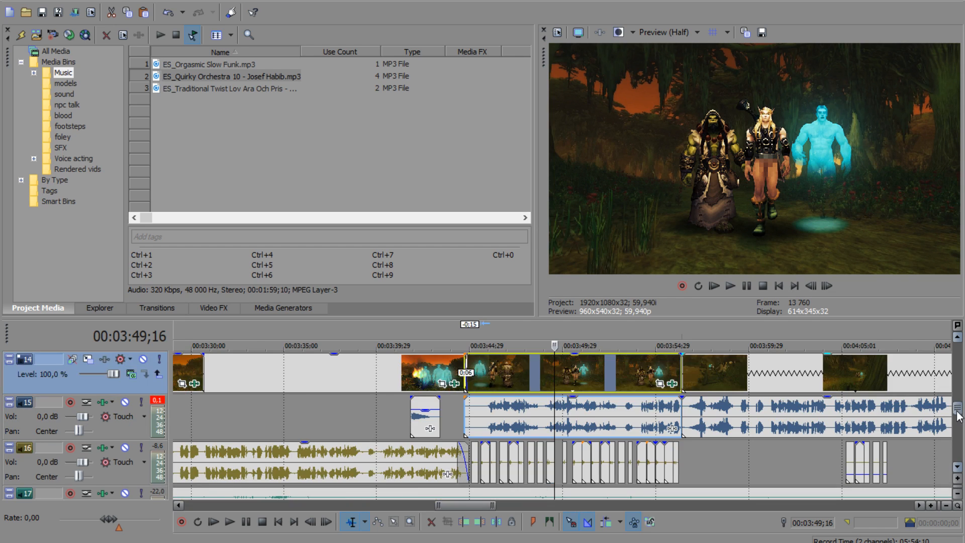
pyautogui.scroll(-3, 958, 415)
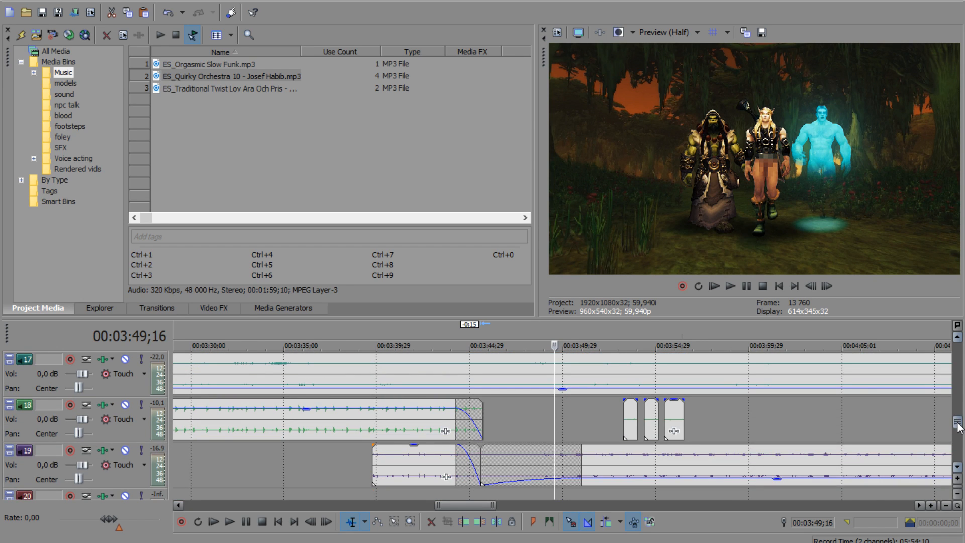
pyautogui.scroll(4, 958, 426)
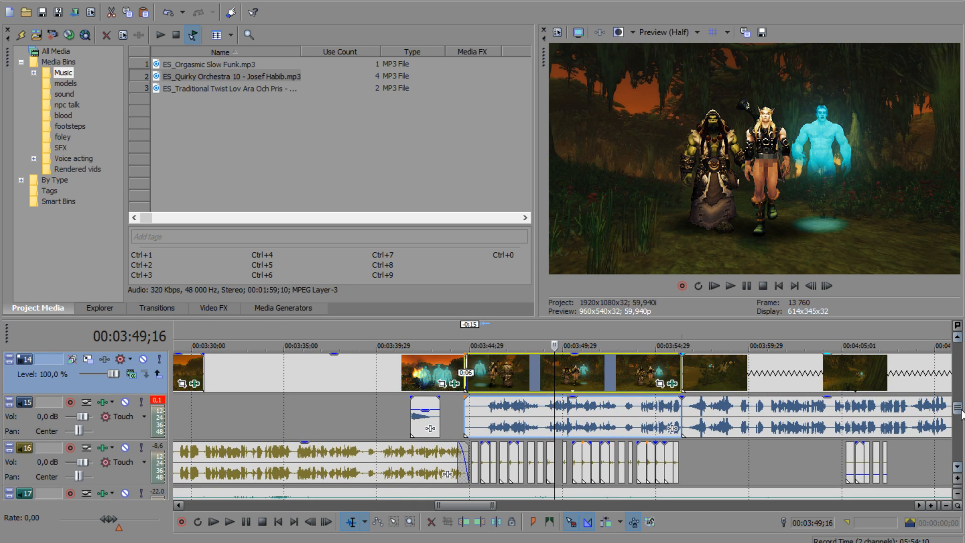
# Step: Delete the short audio clip on track 15 beneath the start of the forest path shot near 00:04:15;11
pyautogui.click(663, 386)
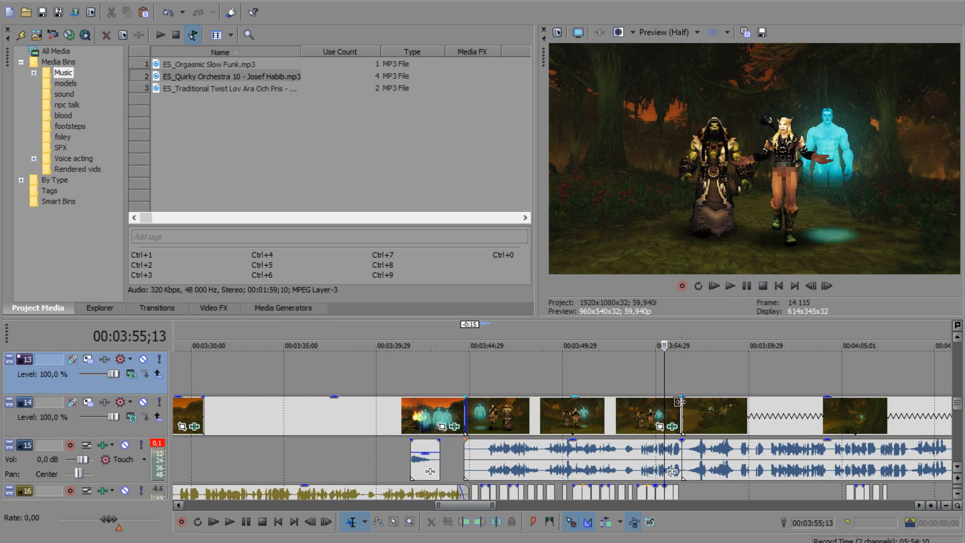
pyautogui.scroll(-3, 674, 395)
pyautogui.click(675, 385)
pyautogui.scroll(3, 675, 385)
pyautogui.scroll(2, 650, 394)
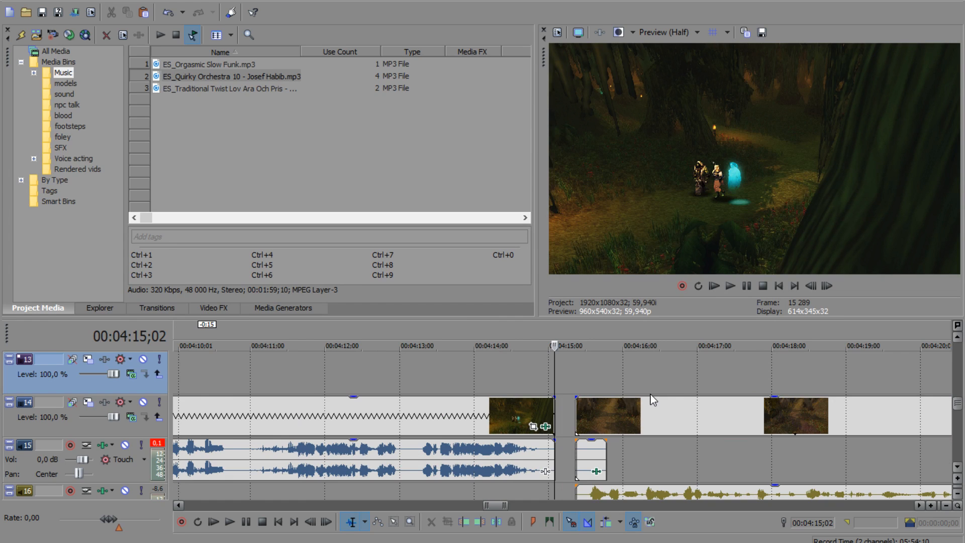
pyautogui.click(606, 381)
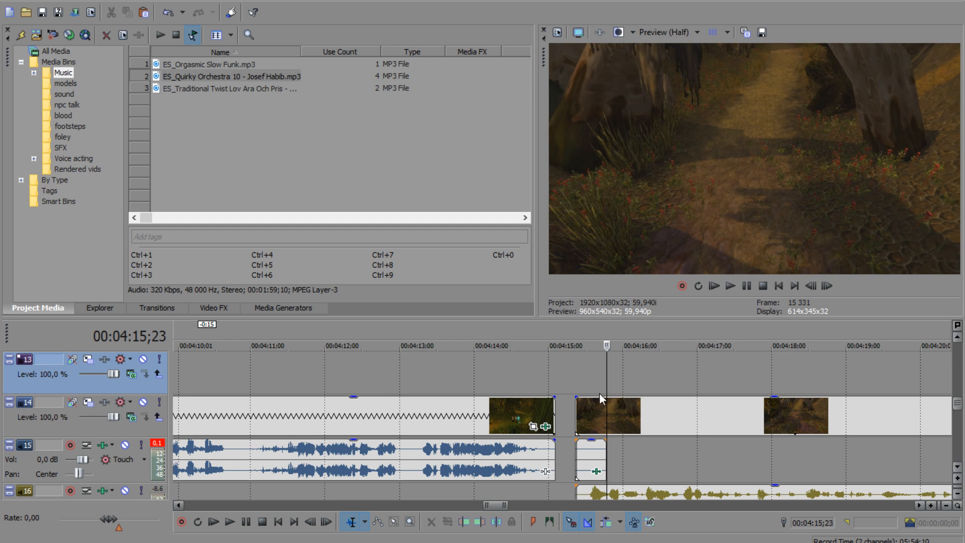
pyautogui.click(577, 380)
pyautogui.scroll(3, 641, 415)
pyautogui.click(578, 461)
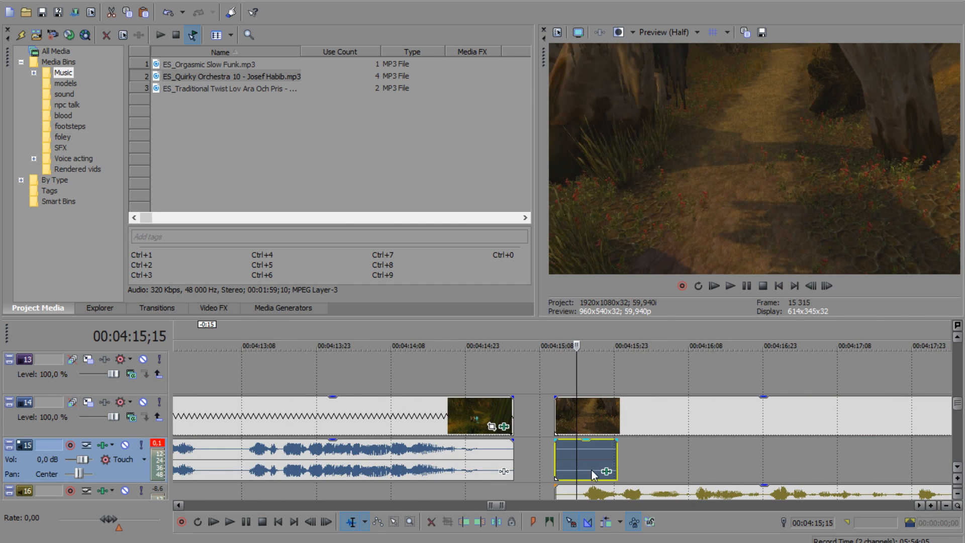
pyautogui.press('Delete')
# Step: Play the forest path shot from 00:04:15;11 into the following orange landscape shot
pyautogui.click(568, 375)
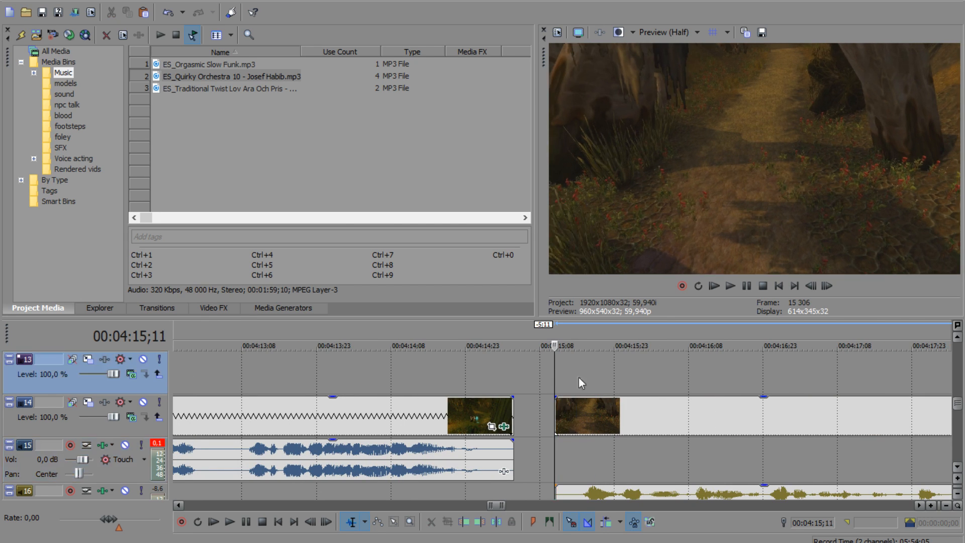
pyautogui.click(730, 286)
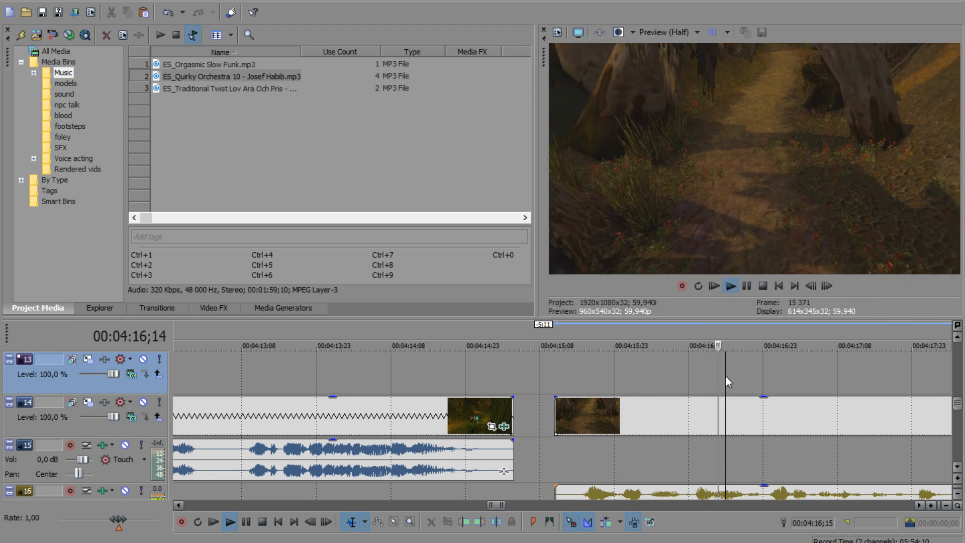
pyautogui.scroll(-4, 717, 377)
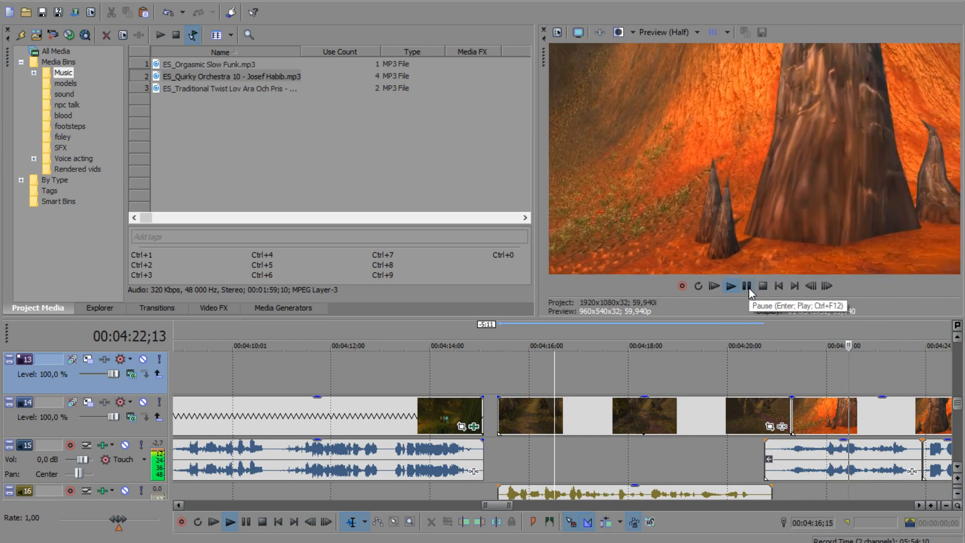
pyautogui.click(773, 384)
# Step: Return the playhead to 00:04:20;09 near the end of the forest path shot and save the project
pyautogui.scroll(3, 774, 385)
pyautogui.moveTo(557, 376)
pyautogui.mouseDown()
pyautogui.moveTo(637, 376)
pyautogui.moveTo(372, 370)
pyautogui.moveTo(675, 367)
pyautogui.moveTo(556, 369)
pyautogui.mouseUp()
pyautogui.moveTo(463, 369); pyautogui.dragTo(437, 372)
pyautogui.scroll(-3, 484, 389)
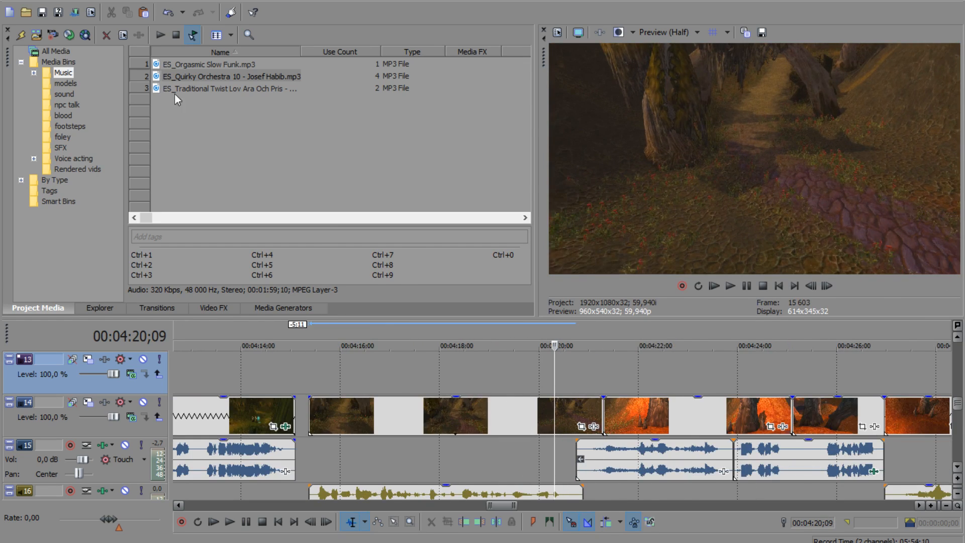
pyautogui.click(40, 14)
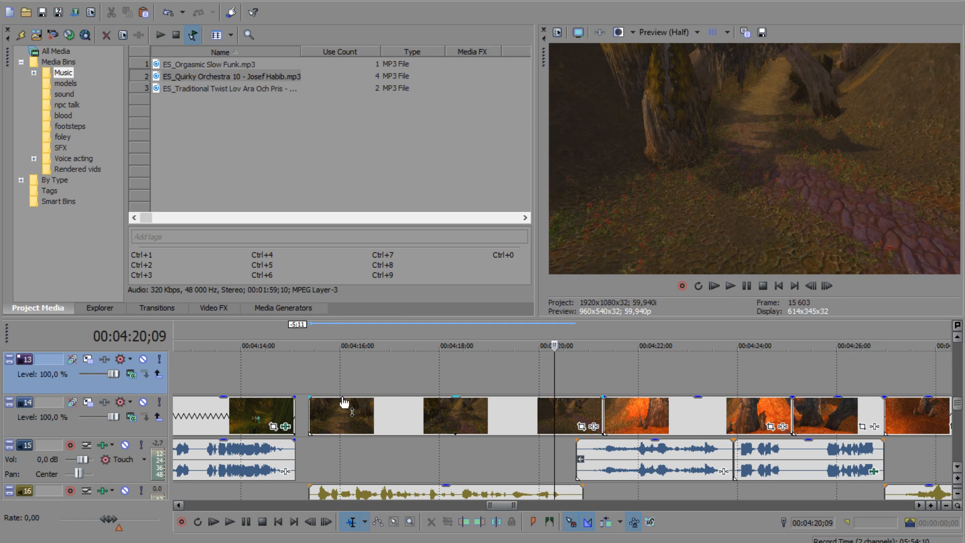
# Step: Select the forest path clip on track 14 and examine its footage from 00:04:15;15 onward by scrubbing through it
pyautogui.click(370, 425)
pyautogui.scroll(3, 451, 423)
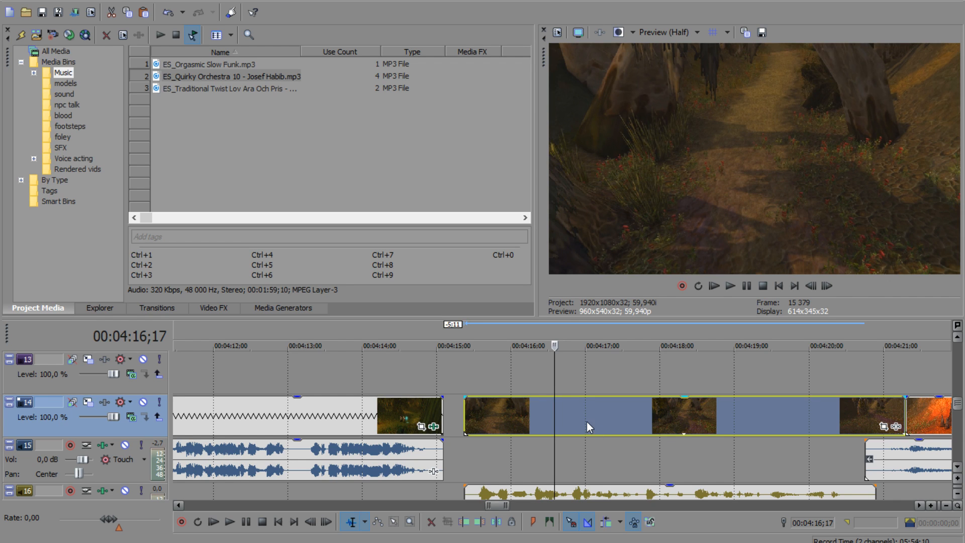
pyautogui.click(474, 380)
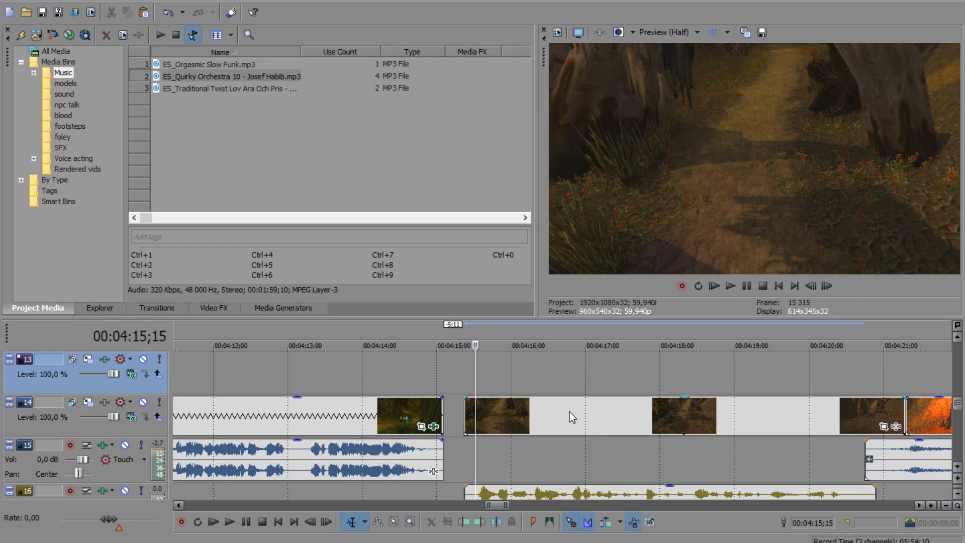
pyautogui.scroll(-2, 668, 456)
pyautogui.scroll(2, 637, 445)
pyautogui.click(583, 364)
pyautogui.click(658, 362)
pyautogui.moveTo(658, 361); pyautogui.dragTo(765, 358)
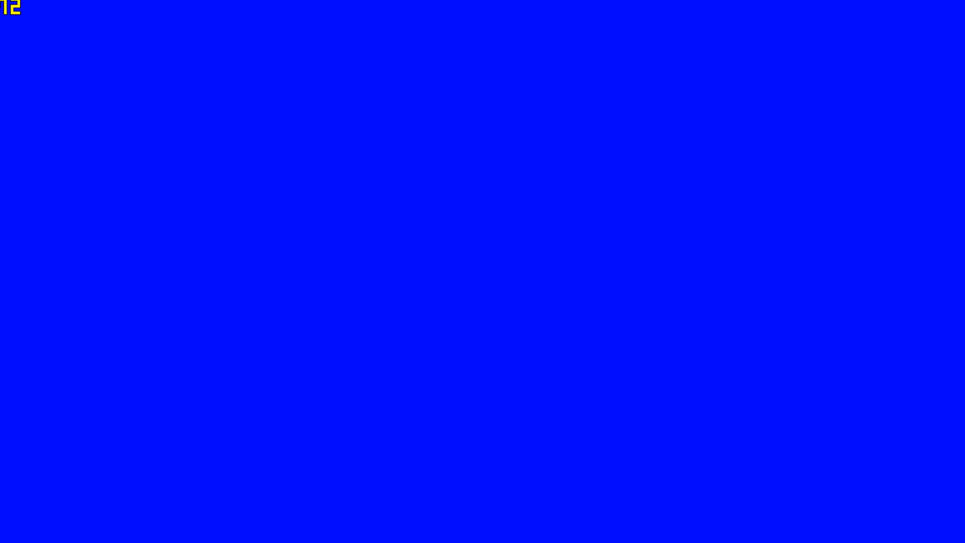
# Step: Switch to WoW Model Viewer, reposition its window and search the model file list for thrall
pyautogui.moveTo(500, 9); pyautogui.dragTo(587, 26)
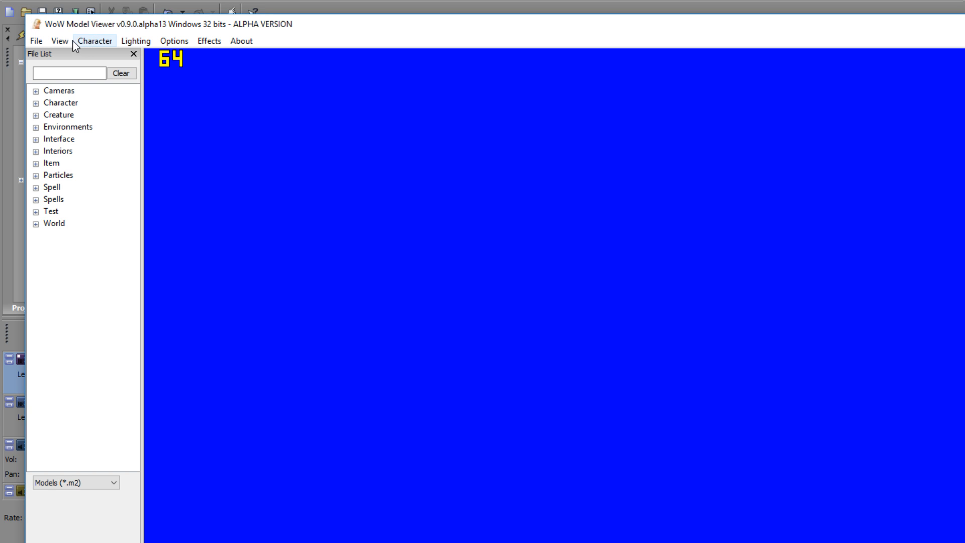
pyautogui.click(86, 72)
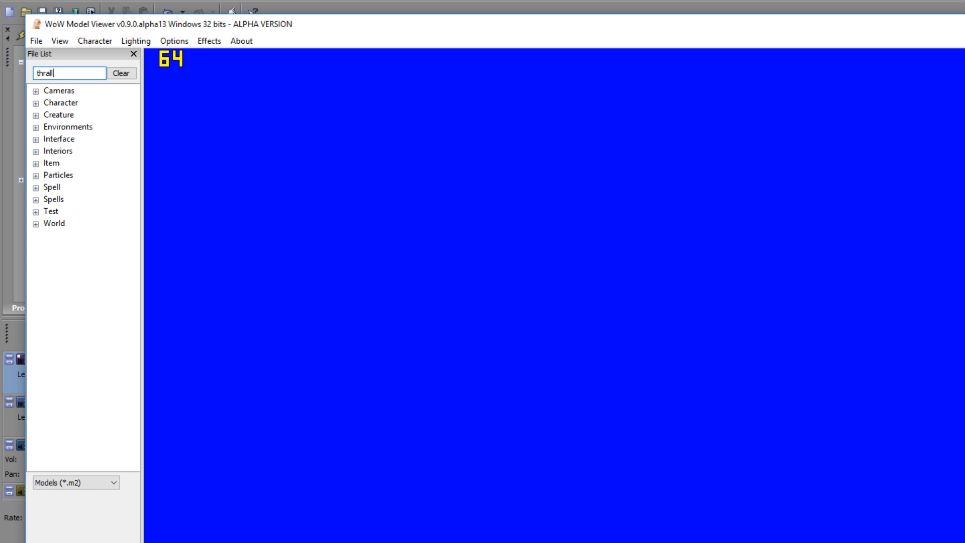
pyautogui.press('Return')
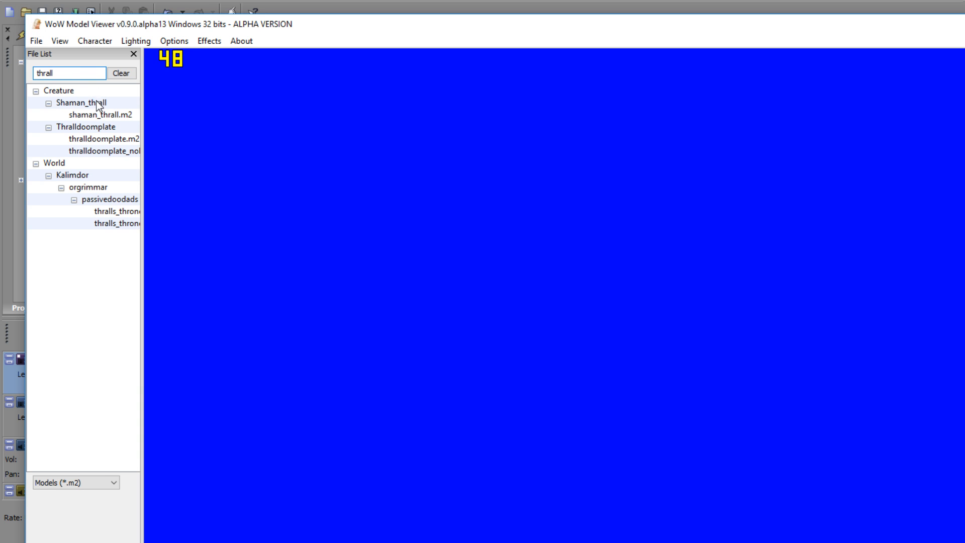